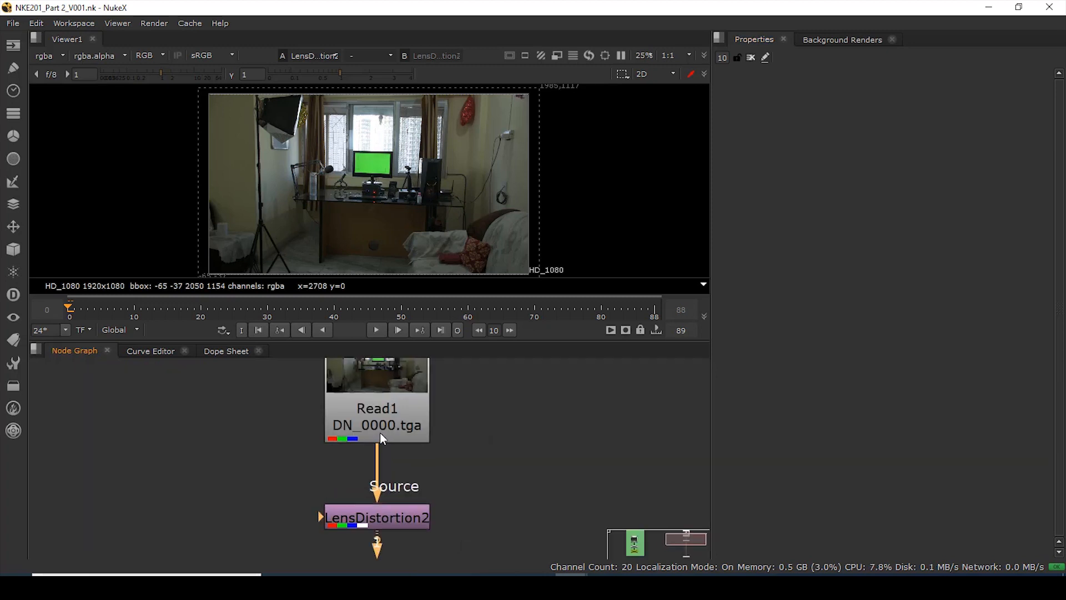
- Compare the original DN plate with the LensDistortion2 output in the viewer
{"action": "left_click", "coordinate": [379, 432]}
{"action": "key", "text": "1"}
{"action": "left_click", "coordinate": [398, 465]}
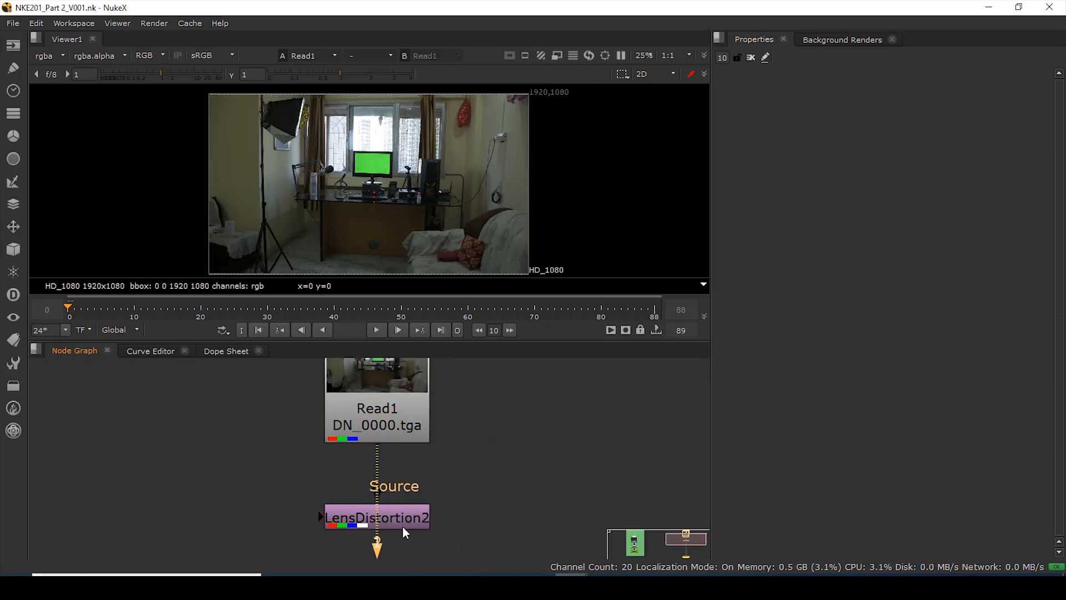
{"action": "middle_click_drag", "start_coordinate": [398, 525], "coordinate": [389, 485]}
{"action": "left_click", "coordinate": [387, 467]}
{"action": "key", "text": "1"}
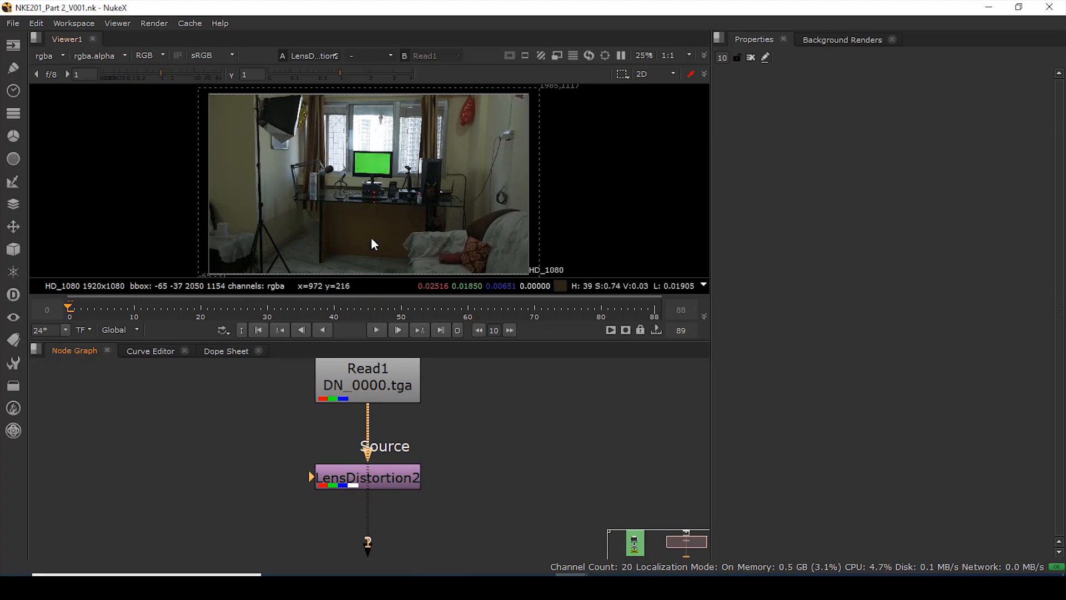
- Examine the bounding box extending beyond the frame of the LensDistortion2 output
{"action": "scroll", "coordinate": [395, 201], "scroll_direction": "down", "scroll_amount": 3}
{"action": "left_click_drag", "start_coordinate": [208, 110], "coordinate": [585, 264]}
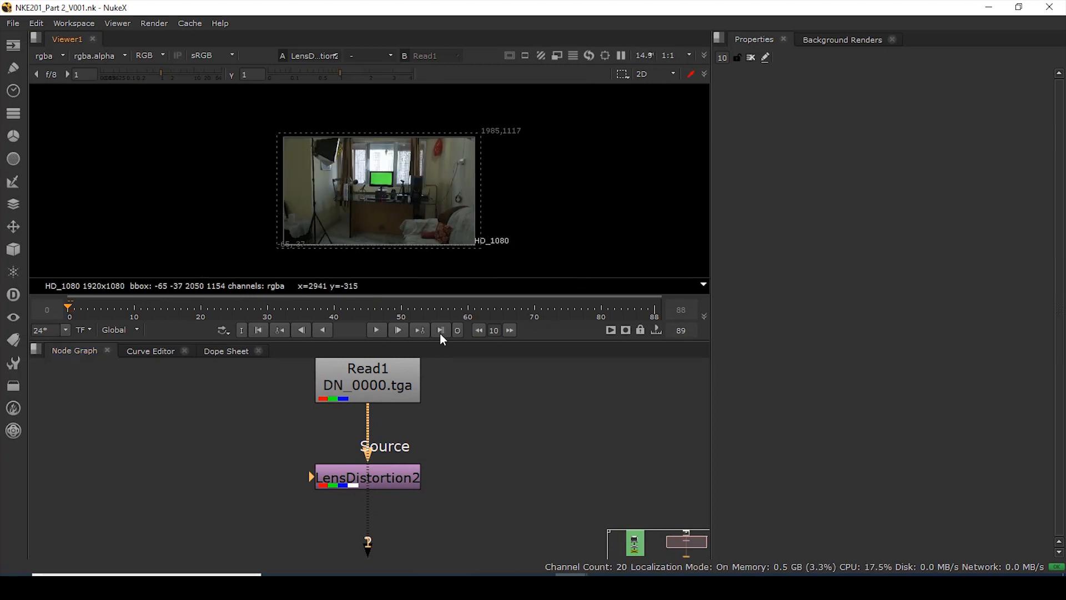
{"action": "middle_click_drag", "start_coordinate": [383, 468], "coordinate": [332, 446]}
{"action": "left_click_drag", "start_coordinate": [332, 462], "coordinate": [333, 441]}
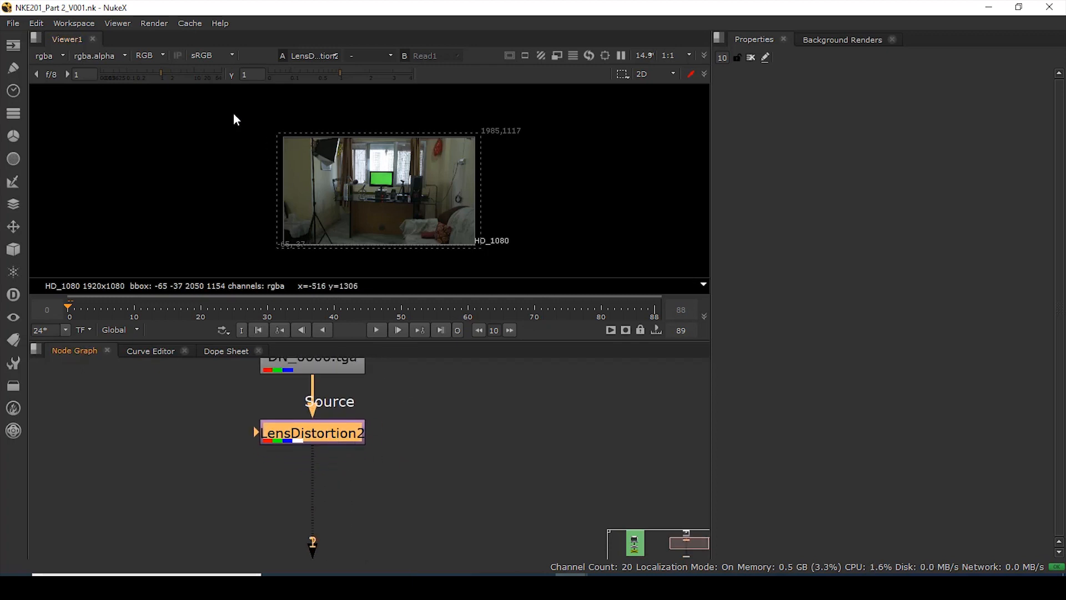
{"action": "left_click_drag", "start_coordinate": [260, 125], "coordinate": [508, 260]}
{"action": "middle_click_drag", "start_coordinate": [331, 496], "coordinate": [328, 406]}
- Add a Write node to the LensDistortion2 output, place it beside that node and show it in the viewer
{"action": "left_click", "coordinate": [345, 419]}
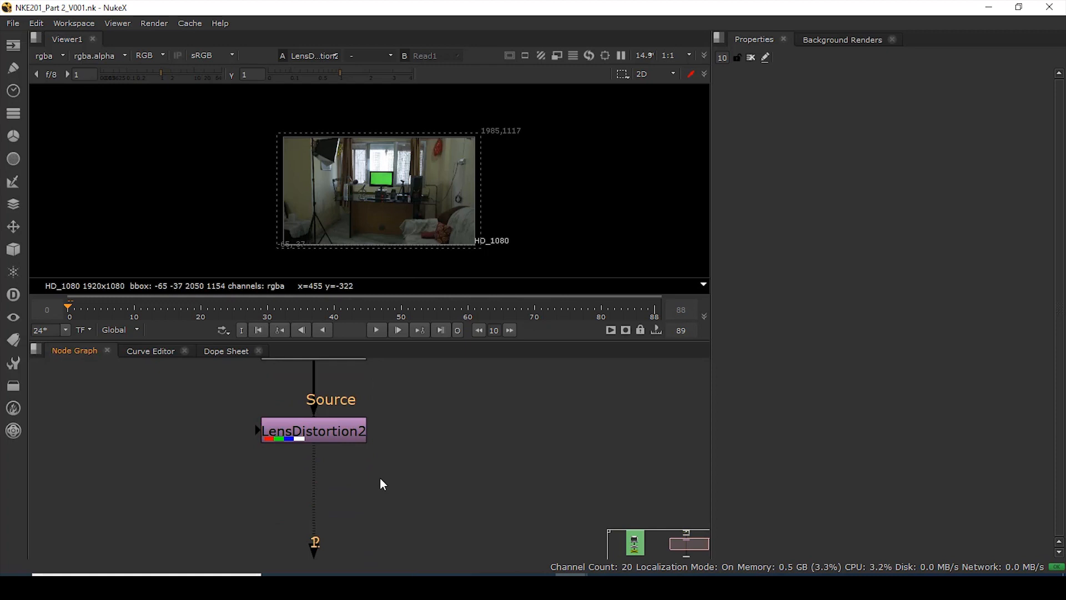
{"action": "key", "text": "w"}
{"action": "left_click_drag", "start_coordinate": [363, 478], "coordinate": [511, 431]}
{"action": "key", "text": "1"}
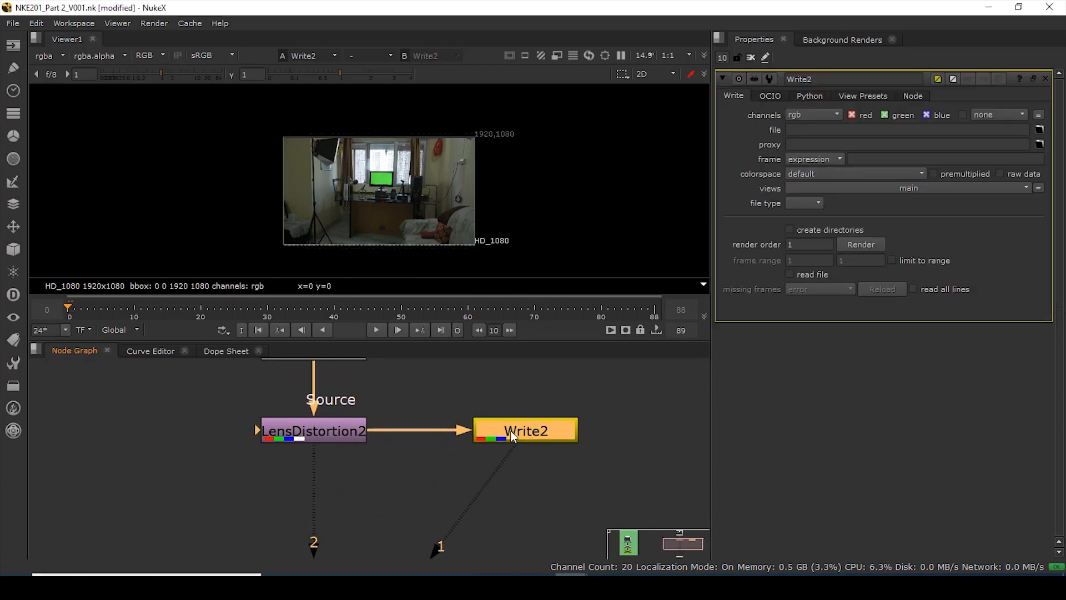
{"action": "left_click", "coordinate": [318, 436]}
{"action": "left_click", "coordinate": [528, 433]}
{"action": "left_click_drag", "start_coordinate": [528, 433], "coordinate": [530, 434]}
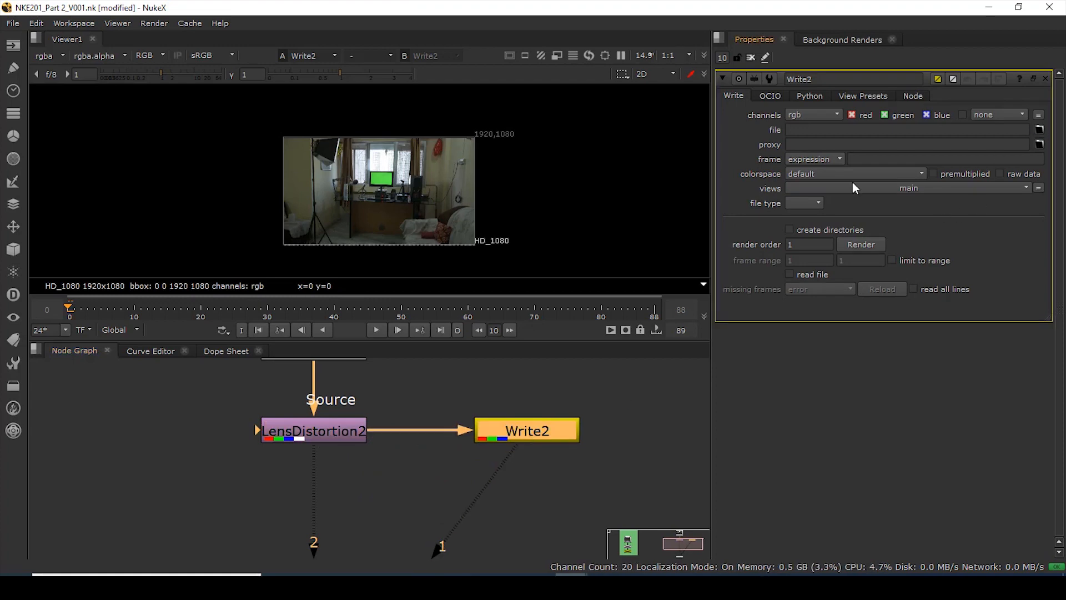
- Browse for the Write node's output location and create a folder named UD_Scan inside NKE201_Part 2
{"action": "left_click", "coordinate": [1040, 130]}
{"action": "left_click_drag", "start_coordinate": [429, 159], "coordinate": [447, 157]}
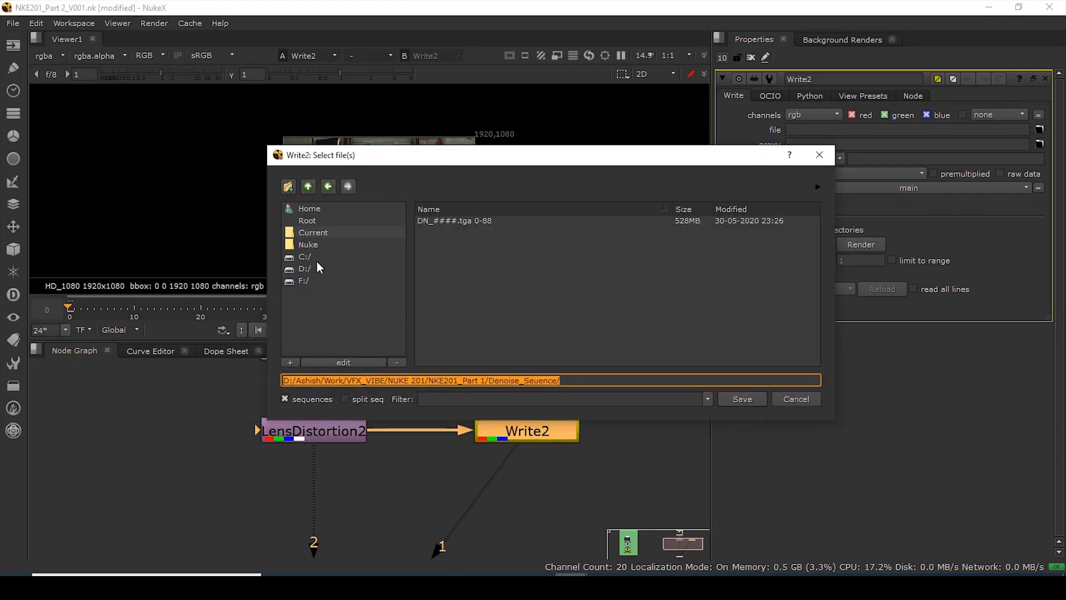
{"action": "left_click", "coordinate": [309, 187]}
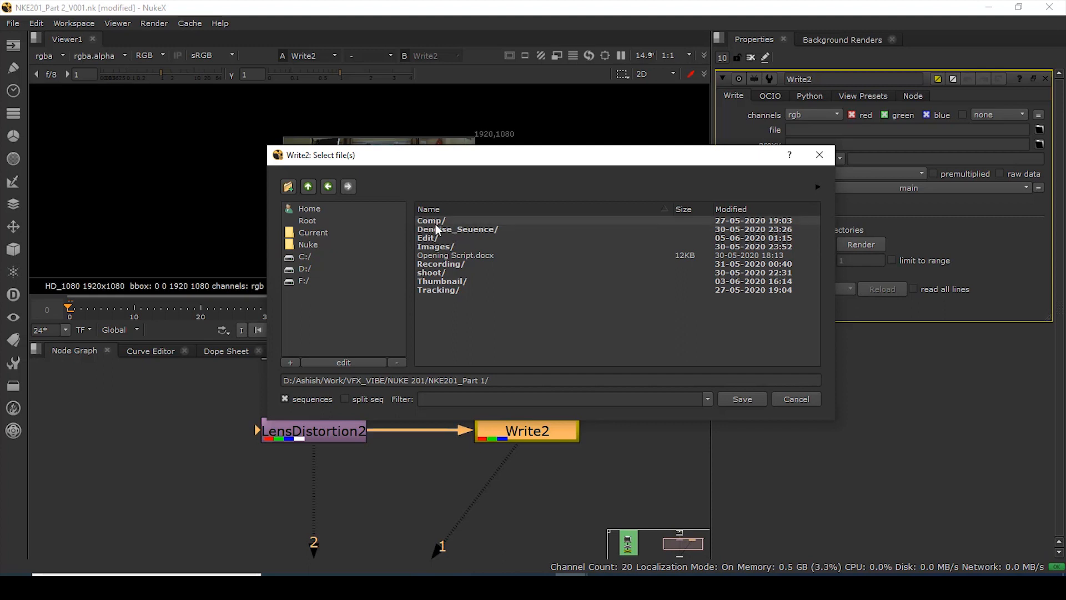
{"action": "left_click", "coordinate": [308, 187]}
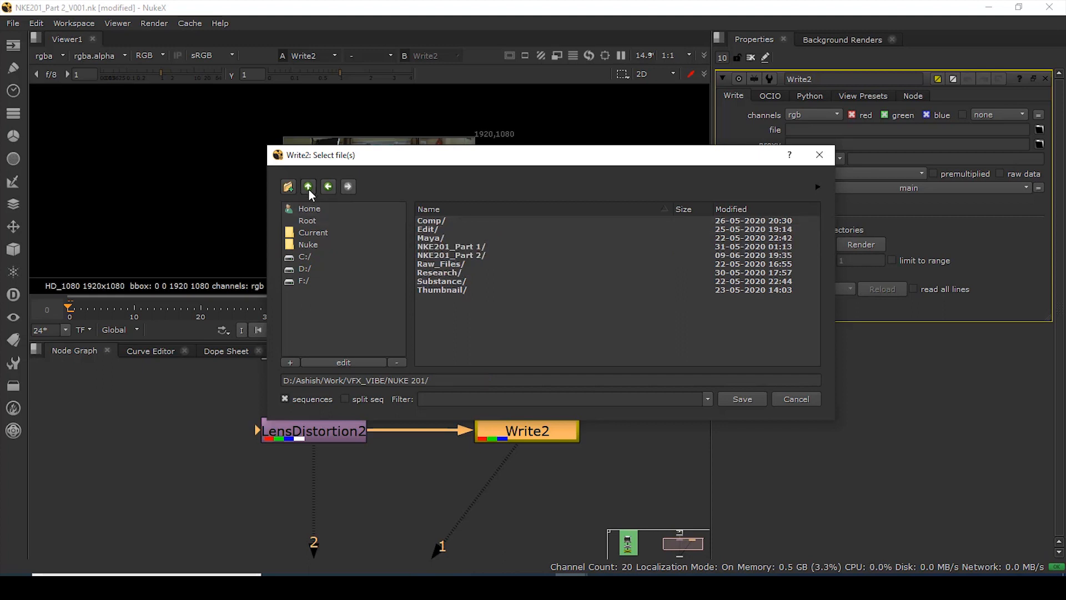
{"action": "double_click", "coordinate": [452, 255]}
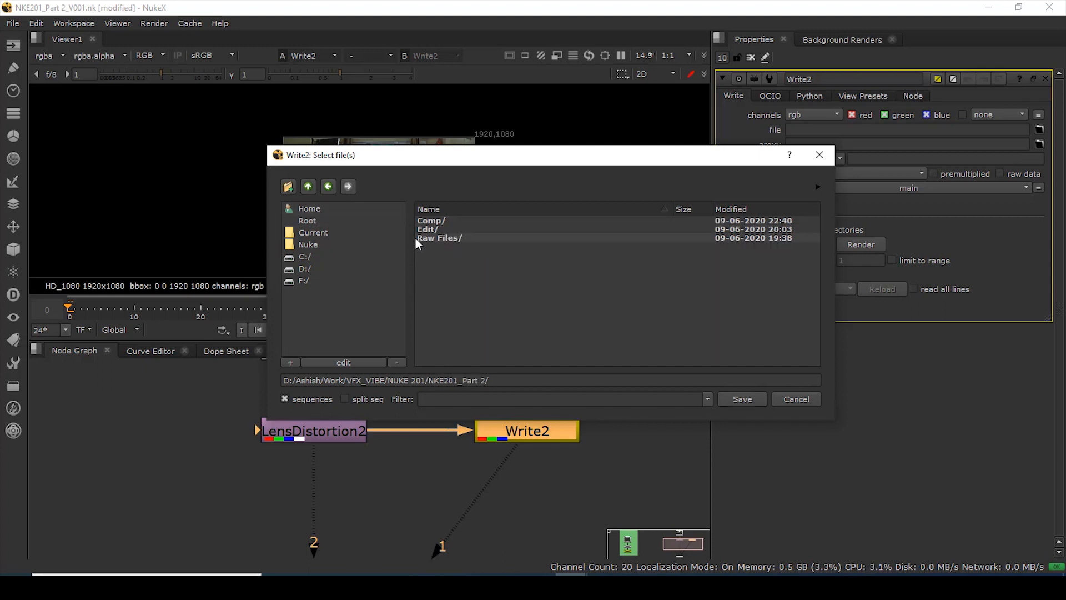
{"action": "left_click", "coordinate": [288, 186]}
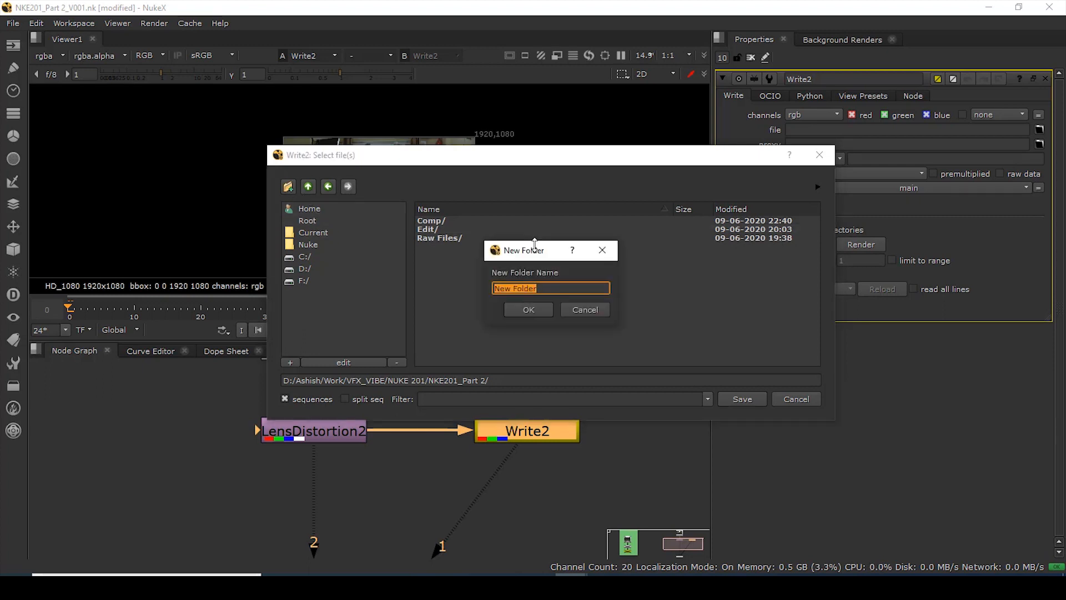
{"action": "type", "text": "UD_Scan"}
{"action": "left_click", "coordinate": [525, 311]}
- Set the Write node's output file to UD_####.tga in the UD_Scan folder
{"action": "left_click", "coordinate": [551, 380]}
{"action": "type", "text": "UD_###"}
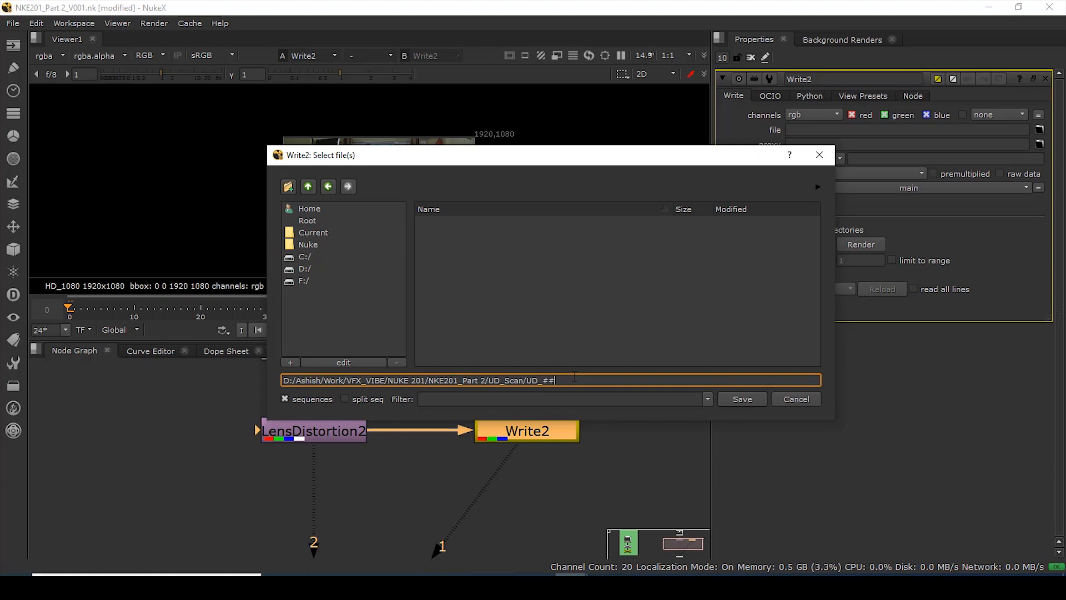
{"action": "type", "text": "#.tga"}
{"action": "left_click", "coordinate": [741, 400]}
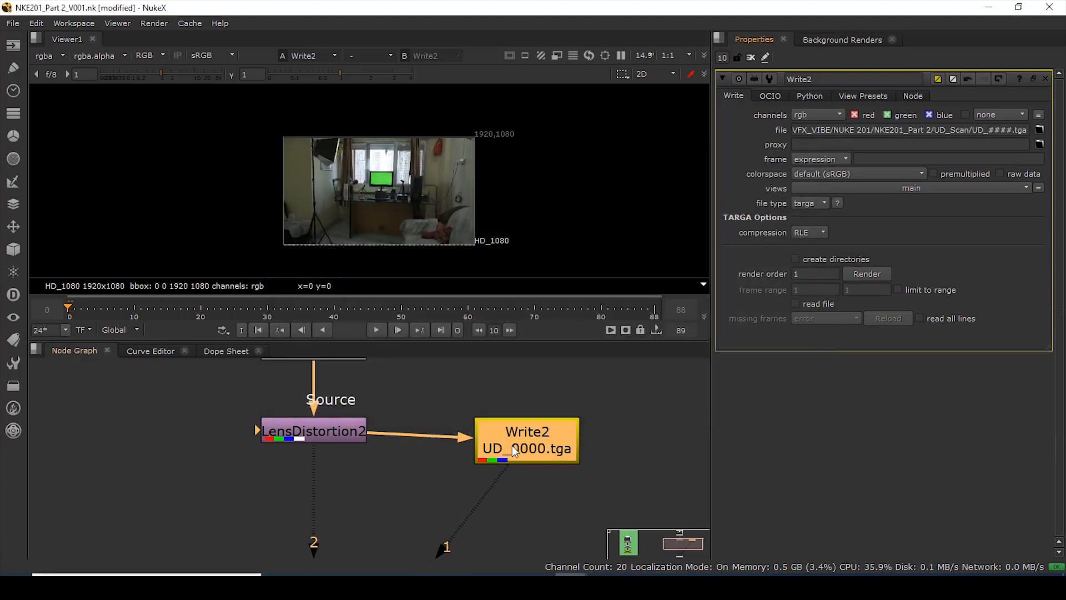
- Check the LensDistortion2 and Write2 outputs in the viewer, tidying the node positions
{"action": "left_click_drag", "start_coordinate": [511, 445], "coordinate": [532, 438]}
{"action": "key", "text": "f"}
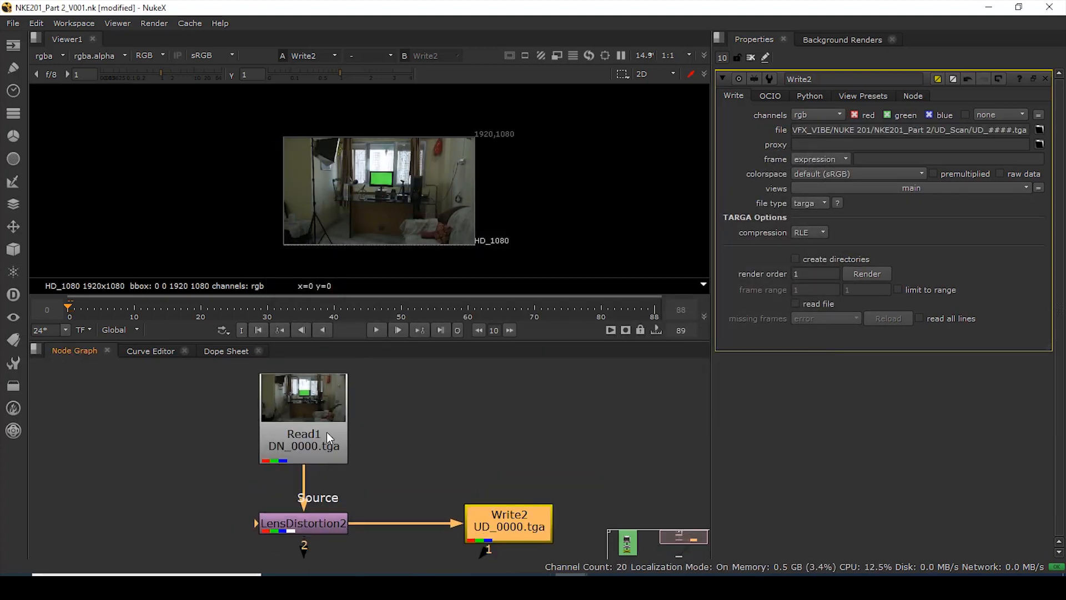
{"action": "left_click_drag", "start_coordinate": [328, 436], "coordinate": [328, 422]}
{"action": "left_click", "coordinate": [515, 528]}
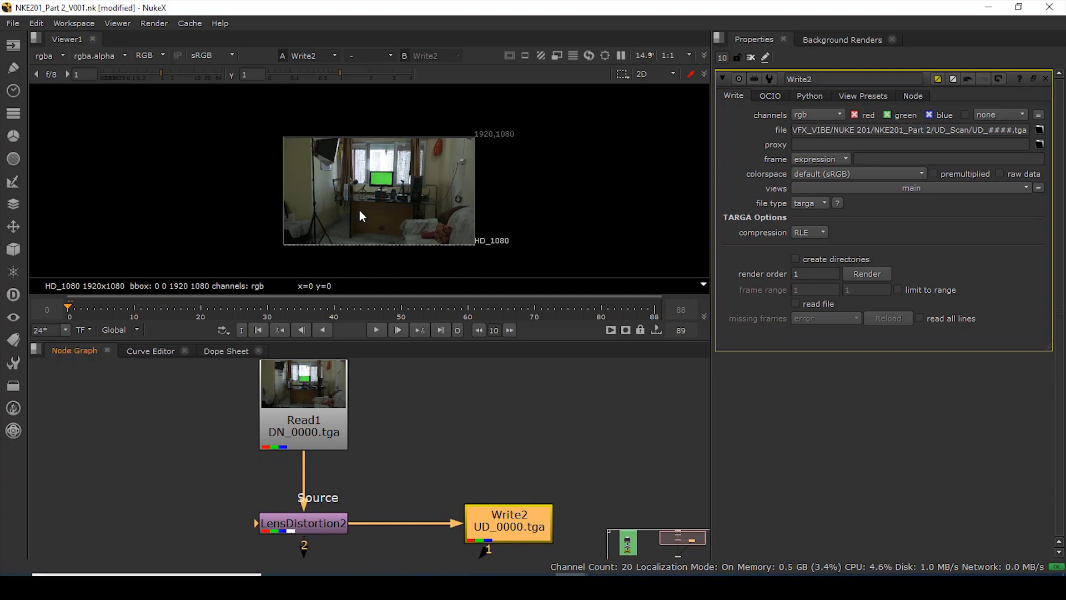
{"action": "left_click_drag", "start_coordinate": [321, 526], "coordinate": [321, 521]}
{"action": "key", "text": "1"}
{"action": "left_click_drag", "start_coordinate": [524, 526], "coordinate": [531, 520]}
{"action": "key", "text": "1"}
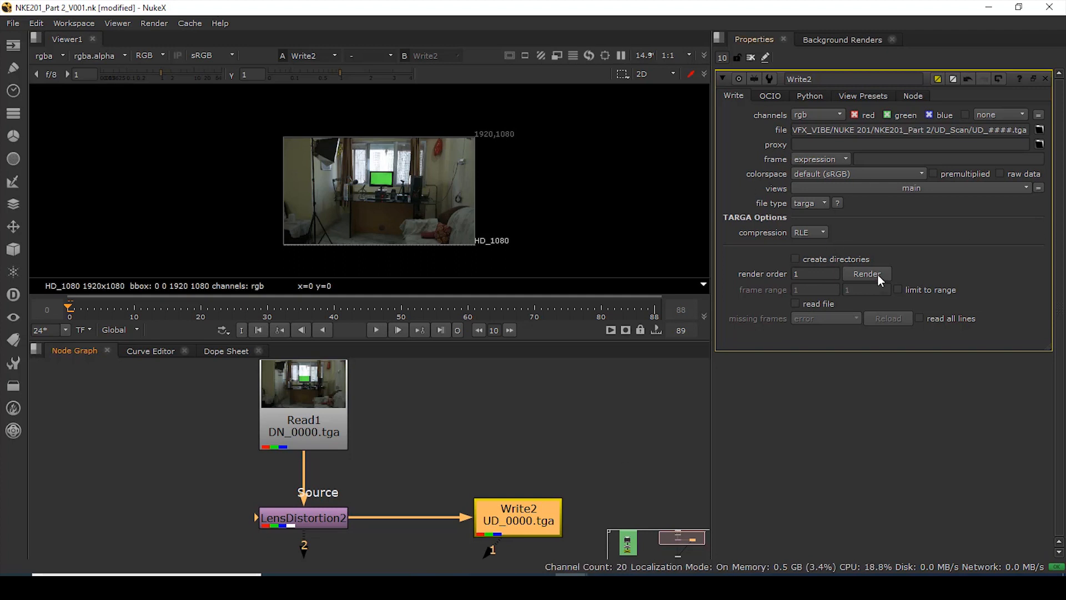
- Set the Targa compression to none and render frames 0-88 from the Write node
{"action": "left_click", "coordinate": [818, 233]}
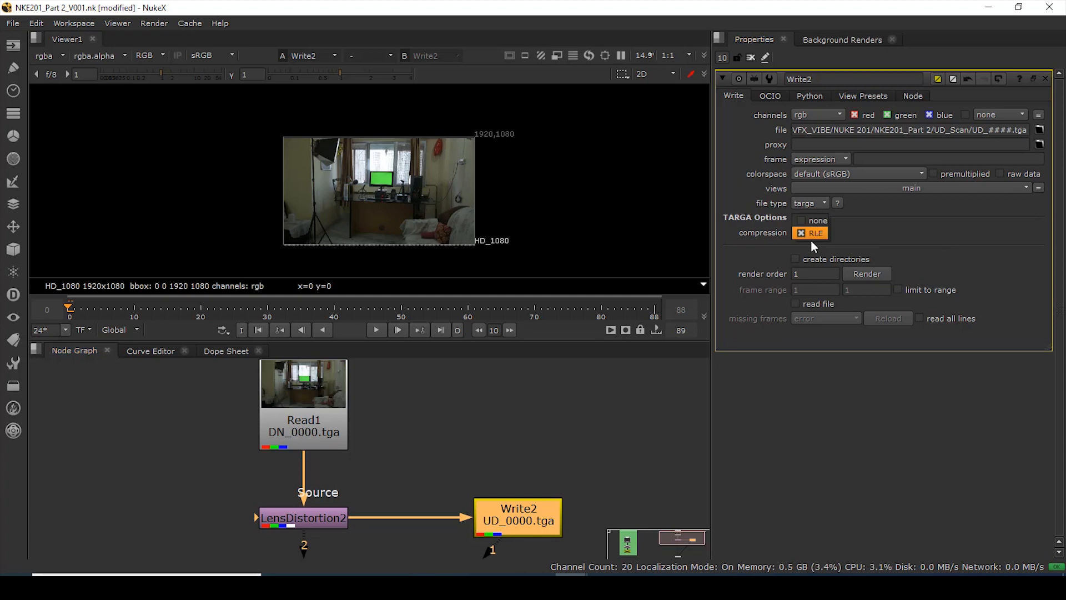
{"action": "left_click", "coordinate": [824, 221]}
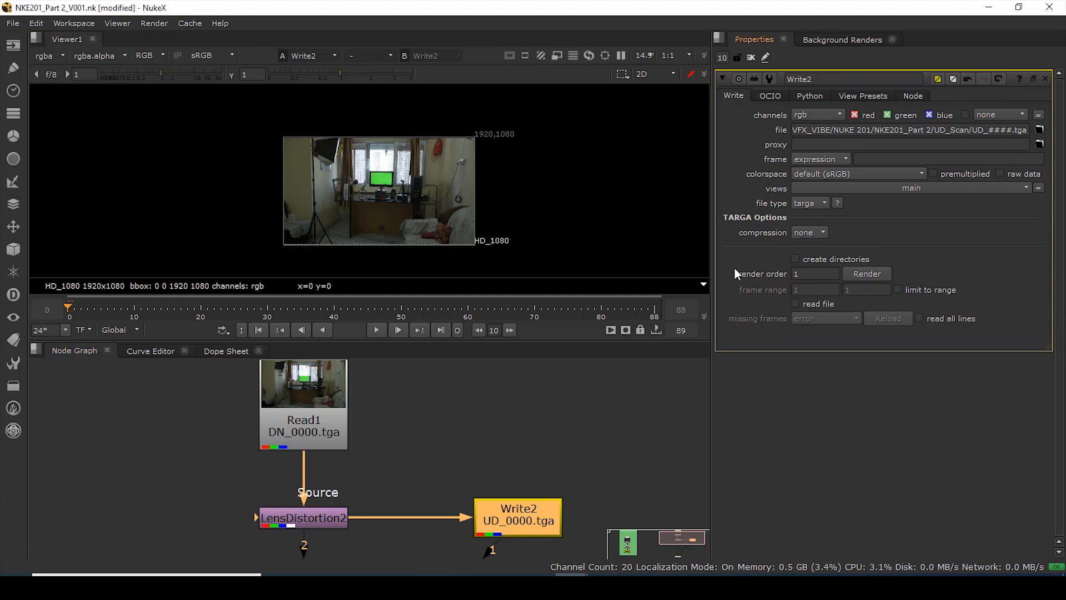
{"action": "left_click", "coordinate": [870, 273]}
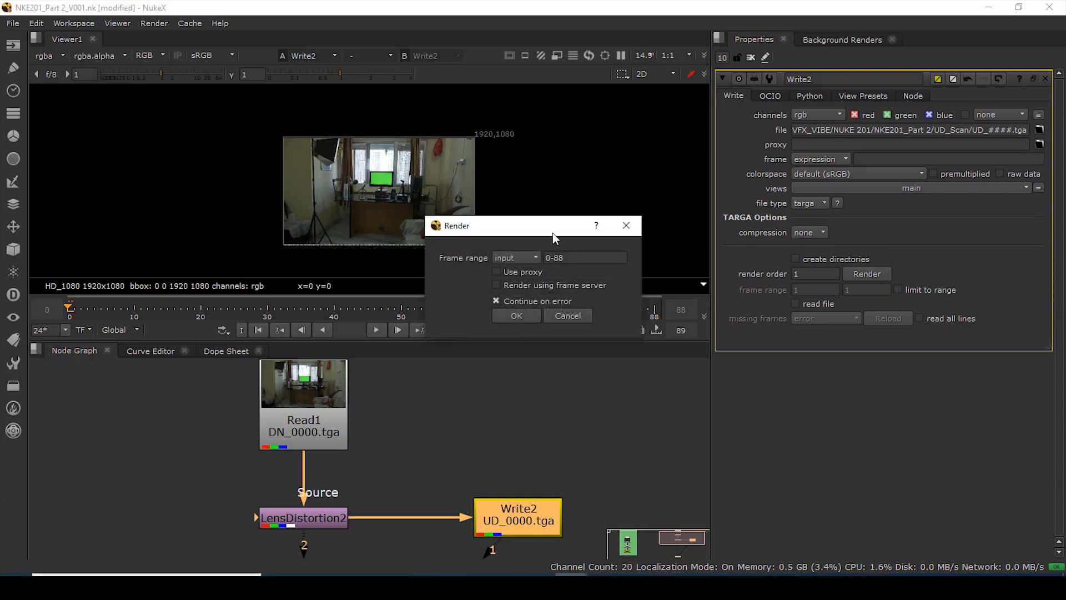
{"action": "left_click", "coordinate": [522, 313]}
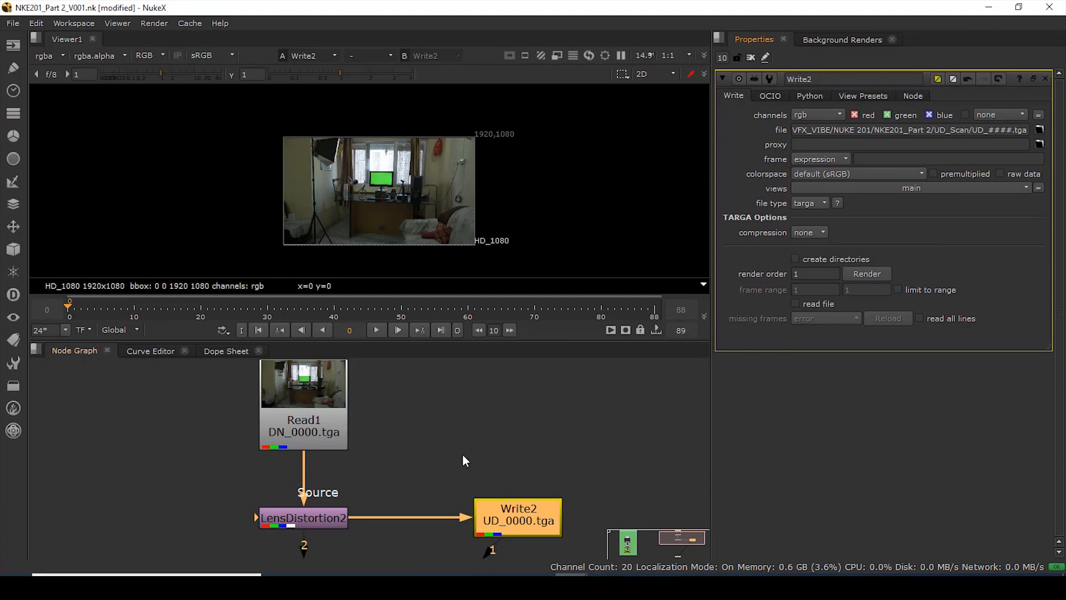
- Place the Write node below LensDistortion2 and read in the rendered UD_####.tga sequence from UD_Scan
{"action": "scroll", "coordinate": [465, 460], "scroll_direction": "down", "scroll_amount": 3}
{"action": "left_click_drag", "start_coordinate": [500, 448], "coordinate": [379, 486]}
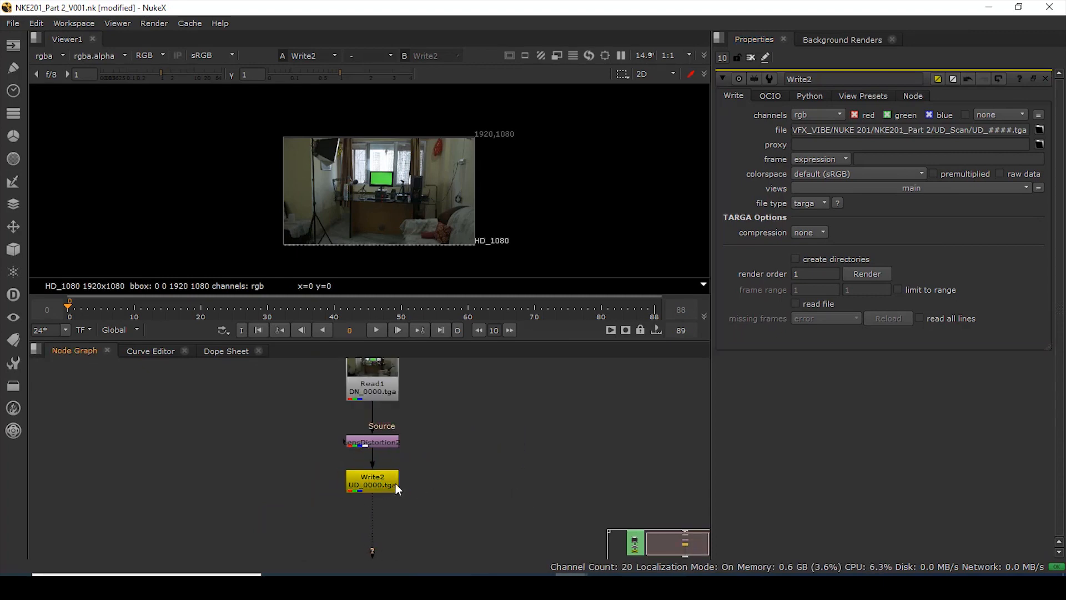
{"action": "key", "text": "r"}
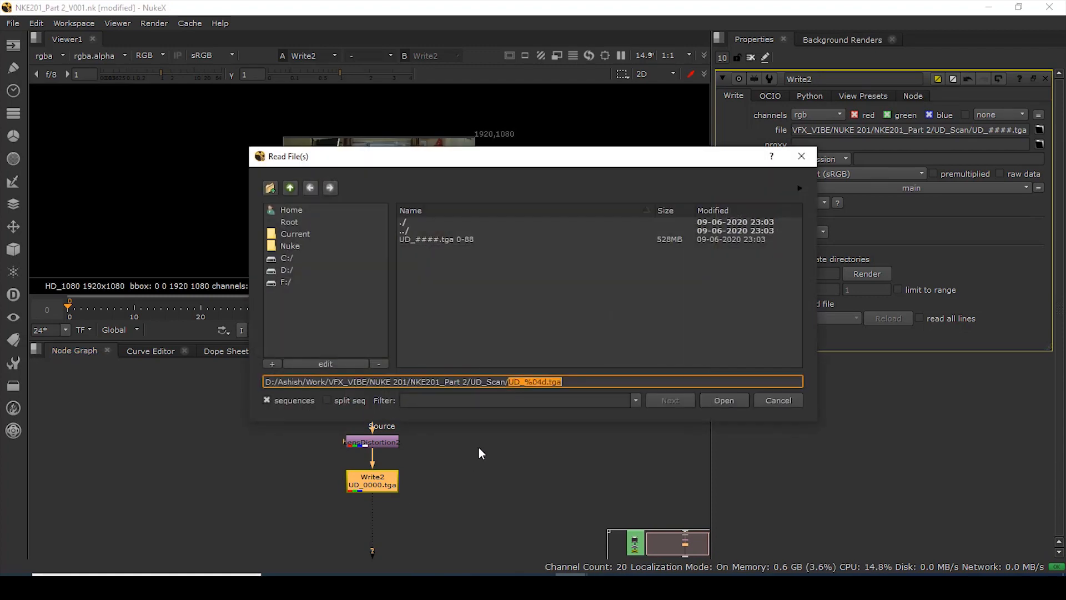
{"action": "left_click", "coordinate": [438, 239]}
{"action": "left_click", "coordinate": [724, 400]}
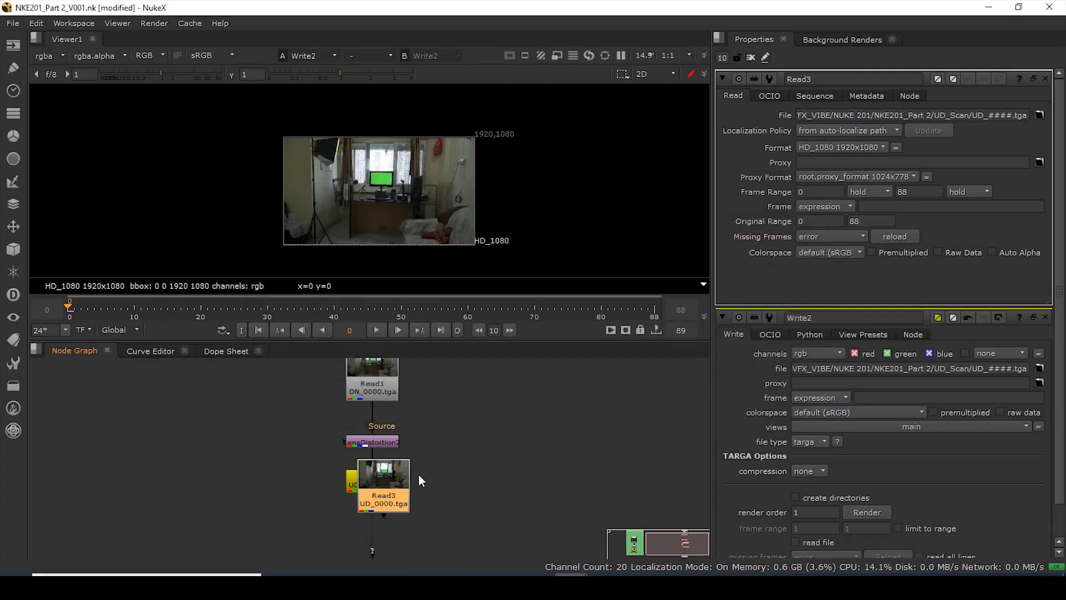
- Limit the Properties bin to 1 open panel and move the new UD Read node clear of the Write node
{"action": "left_click_drag", "start_coordinate": [727, 59], "coordinate": [576, 65]}
{"action": "type", "text": "1"}
{"action": "key", "text": "Return"}
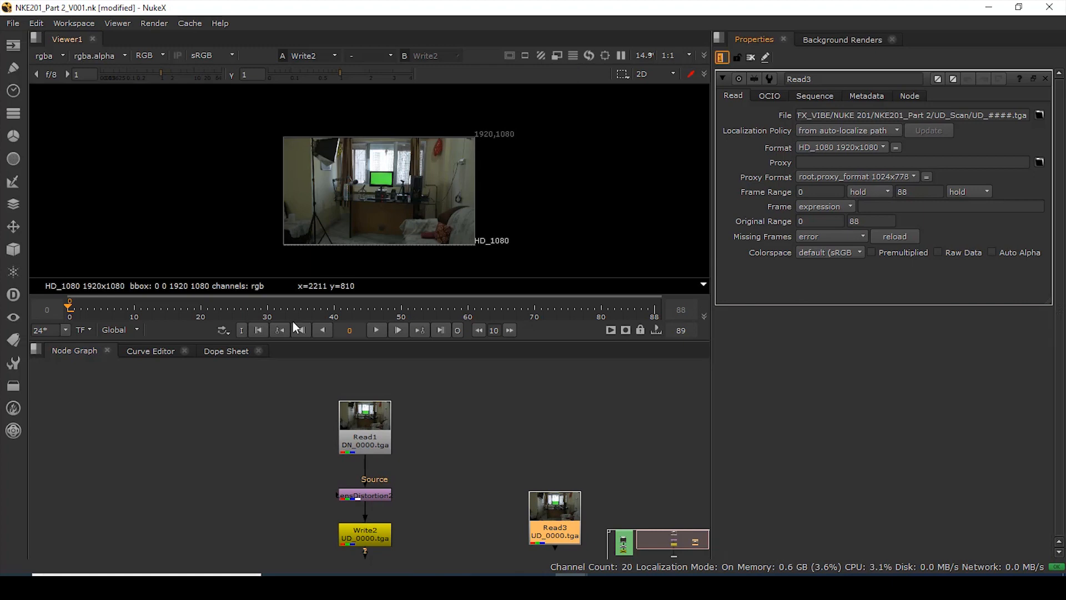
- Disable the Read1, LensDistortion2 and Write2 nodes and move them aside toward the Denoised backdrop
{"action": "scroll", "coordinate": [344, 396], "scroll_direction": "down", "scroll_amount": 4}
{"action": "left_click_drag", "start_coordinate": [290, 373], "coordinate": [402, 490]}
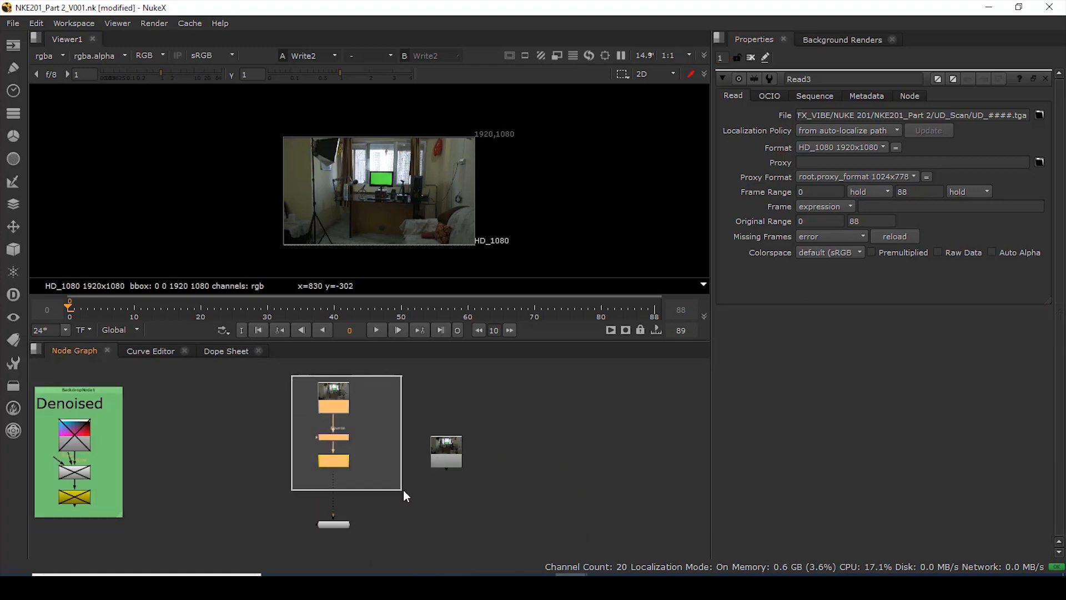
{"action": "key", "text": "d"}
{"action": "scroll", "coordinate": [350, 416], "scroll_direction": "up", "scroll_amount": 2}
{"action": "left_click_drag", "start_coordinate": [347, 411], "coordinate": [116, 415]}
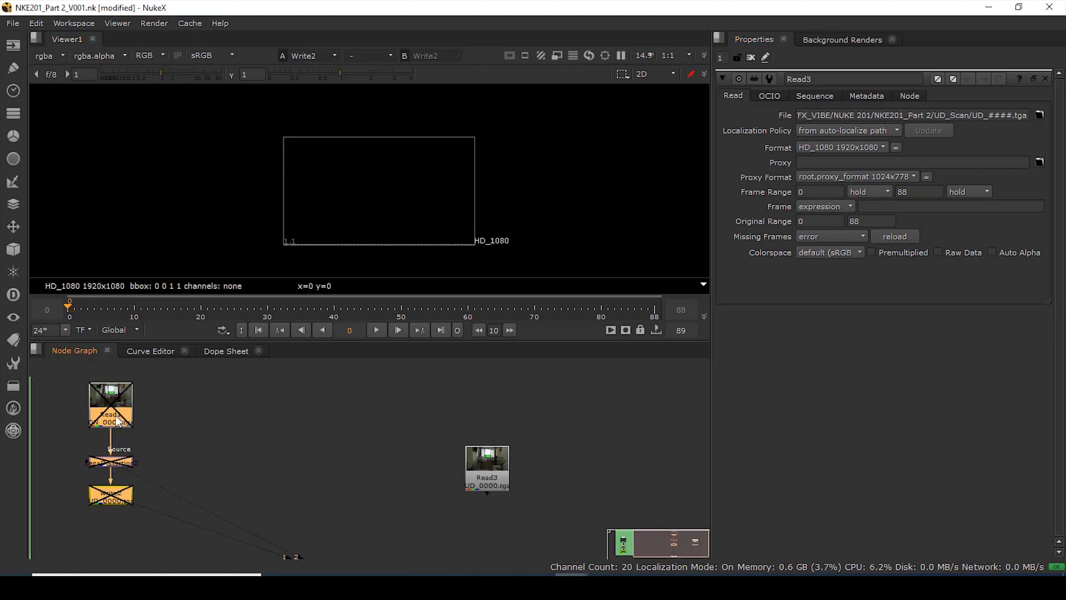
- Show the UD Read node in the viewer, play back its sequence and return to the first frame
{"action": "left_click_drag", "start_coordinate": [485, 485], "coordinate": [386, 447]}
{"action": "key", "text": "1"}
{"action": "scroll", "coordinate": [381, 202], "scroll_direction": "up", "scroll_amount": 3}
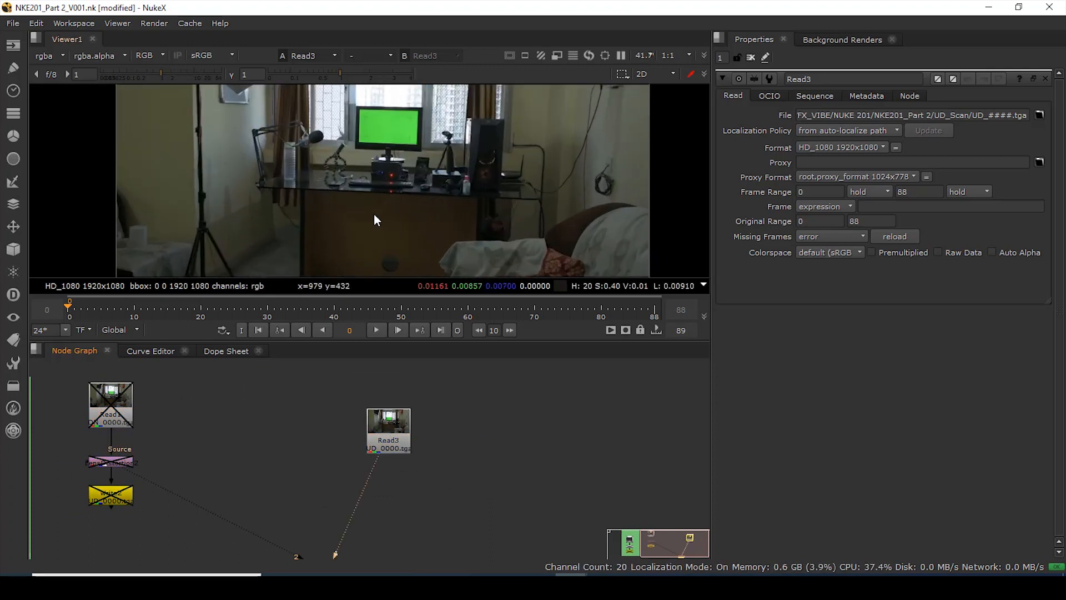
{"action": "scroll", "coordinate": [384, 190], "scroll_direction": "down", "scroll_amount": 2}
{"action": "middle_click_drag", "start_coordinate": [358, 187], "coordinate": [321, 178]}
{"action": "left_click", "coordinate": [376, 330]}
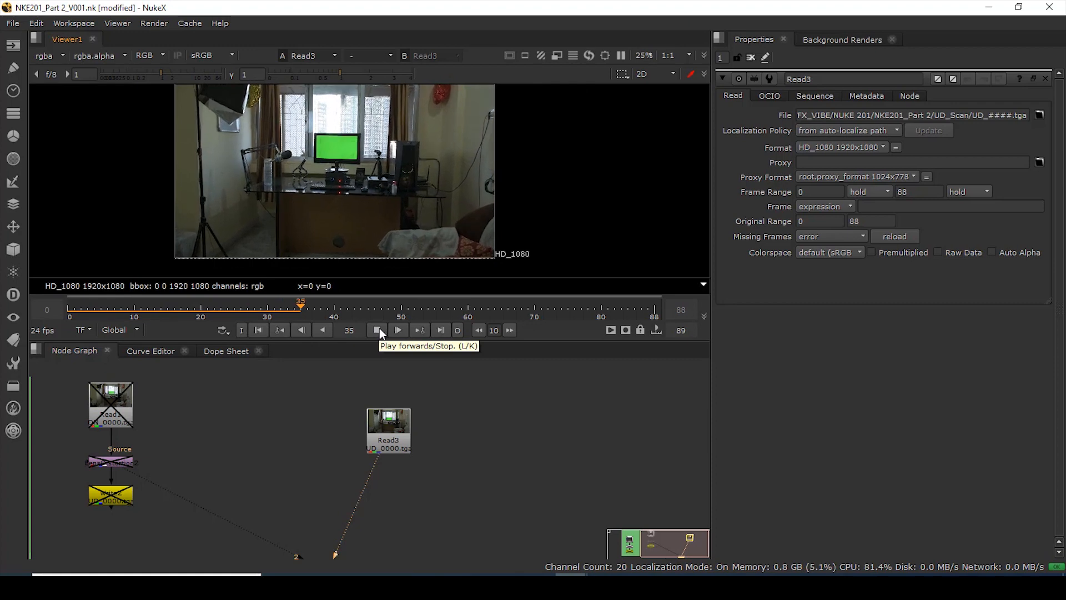
{"action": "left_click", "coordinate": [379, 329]}
{"action": "left_click", "coordinate": [258, 329]}
{"action": "scroll", "coordinate": [338, 201], "scroll_direction": "down", "scroll_amount": 3}
{"action": "middle_click_drag", "start_coordinate": [344, 199], "coordinate": [401, 207]}
- Add a CameraTracker node, connect its Source input to the UD Read node and view its output
{"action": "middle_click_drag", "start_coordinate": [386, 429], "coordinate": [372, 383]}
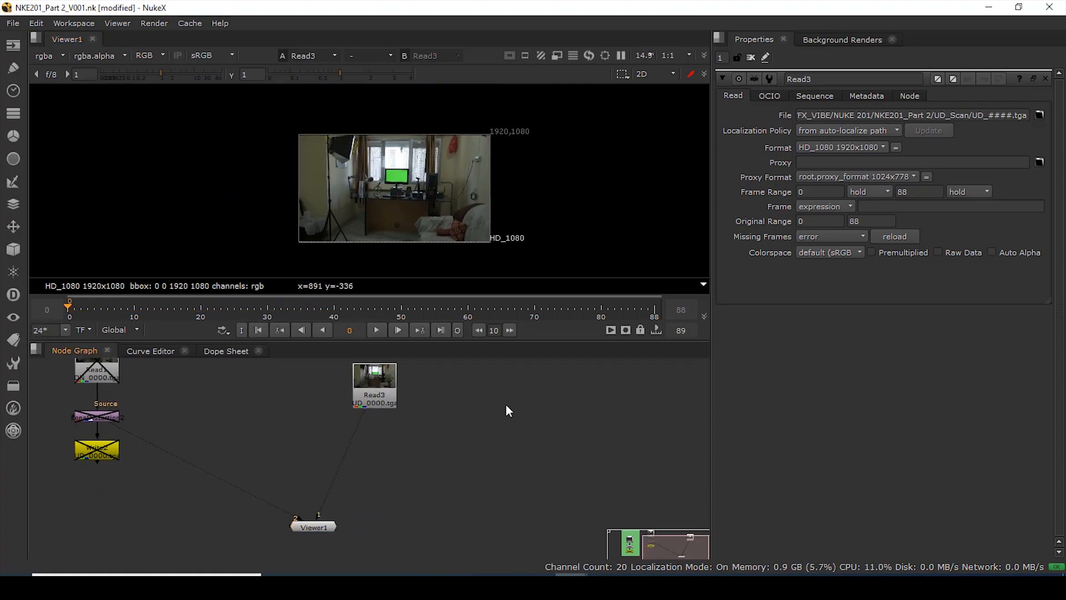
{"action": "key", "text": "Tab"}
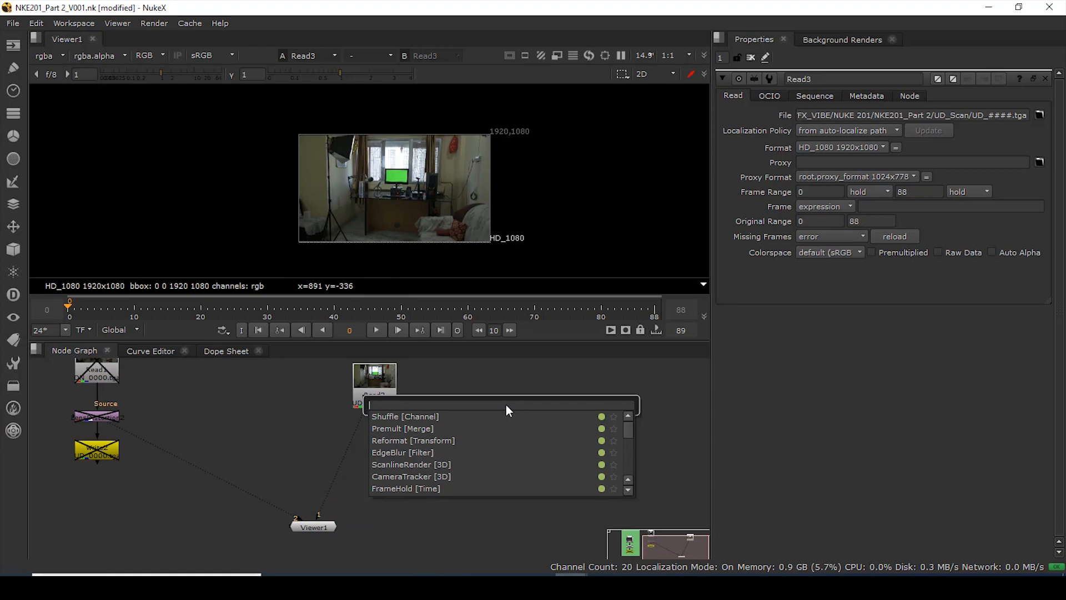
{"action": "type", "text": "camer"}
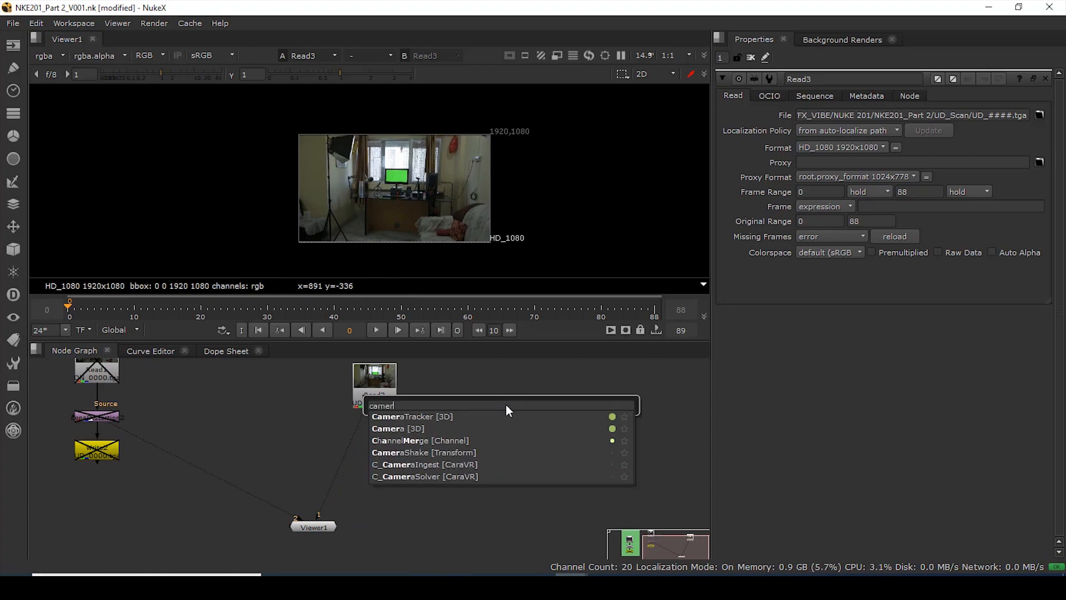
{"action": "left_click", "coordinate": [433, 416]}
{"action": "scroll", "coordinate": [432, 414], "scroll_direction": "up", "scroll_amount": 2}
{"action": "left_click_drag", "start_coordinate": [438, 431], "coordinate": [346, 391]}
{"action": "left_click_drag", "start_coordinate": [450, 465], "coordinate": [334, 483]}
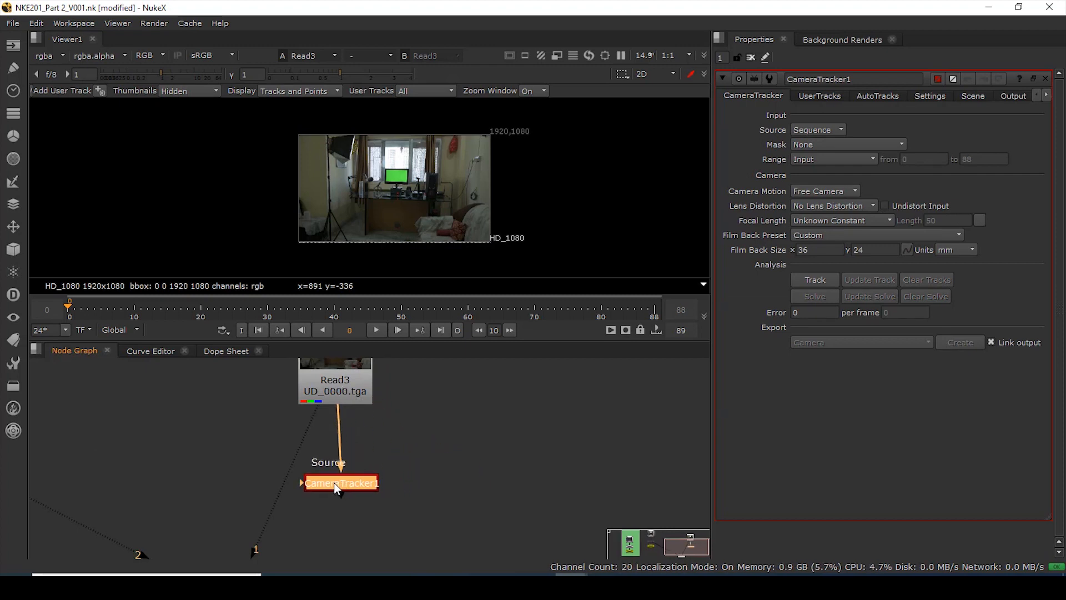
{"action": "key", "text": "1"}
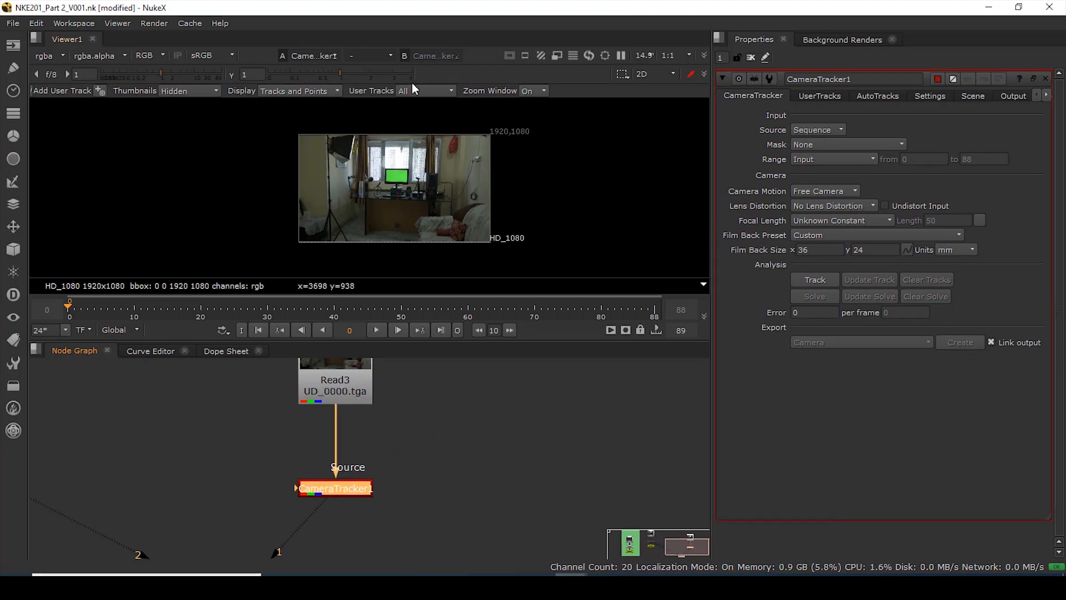
- Enlarge the viewer pane above the node graph and select the UD Read node
{"action": "left_click_drag", "start_coordinate": [388, 350], "coordinate": [387, 390]}
{"action": "middle_click_drag", "start_coordinate": [349, 478], "coordinate": [351, 488]}
{"action": "scroll", "coordinate": [352, 488], "scroll_direction": "down", "scroll_amount": 1}
{"action": "left_click", "coordinate": [338, 449]}
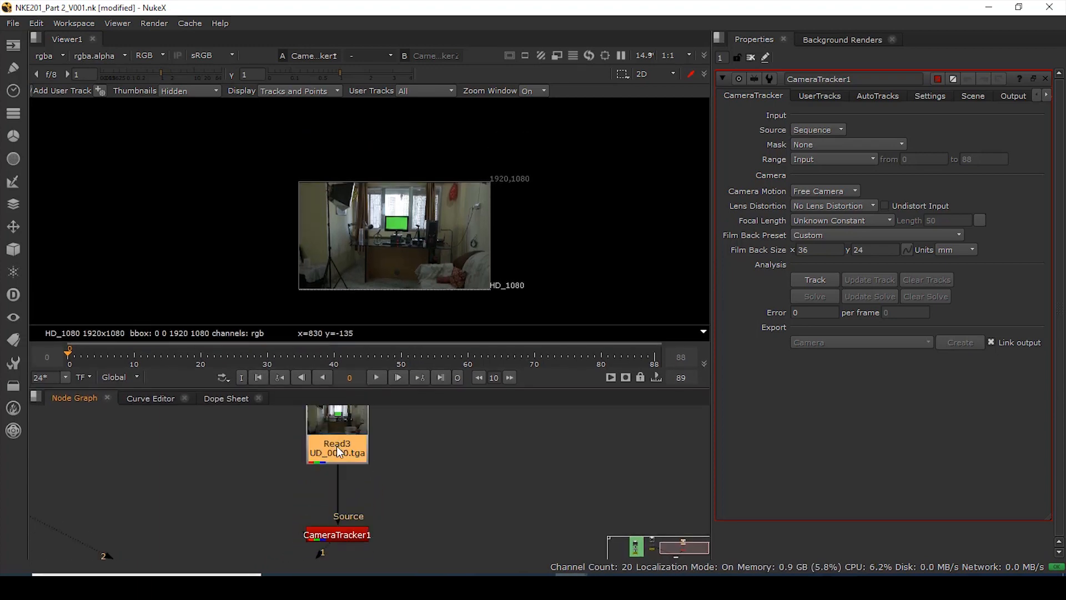
- Move the UD Read node closer to the CameraTracker and set the tracker's Focal Length type to Known
{"action": "left_click_drag", "start_coordinate": [337, 445], "coordinate": [337, 468]}
{"action": "middle_click_drag", "start_coordinate": [410, 245], "coordinate": [401, 204]}
{"action": "scroll", "coordinate": [402, 203], "scroll_direction": "up", "scroll_amount": 3}
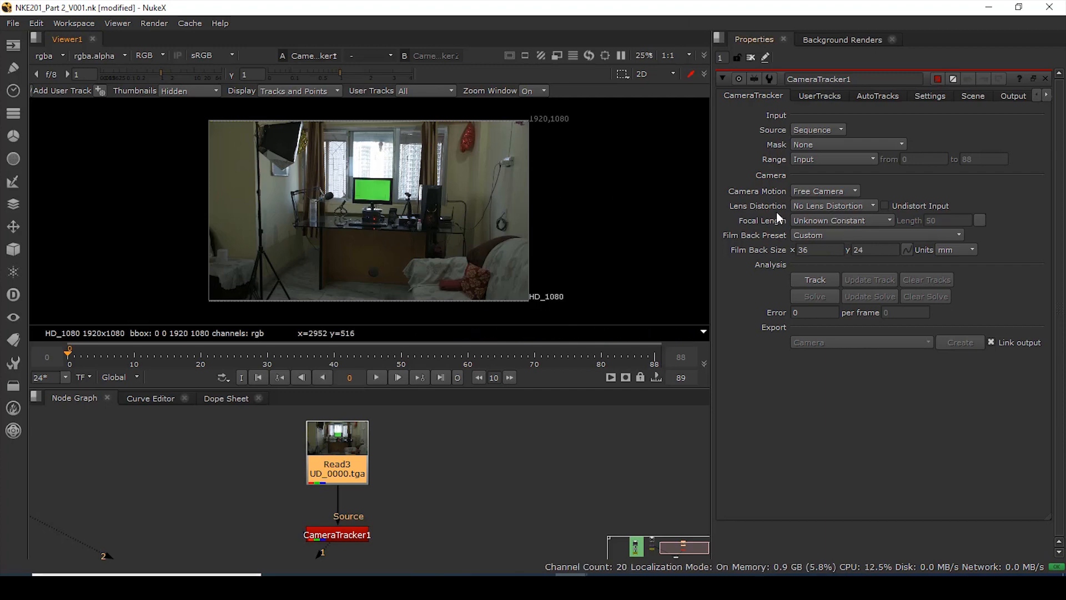
{"action": "left_click", "coordinate": [890, 222]}
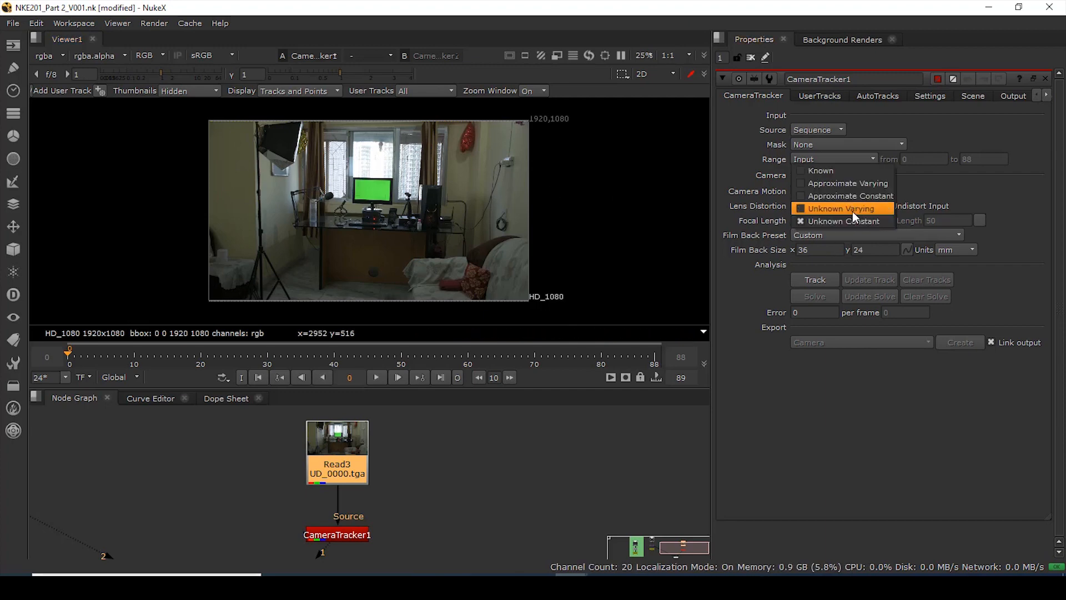
{"action": "left_click", "coordinate": [827, 171]}
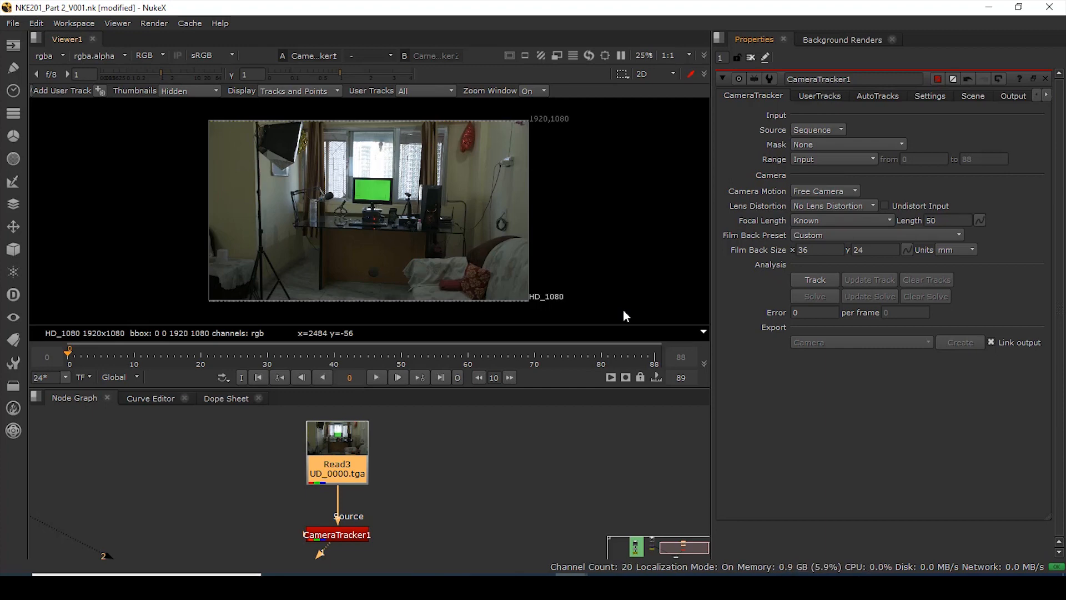
- Switch to the Calculator, clear it and multiply 18 by 1.3 to work out the effective focal length
{"action": "left_click", "coordinate": [668, 587]}
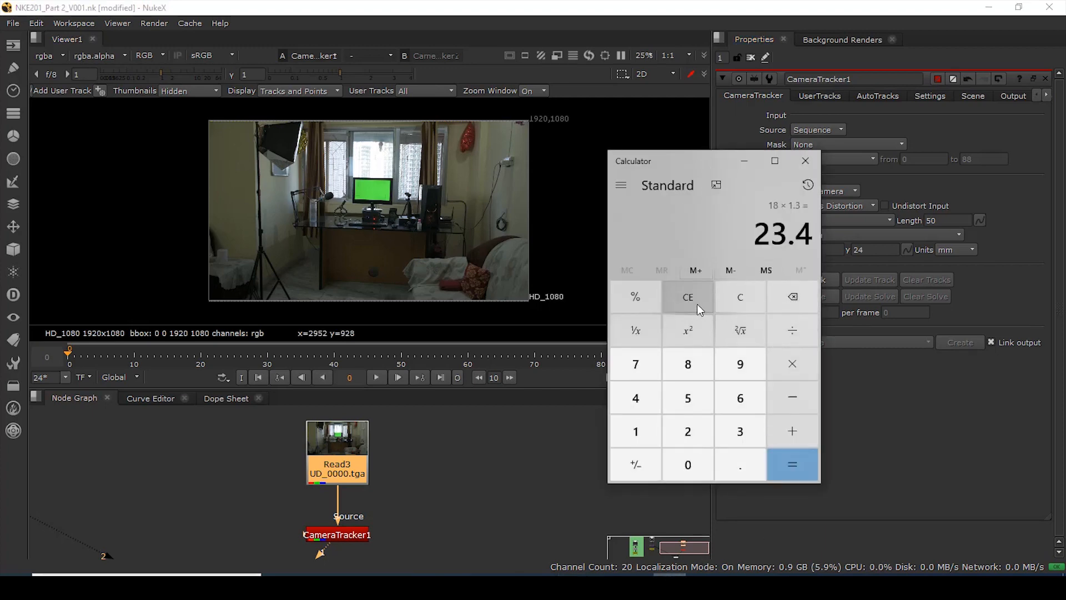
{"action": "left_click", "coordinate": [741, 300]}
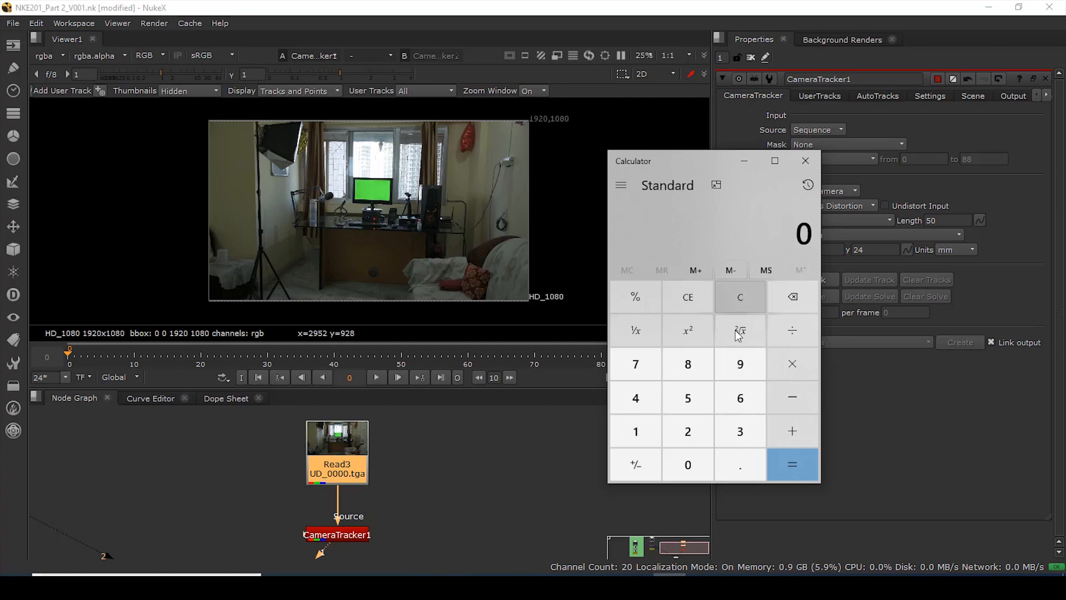
{"action": "left_click", "coordinate": [639, 430]}
{"action": "left_click", "coordinate": [690, 365]}
{"action": "left_click", "coordinate": [799, 365]}
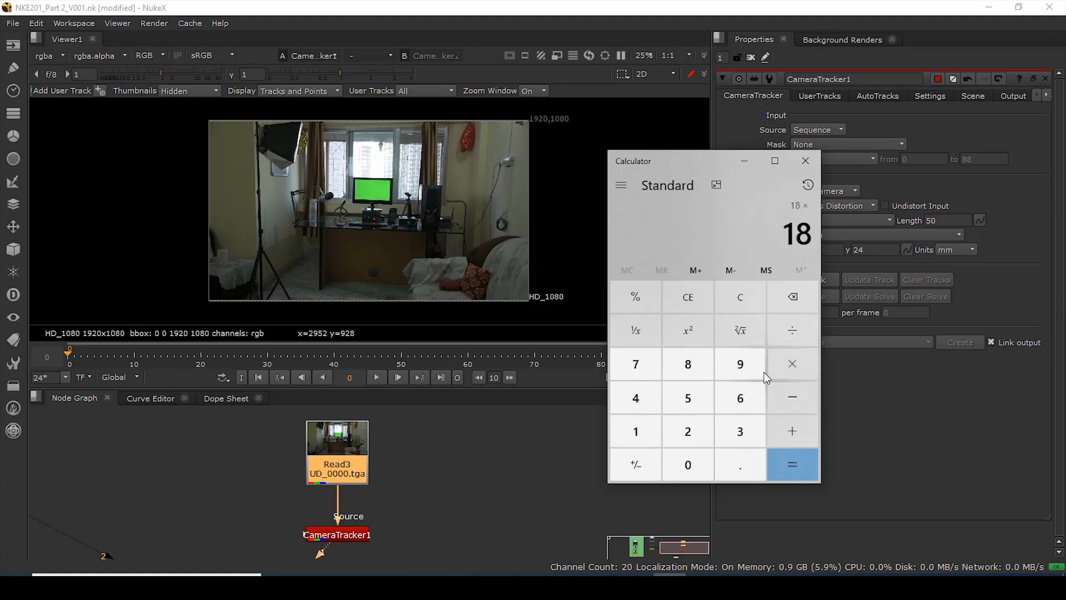
{"action": "left_click", "coordinate": [638, 431]}
{"action": "left_click", "coordinate": [737, 469]}
{"action": "left_click", "coordinate": [741, 437]}
{"action": "left_click", "coordinate": [785, 466]}
- Switch to Chrome, search Google for "nikon d7200 crop factor" and highlight the crop mode text in the featured result
{"action": "left_click", "coordinate": [473, 585]}
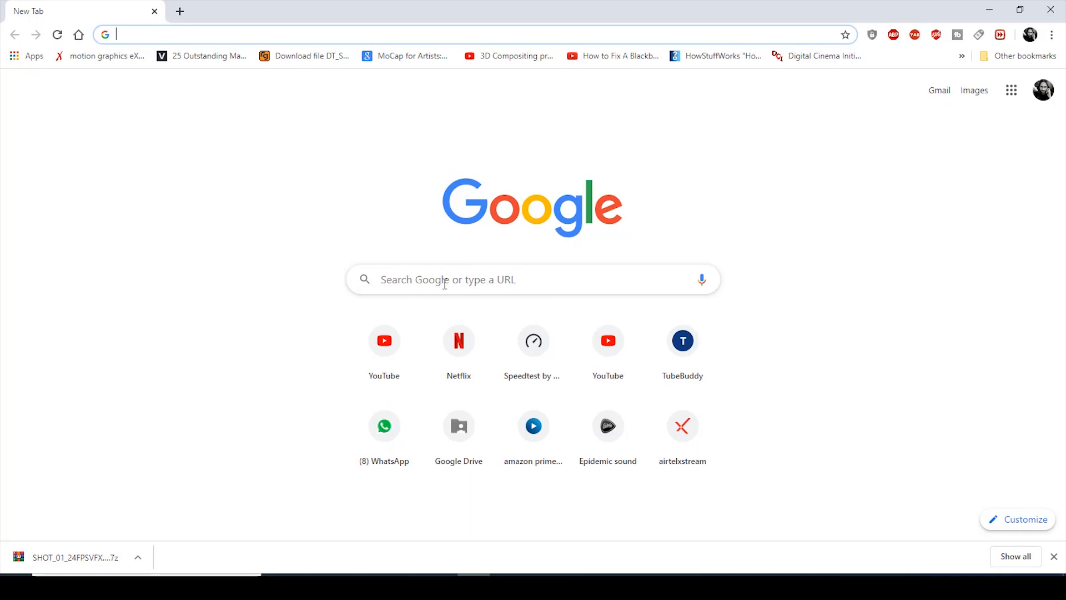
{"action": "left_click", "coordinate": [445, 283]}
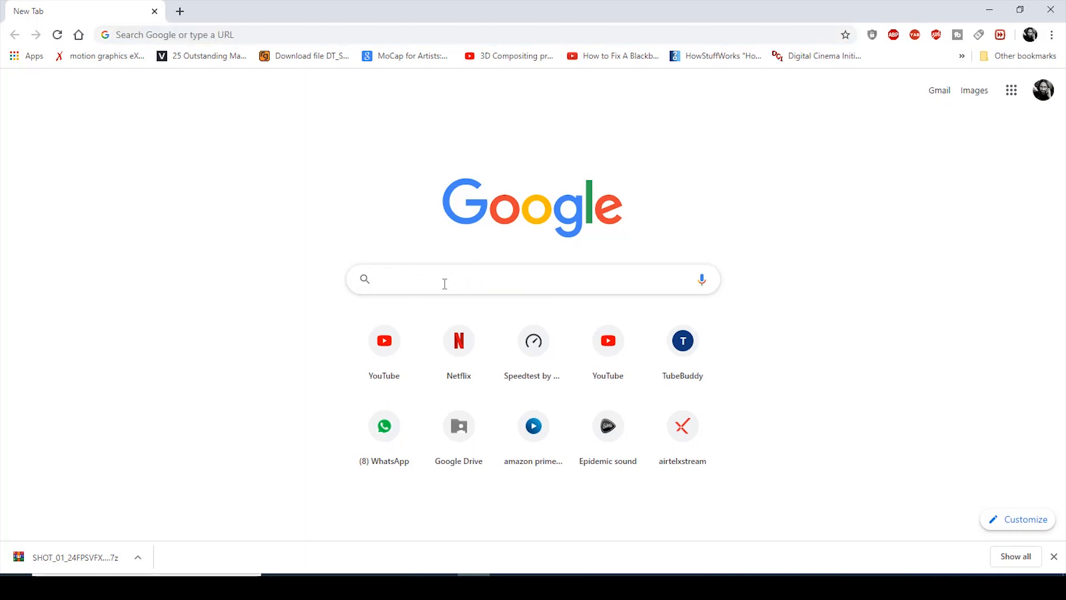
{"action": "type", "text": "nikon"}
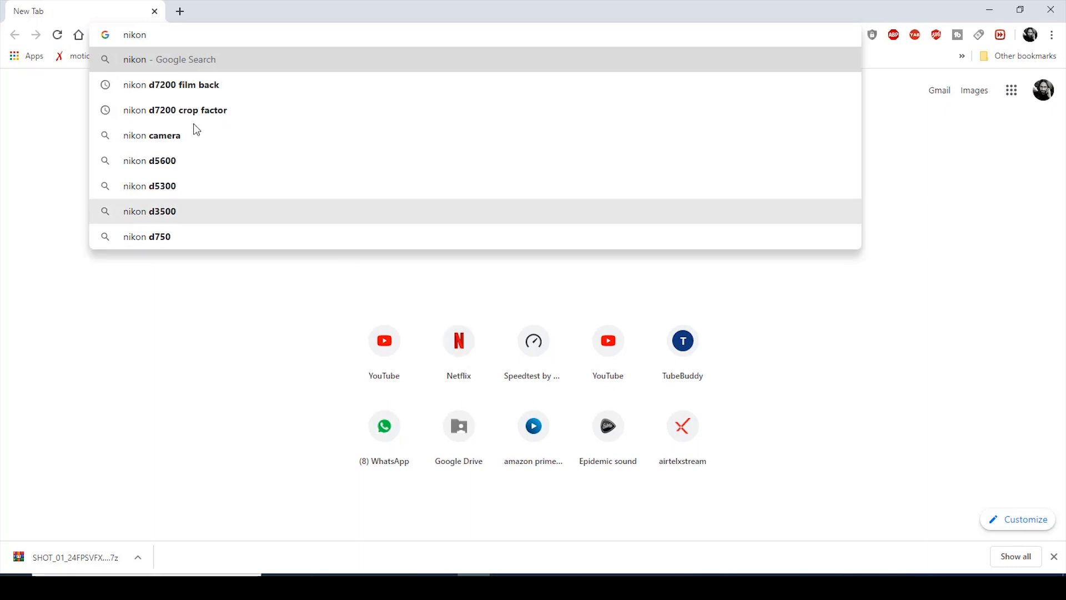
{"action": "left_click", "coordinate": [181, 110]}
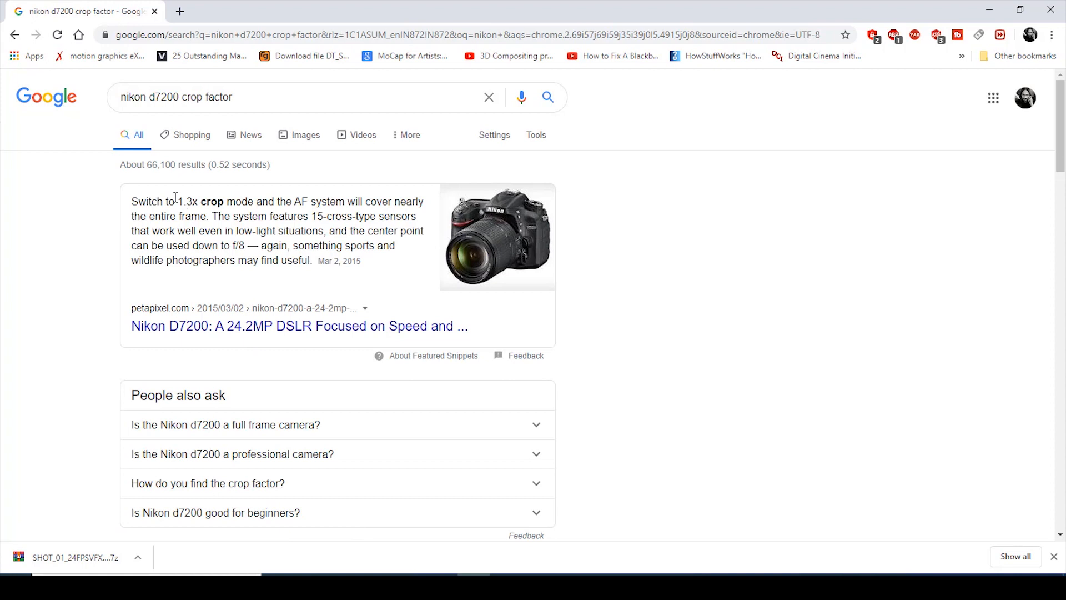
{"action": "left_click_drag", "start_coordinate": [132, 202], "coordinate": [292, 202]}
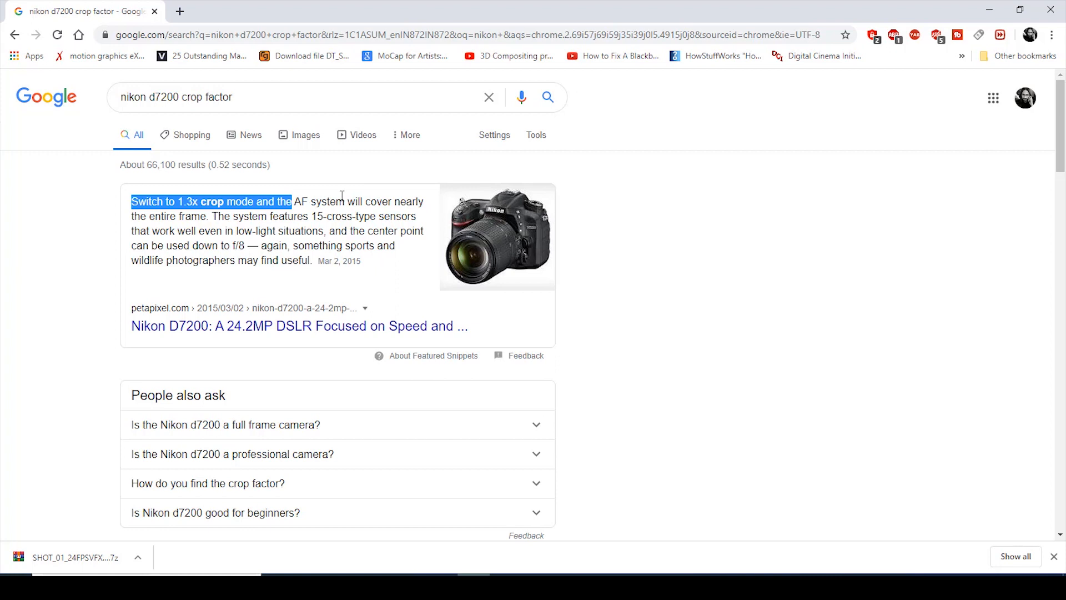
{"action": "left_click", "coordinate": [989, 10]}
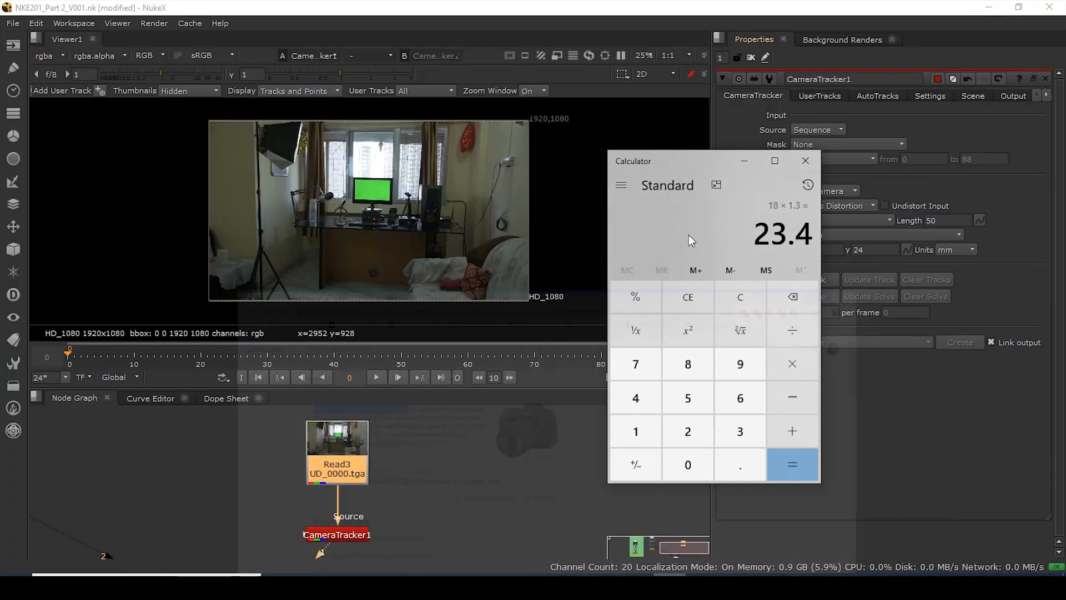
- Close the Calculator and set the CameraTracker's focal length to 23
{"action": "left_click", "coordinate": [805, 161]}
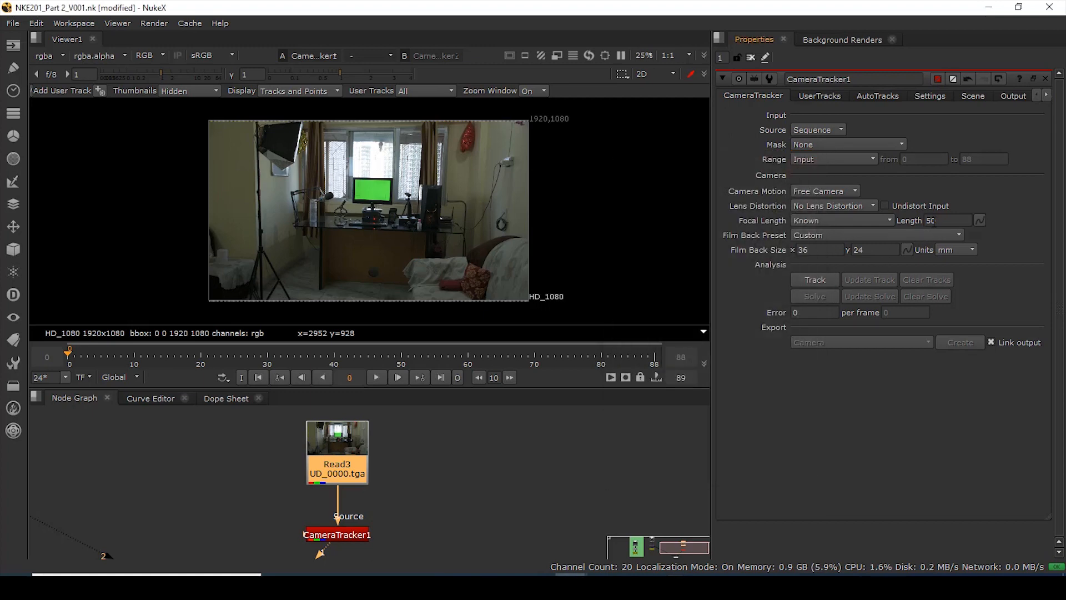
{"action": "double_click", "coordinate": [946, 219]}
{"action": "type", "text": "23"}
{"action": "key", "text": "Return"}
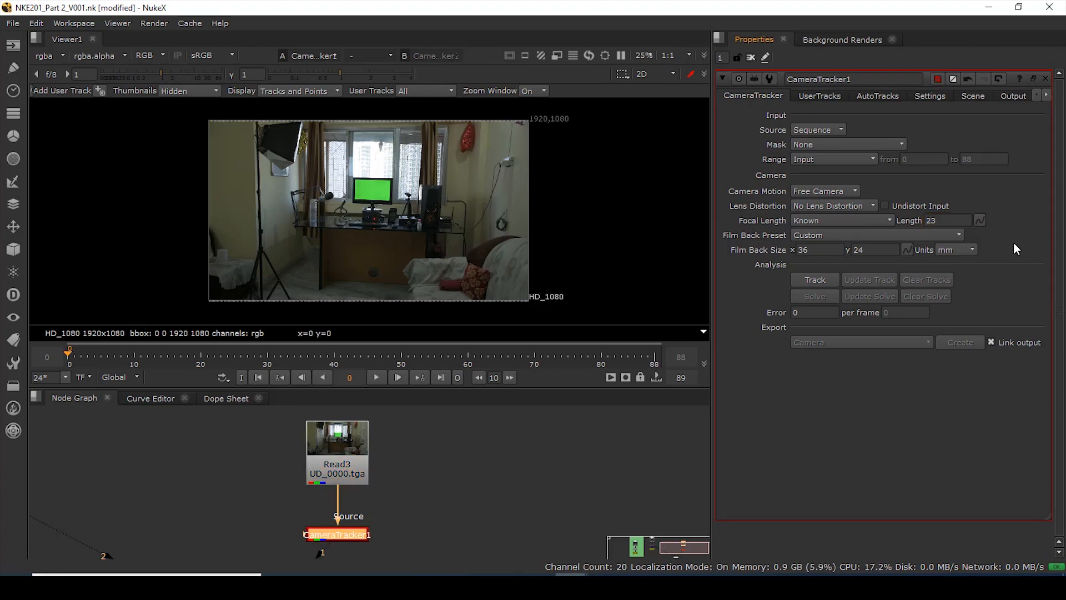
{"action": "double_click", "coordinate": [946, 220]}
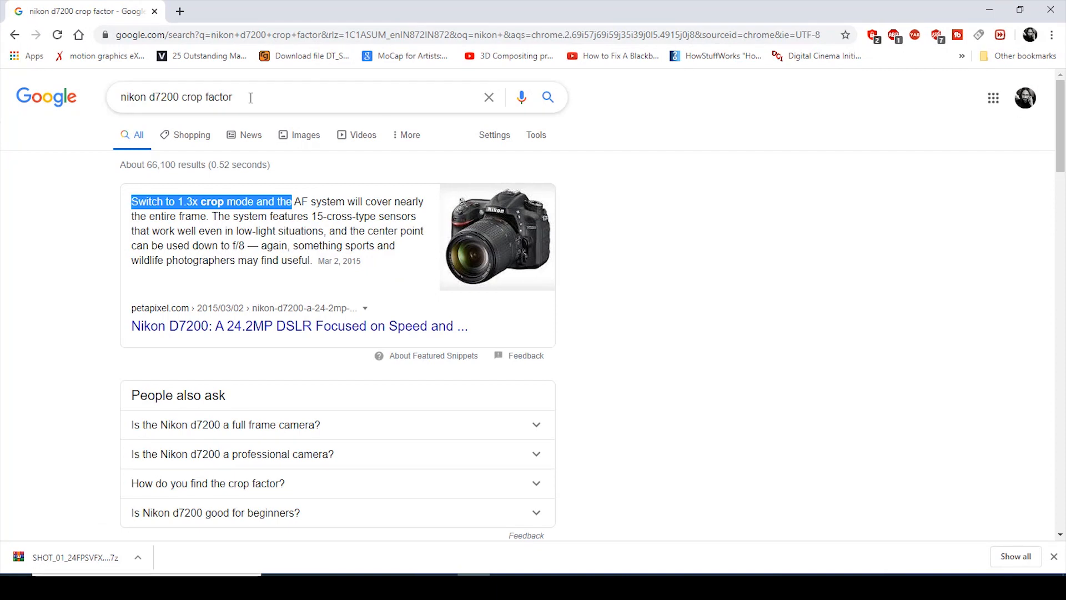
- Search Google in Chrome for "nikon d7200 film back" and highlight the image sensor size in the Wikipedia result
{"action": "left_click_drag", "start_coordinate": [182, 98], "coordinate": [317, 98]}
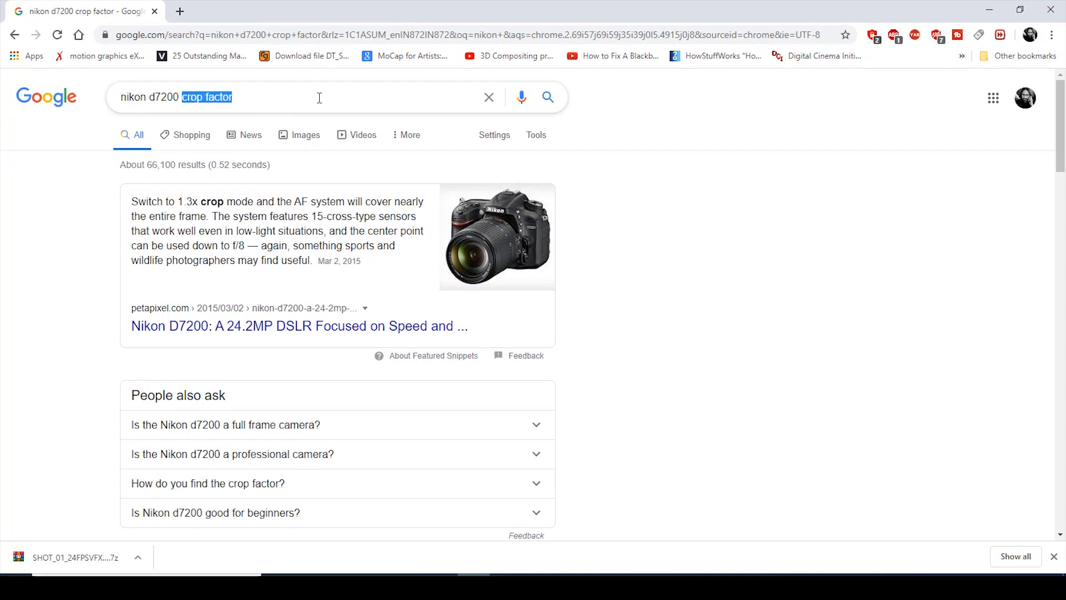
{"action": "type", "text": "fil"}
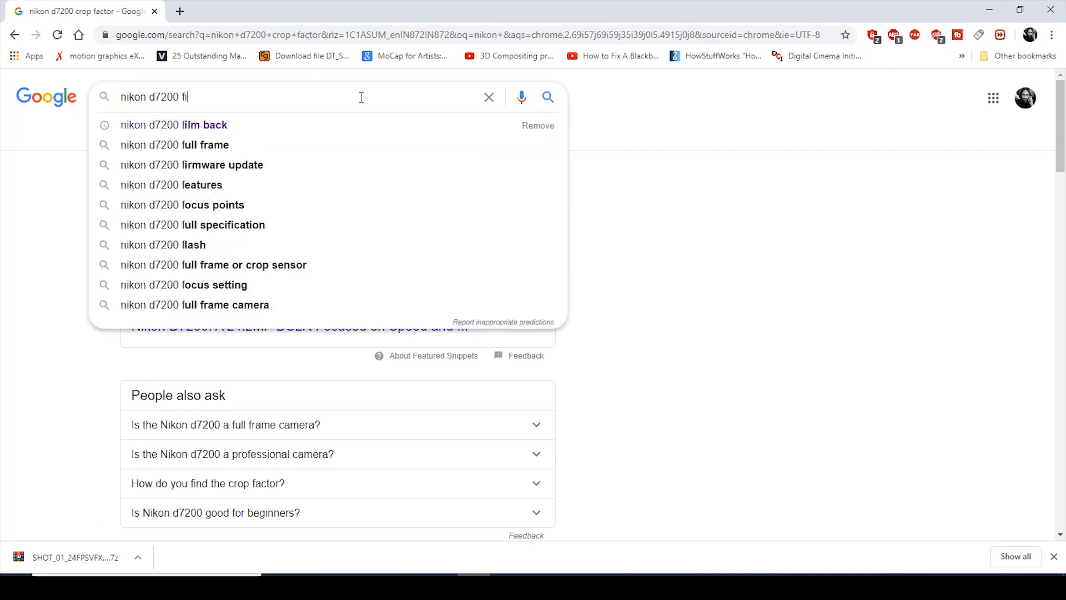
{"action": "left_click", "coordinate": [205, 126]}
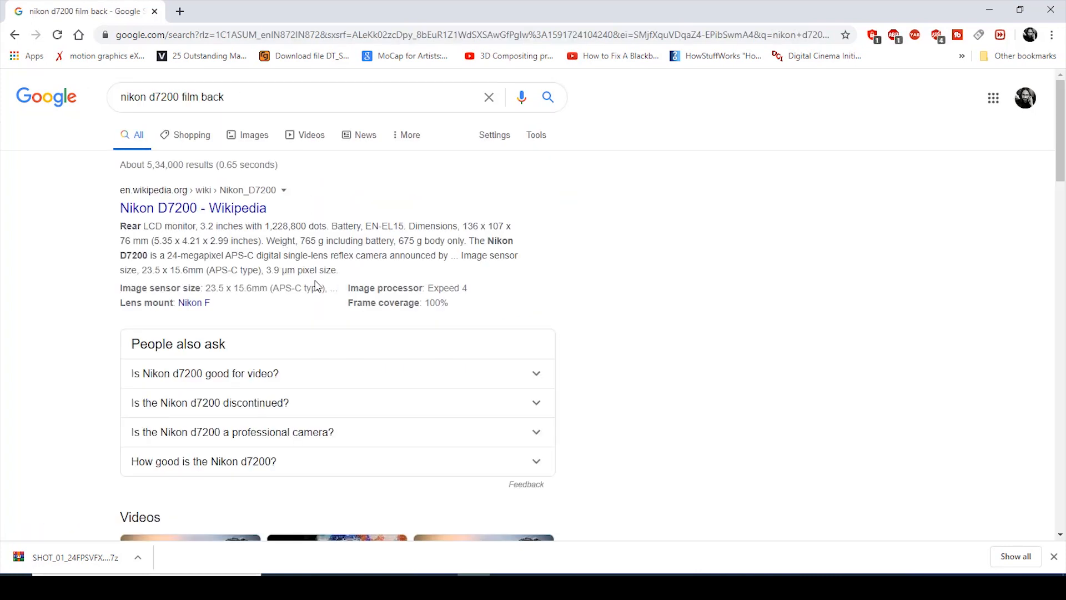
{"action": "left_click_drag", "start_coordinate": [143, 269], "coordinate": [203, 266]}
{"action": "left_click", "coordinate": [778, 312]}
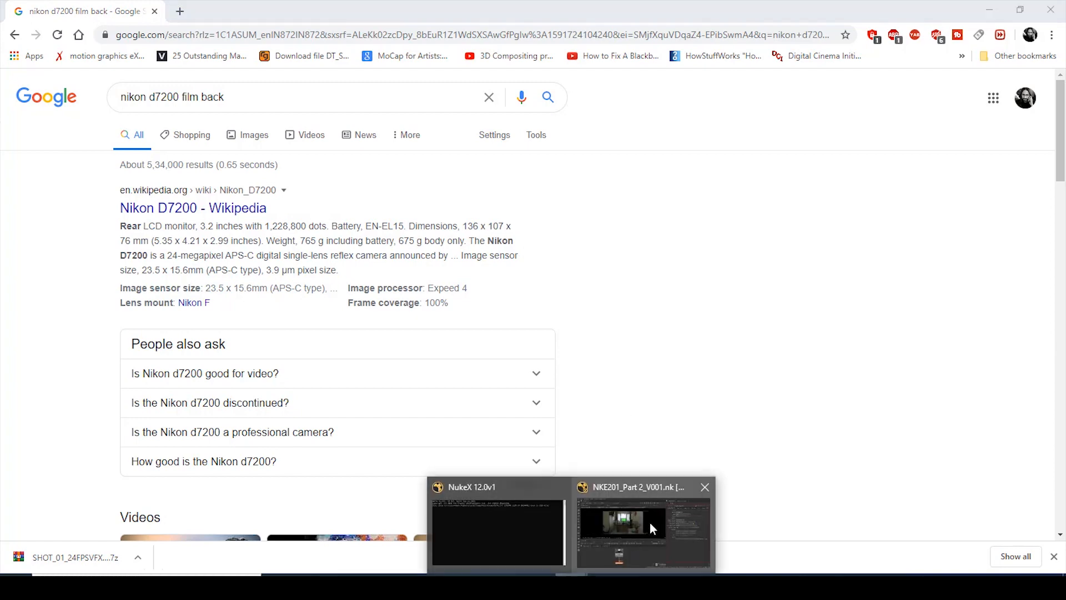
- Switch back to NukeX and set the CameraTracker's Film Back Size to x 23.5 and y 15.6, rechecking the sensor size in Chrome
{"action": "left_click", "coordinate": [651, 514]}
{"action": "double_click", "coordinate": [812, 249]}
{"action": "type", "text": "23.5"}
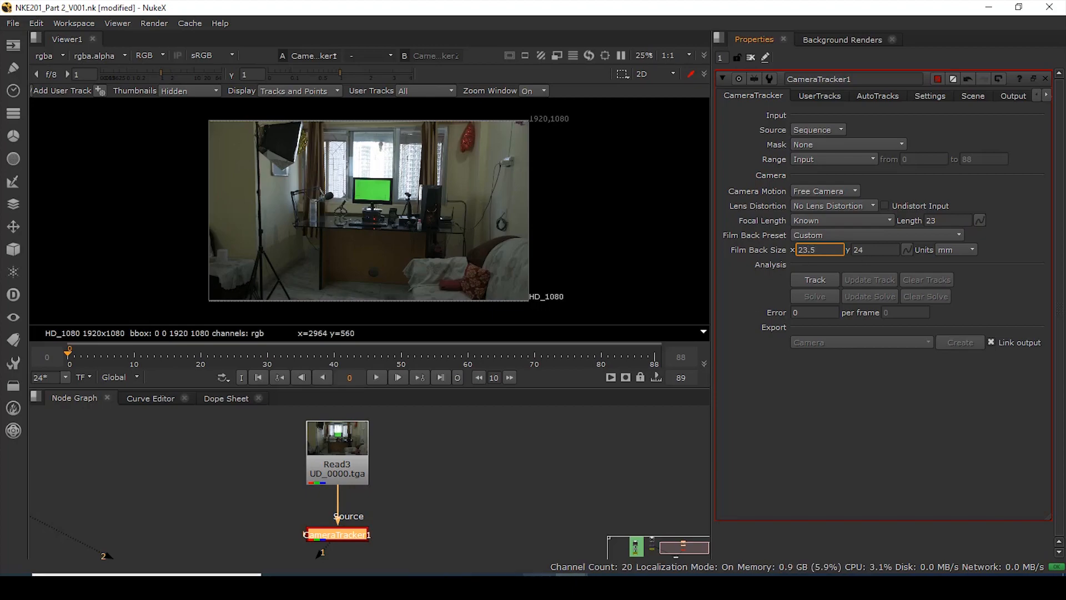
{"action": "key", "text": "alt+Tab"}
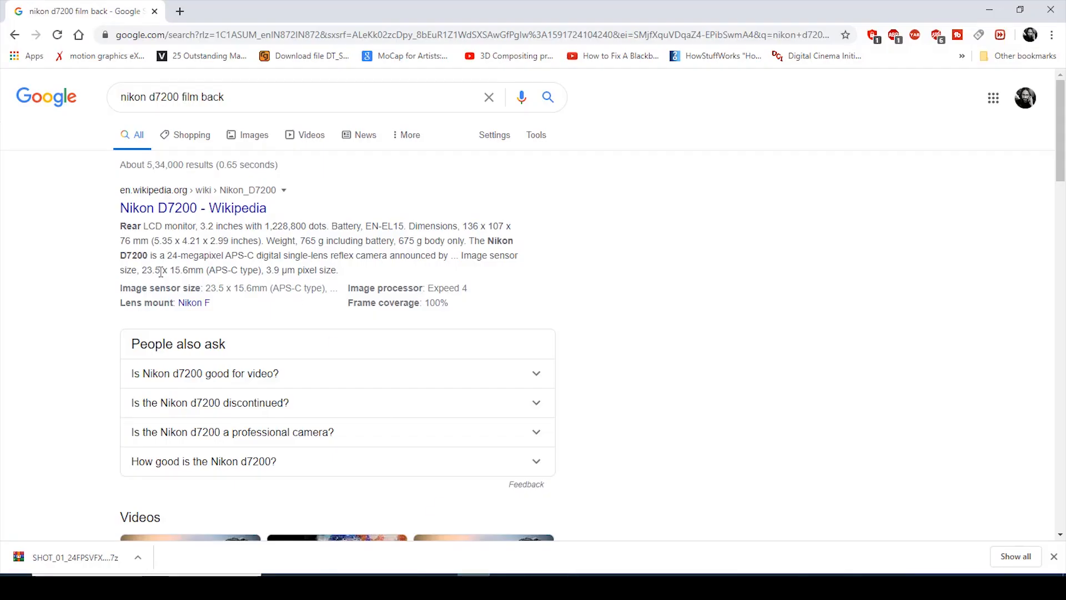
{"action": "mouse_move", "coordinate": [569, 586]}
{"action": "left_click", "coordinate": [626, 523]}
{"action": "key", "text": "Tab"}
{"action": "type", "text": "15.6"}
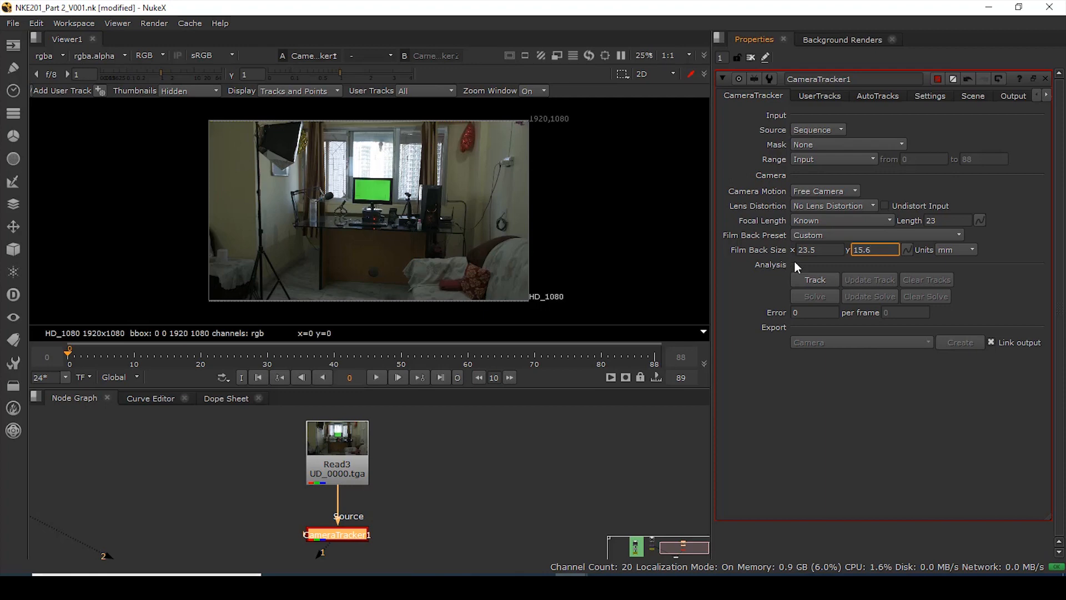
{"action": "left_click", "coordinate": [837, 253]}
{"action": "left_click", "coordinate": [865, 434]}
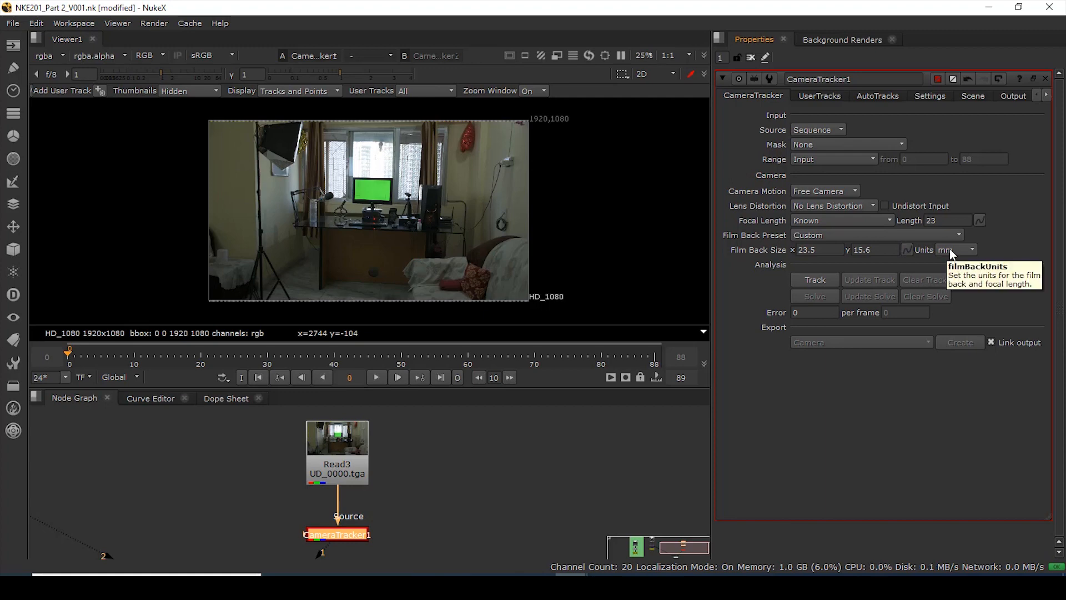
- Turn on Preview Features in the CameraTracker's feature settings
{"action": "left_click", "coordinate": [930, 97]}
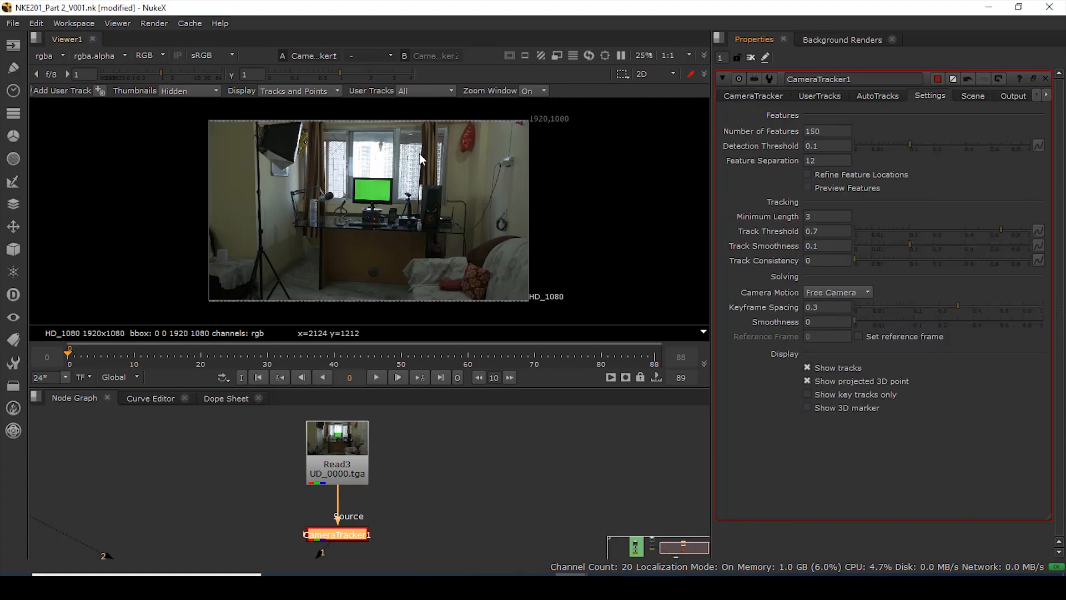
{"action": "middle_click_drag", "start_coordinate": [393, 227], "coordinate": [425, 252]}
{"action": "left_click", "coordinate": [808, 187]}
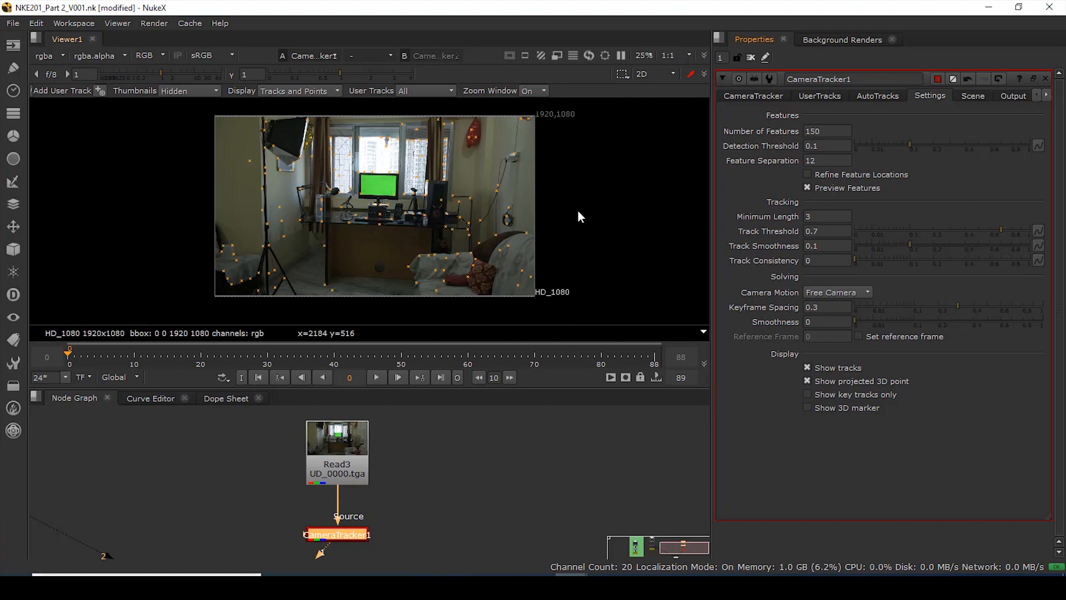
- Set the CameraTracker's Number of Features to 1000 and scrub the timeline to frame 59 to check the previewed features
{"action": "double_click", "coordinate": [830, 129]}
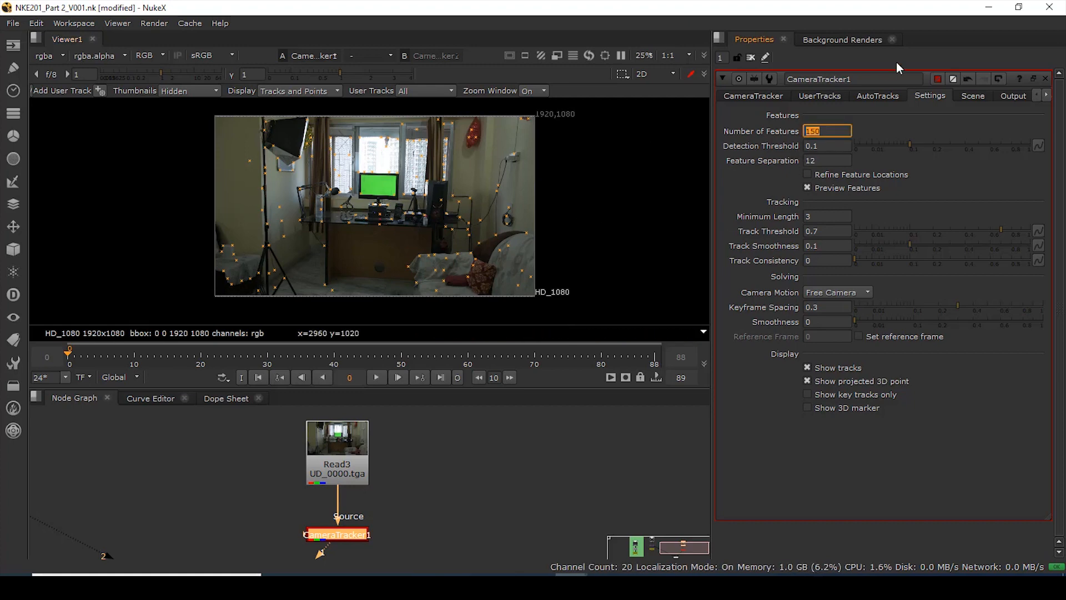
{"action": "type", "text": "1000"}
{"action": "left_click", "coordinate": [489, 439]}
{"action": "left_click_drag", "start_coordinate": [174, 356], "coordinate": [461, 350]}
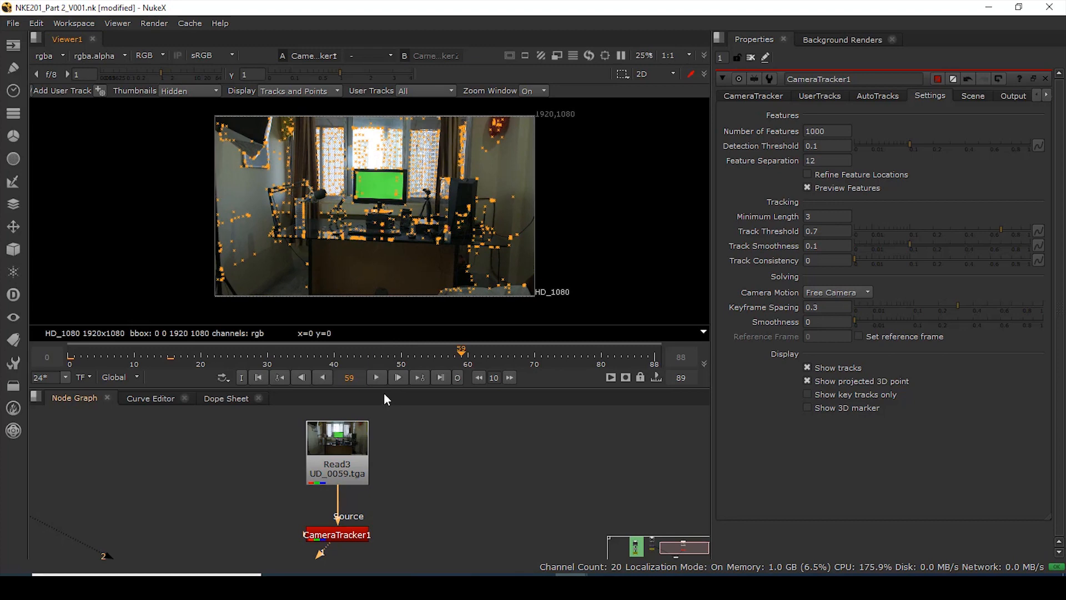
- Make room in the node graph and insert a Grade node between the UD Read and CameraTracker nodes, with gamma 0.8 and gain 1.9
{"action": "left_click_drag", "start_coordinate": [378, 388], "coordinate": [391, 308]}
{"action": "middle_click_drag", "start_coordinate": [350, 395], "coordinate": [378, 479]}
{"action": "left_click_drag", "start_coordinate": [370, 450], "coordinate": [366, 403]}
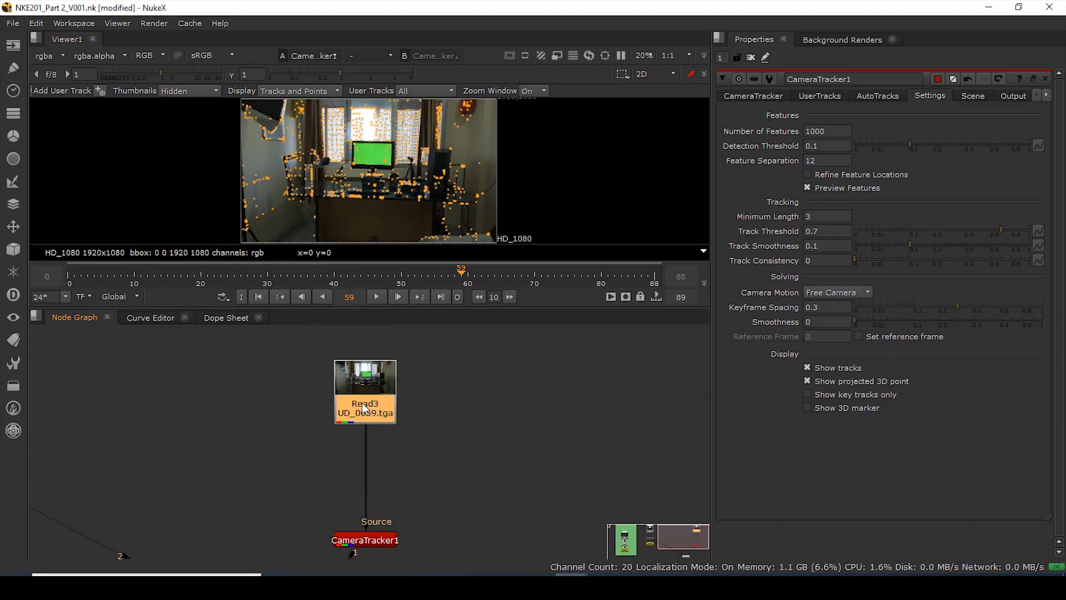
{"action": "key", "text": "g"}
{"action": "left_click_drag", "start_coordinate": [375, 436], "coordinate": [373, 452]}
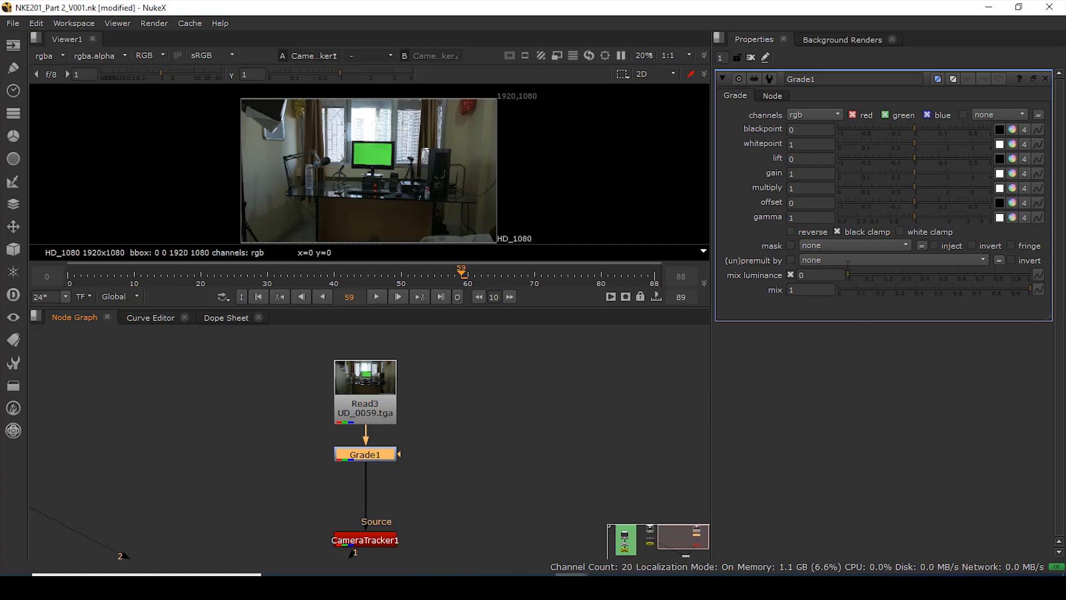
{"action": "left_click_drag", "start_coordinate": [914, 215], "coordinate": [902, 217]}
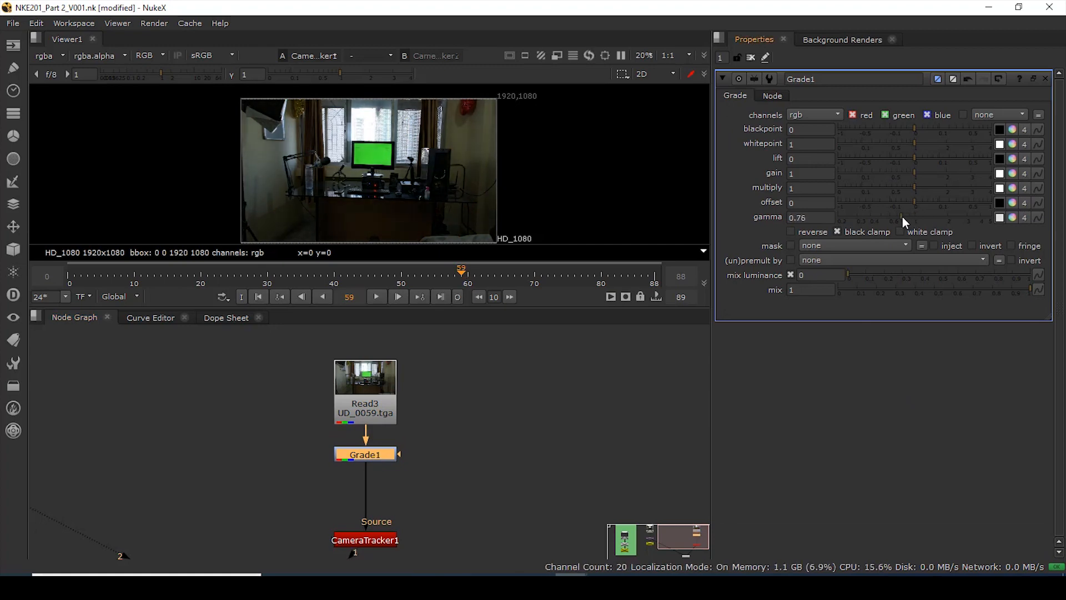
{"action": "left_click_drag", "start_coordinate": [917, 173], "coordinate": [944, 178]}
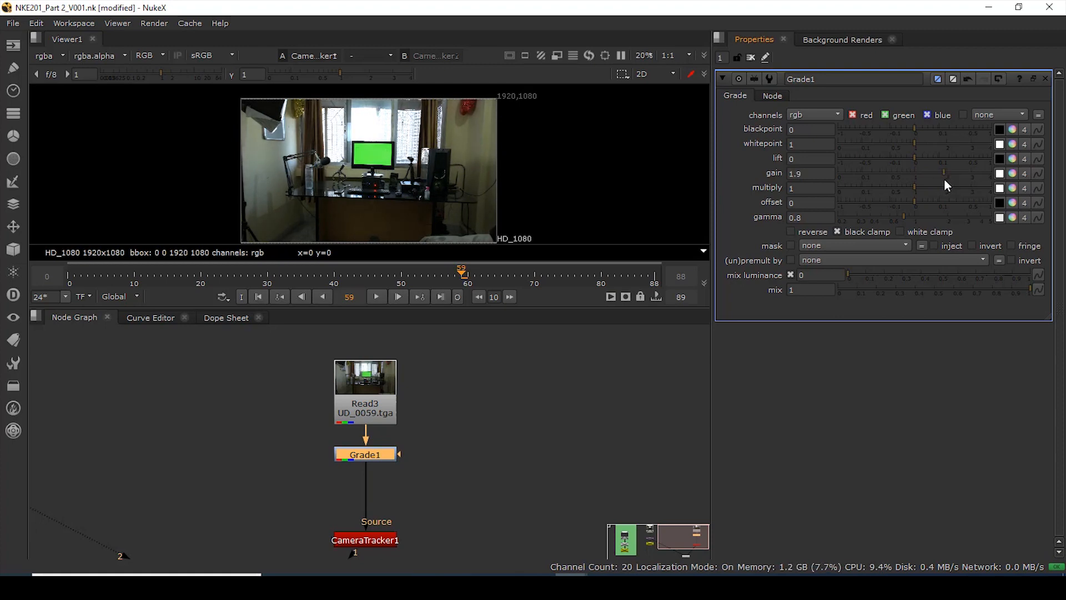
- Reopen the CameraTracker node's properties and examine the previewed features on the graded plate up close
{"action": "left_click", "coordinate": [388, 479]}
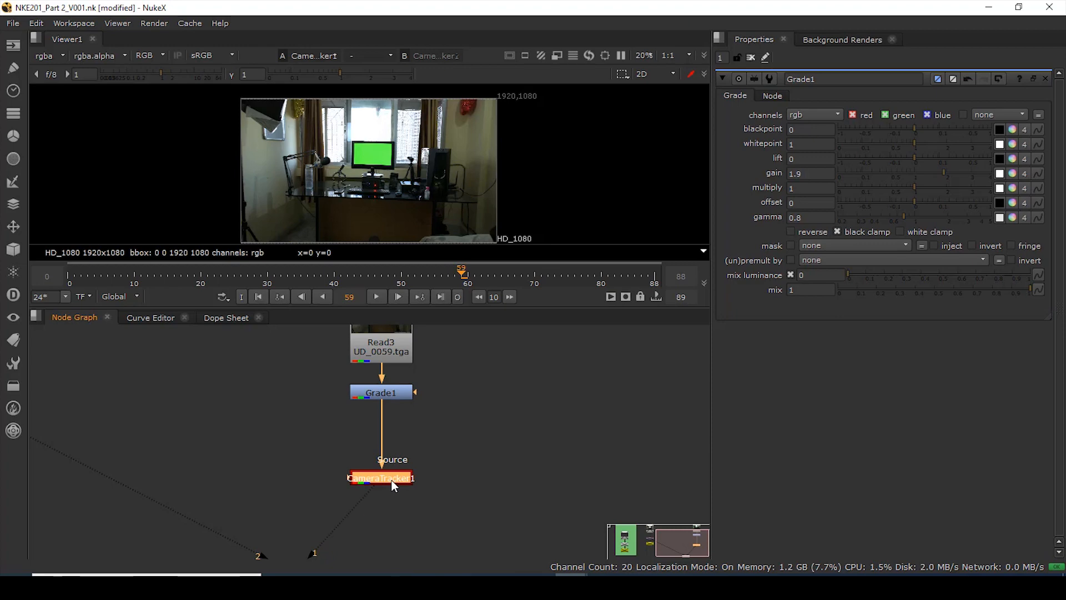
{"action": "double_click", "coordinate": [393, 486]}
{"action": "scroll", "coordinate": [397, 147], "scroll_direction": "up", "scroll_amount": 3}
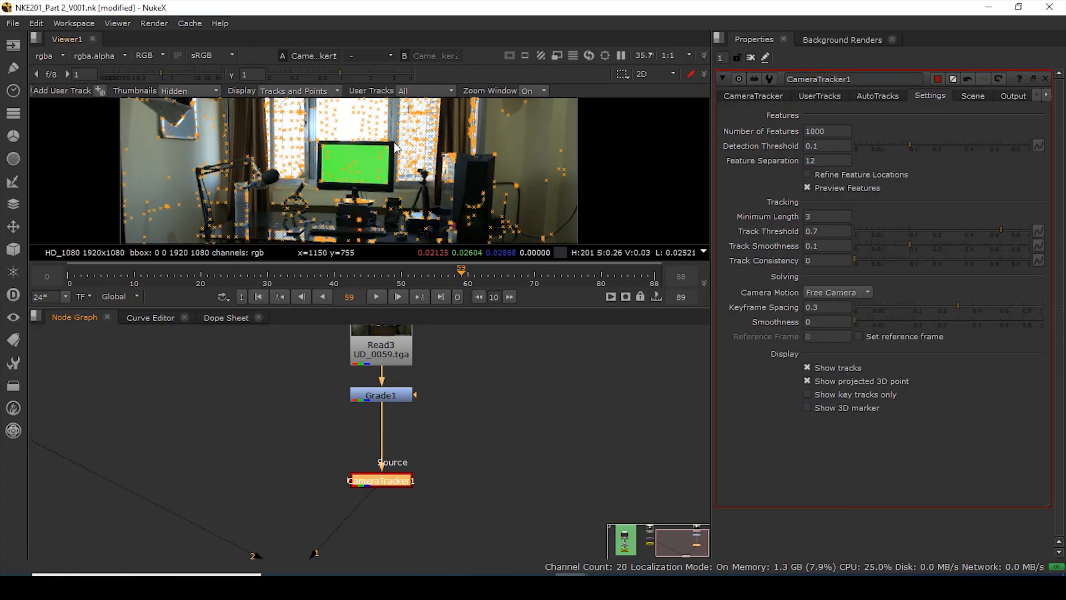
{"action": "scroll", "coordinate": [398, 147], "scroll_direction": "down", "scroll_amount": 1}
- Toggle the Grade node off and on to compare the previewed tracking features, ending with it disabled
{"action": "left_click", "coordinate": [389, 396]}
{"action": "key", "text": "d"}
{"action": "key", "text": "d"}
{"action": "key", "text": "d"}
{"action": "key", "text": "d"}
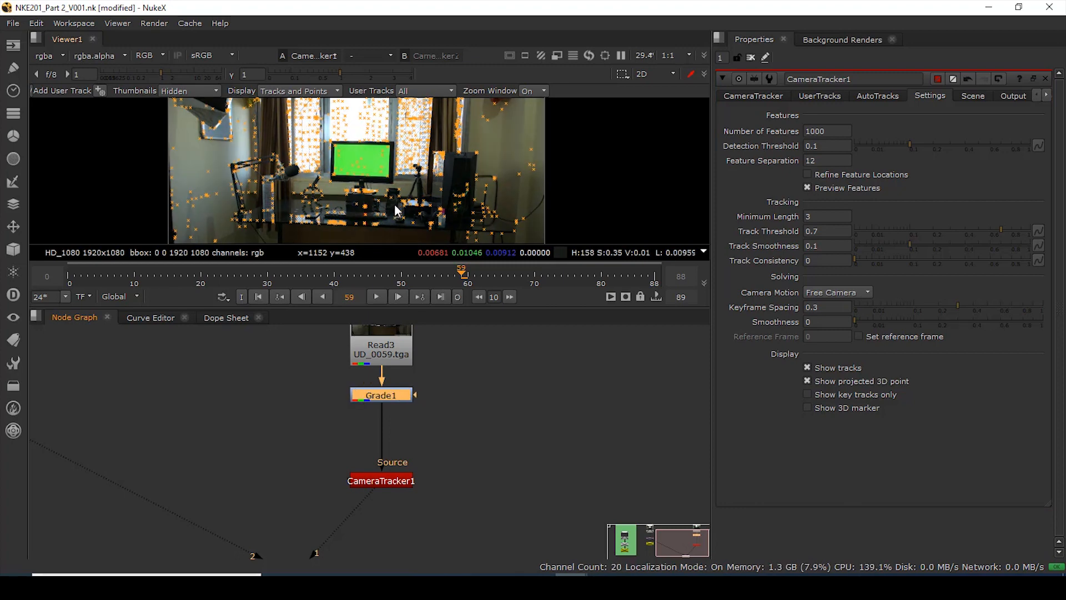
{"action": "key", "text": "d"}
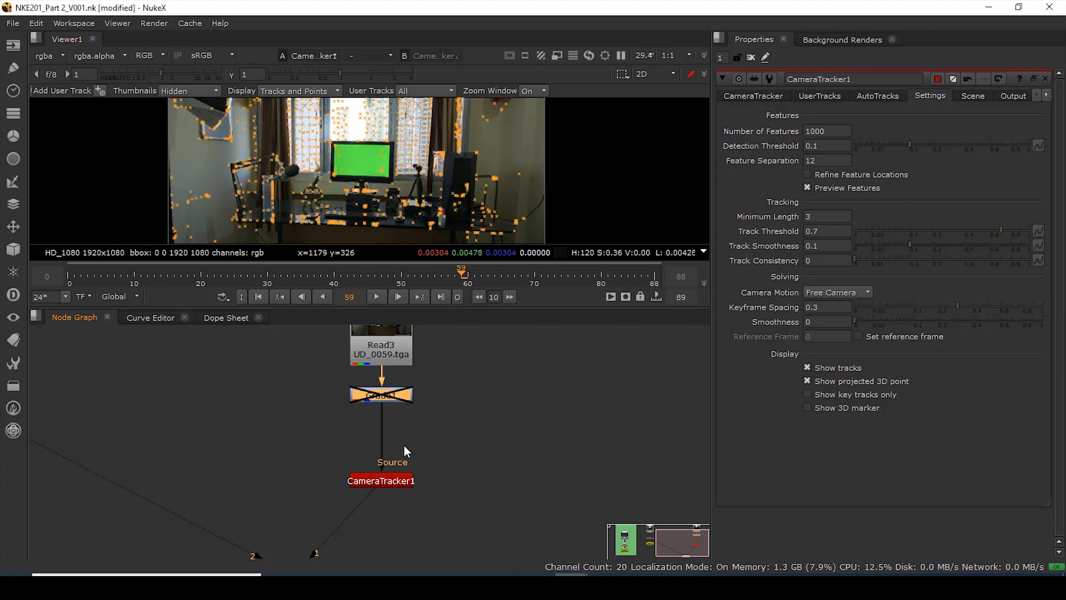
- Set the CameraTracker's Feature Separation to 10, keeping the whole plate in view
{"action": "scroll", "coordinate": [388, 200], "scroll_direction": "down", "scroll_amount": 3}
{"action": "middle_click_drag", "start_coordinate": [381, 186], "coordinate": [381, 178]}
{"action": "middle_click_drag", "start_coordinate": [342, 219], "coordinate": [352, 237]}
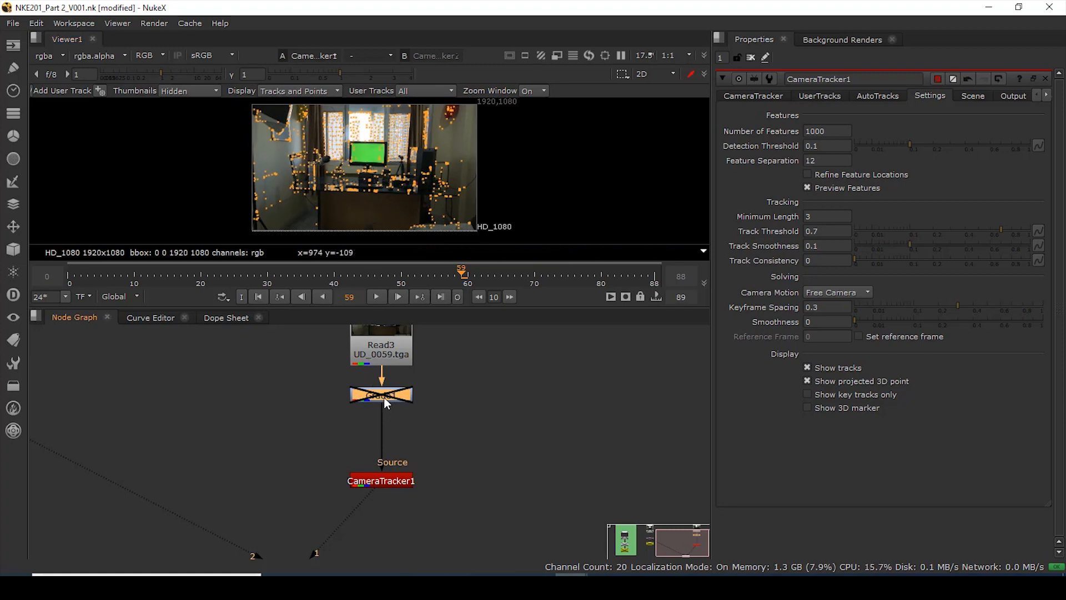
{"action": "left_click", "coordinate": [384, 481]}
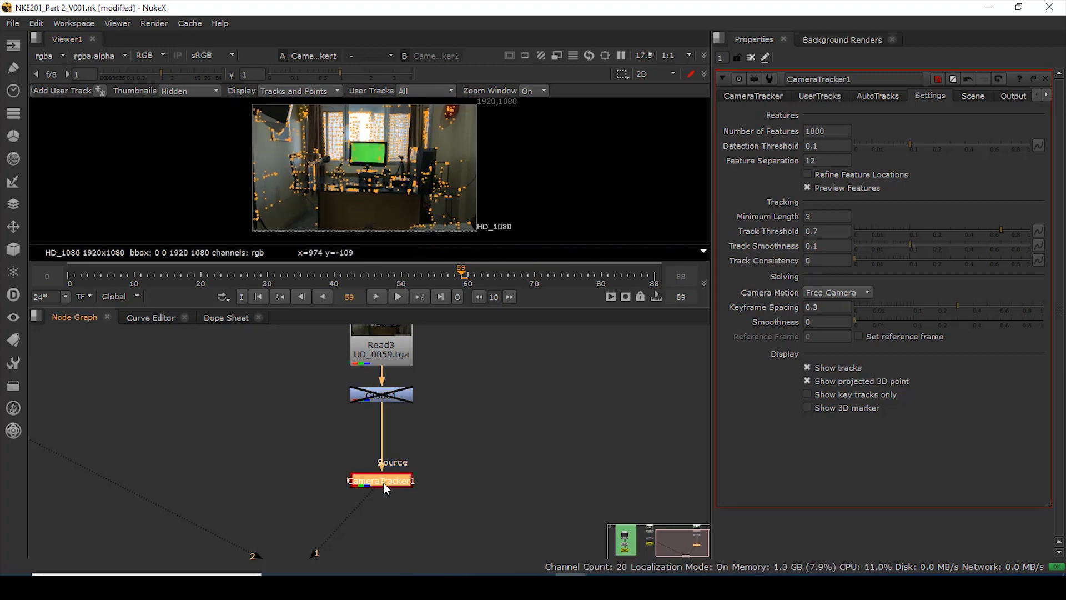
{"action": "left_click", "coordinate": [838, 162]}
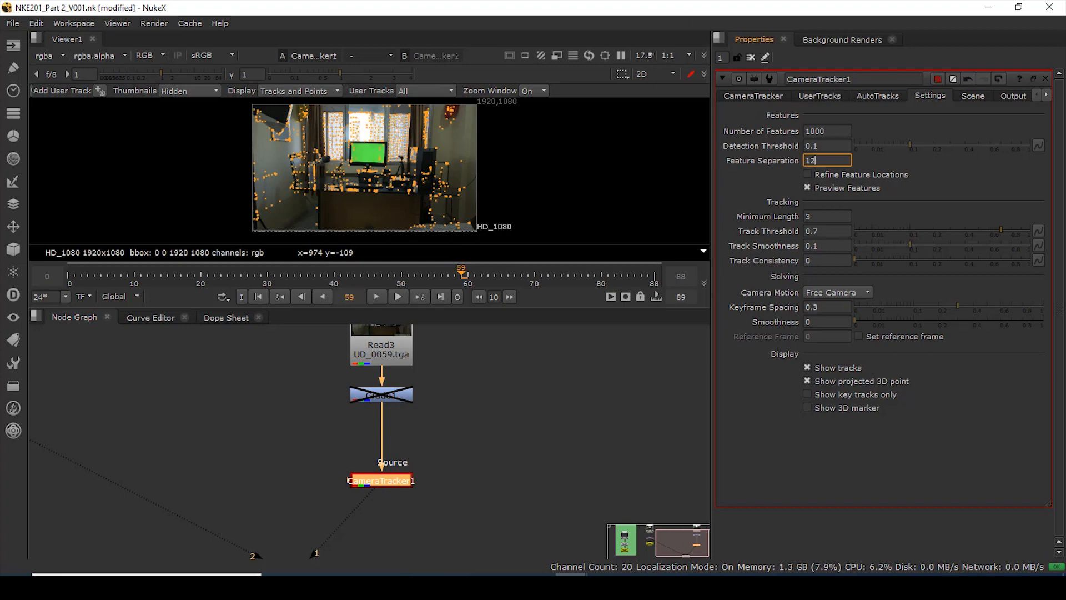
{"action": "type", "text": "0"}
{"action": "key", "text": "Return"}
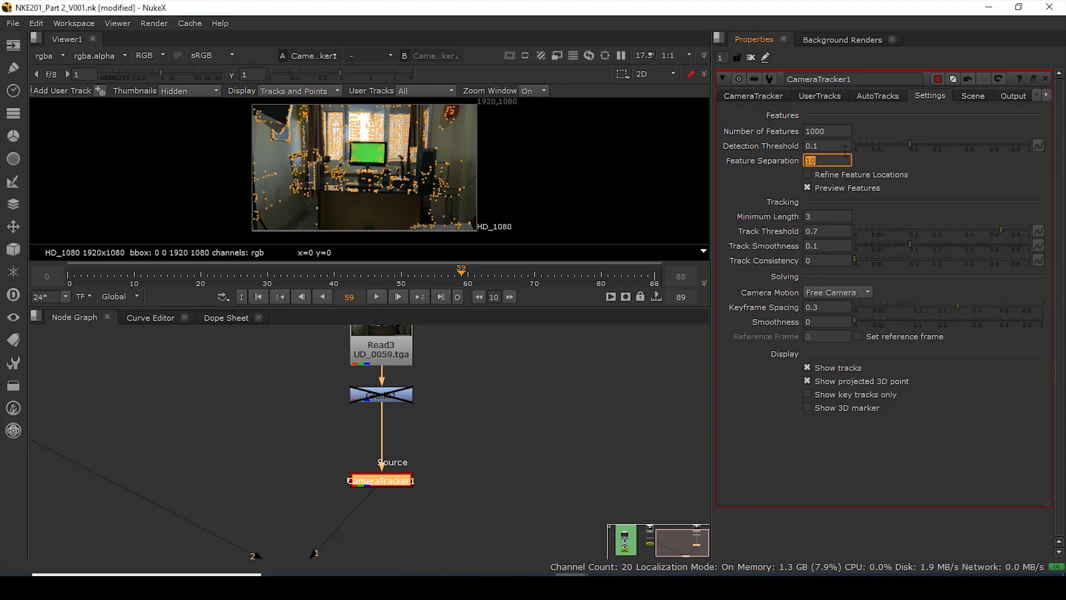
- Turn off Preview Features for the CameraTracker and look closely at the objects on the desk in the plate
{"action": "left_click", "coordinate": [758, 95]}
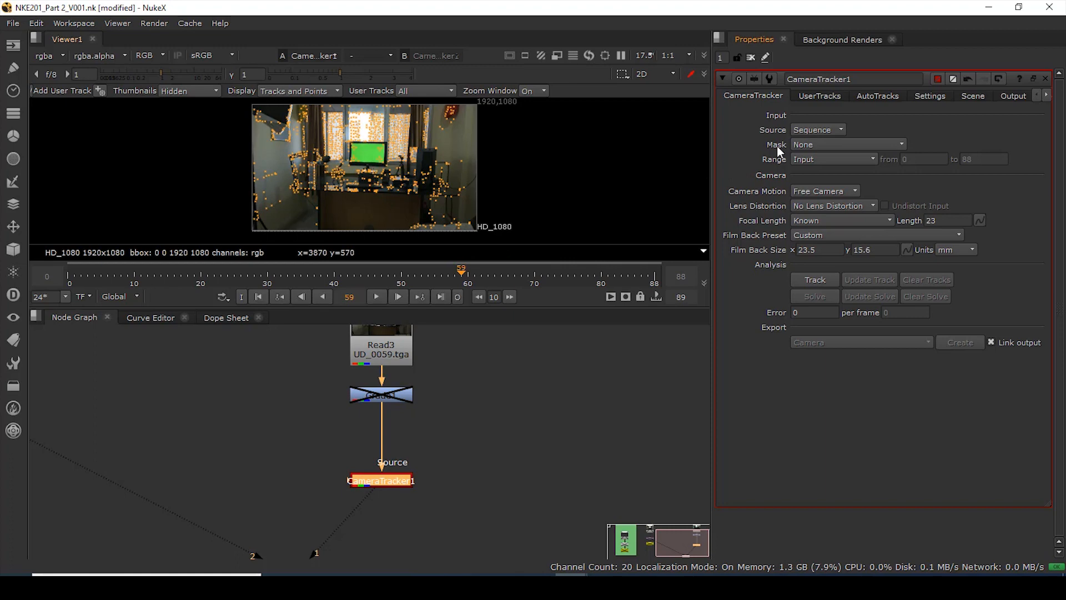
{"action": "left_click", "coordinate": [817, 99]}
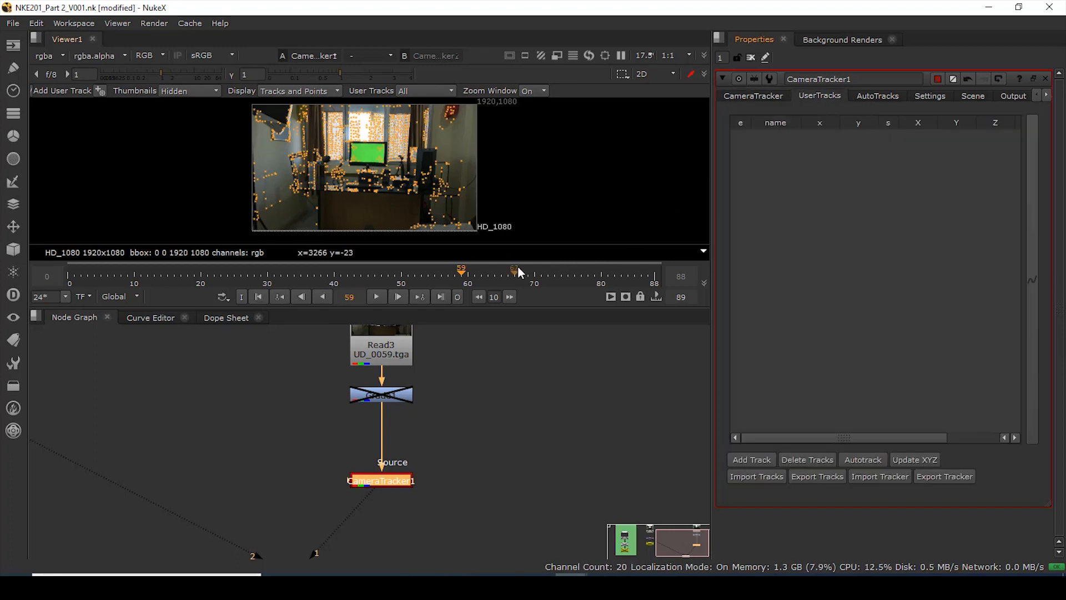
{"action": "left_click", "coordinate": [878, 99]}
{"action": "left_click", "coordinate": [930, 95]}
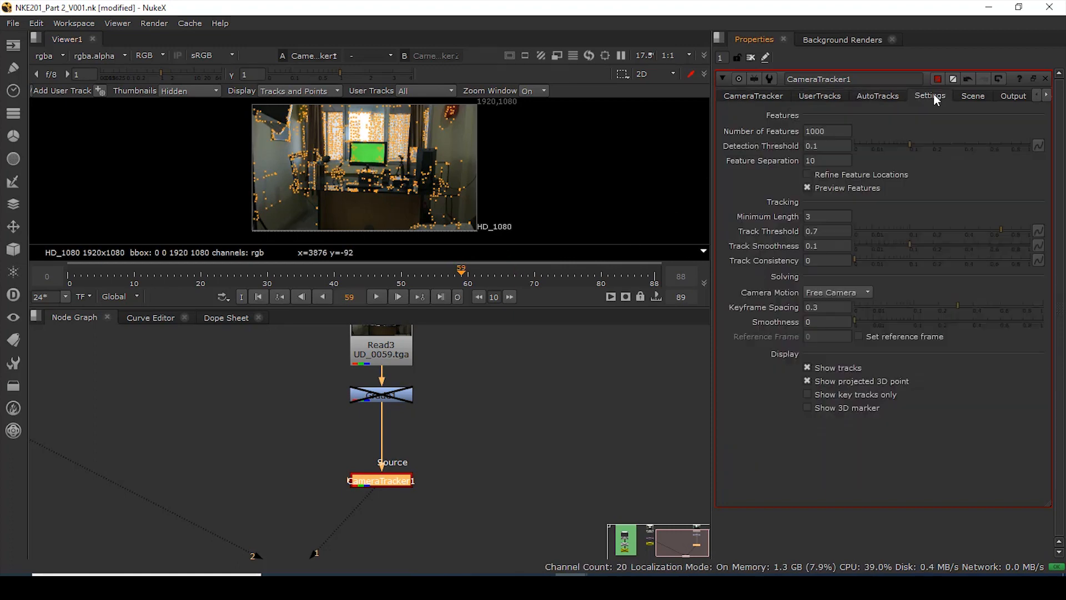
{"action": "scroll", "coordinate": [368, 176], "scroll_direction": "up", "scroll_amount": 4}
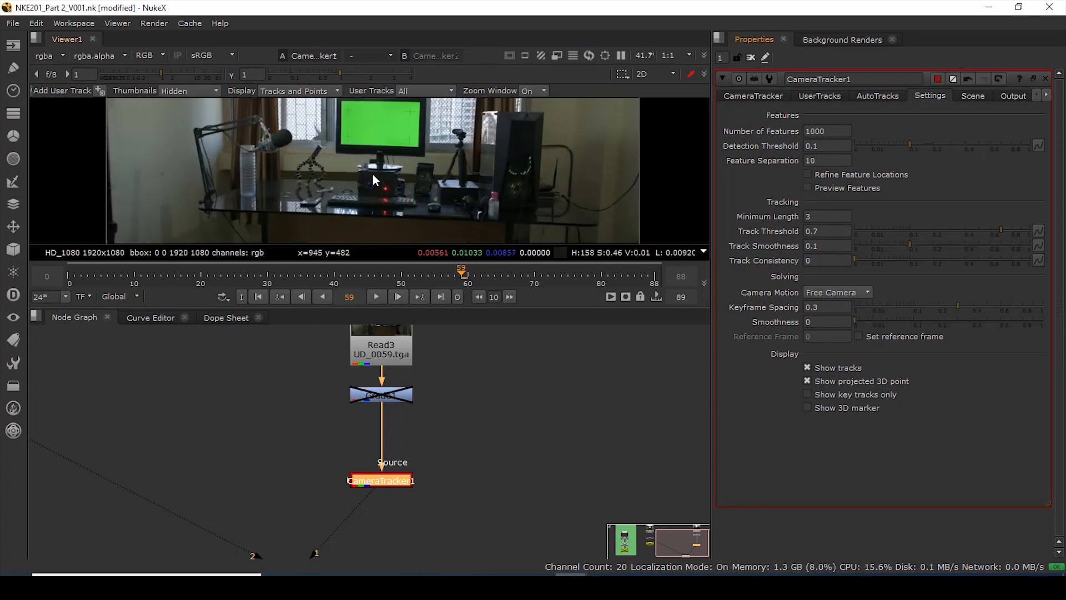
{"action": "scroll", "coordinate": [368, 175], "scroll_direction": "up", "scroll_amount": 5}
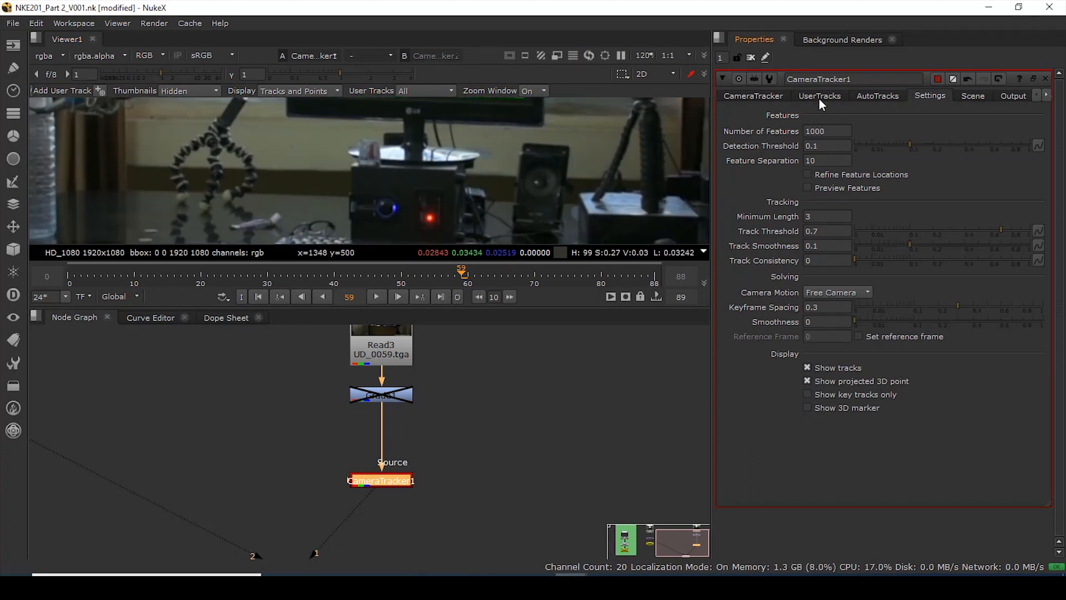
- Go to frame 0, frame the desk area below the monitor and add a first user track
{"action": "left_click", "coordinate": [820, 98]}
{"action": "left_click", "coordinate": [280, 297]}
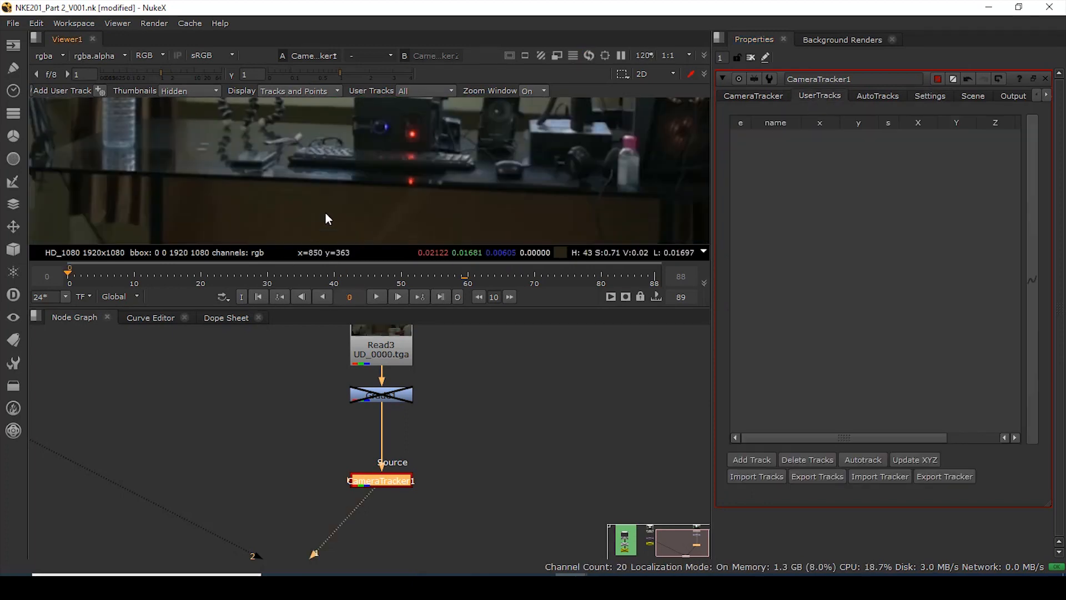
{"action": "key", "text": "space"}
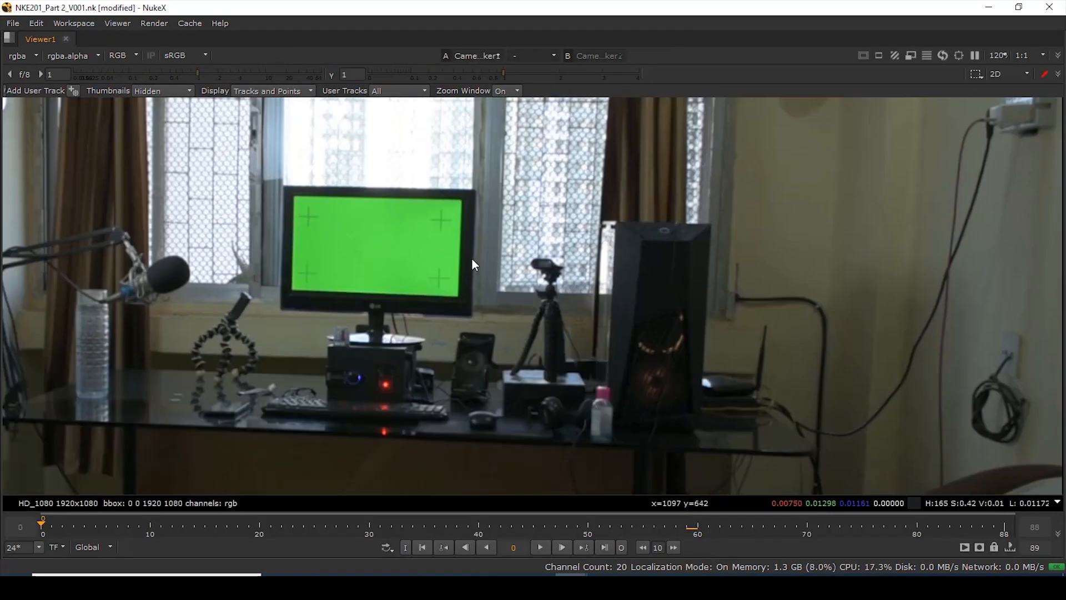
{"action": "key", "text": "space"}
{"action": "middle_click_drag", "start_coordinate": [411, 171], "coordinate": [435, 205]}
{"action": "middle_click_drag", "start_coordinate": [440, 142], "coordinate": [401, 159]}
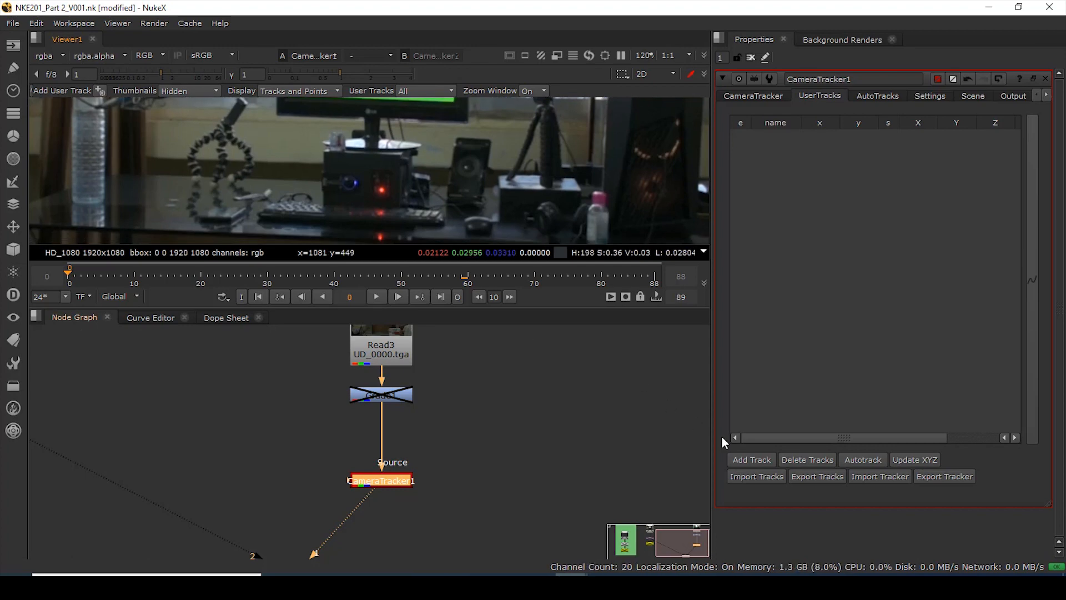
{"action": "left_click", "coordinate": [752, 462]}
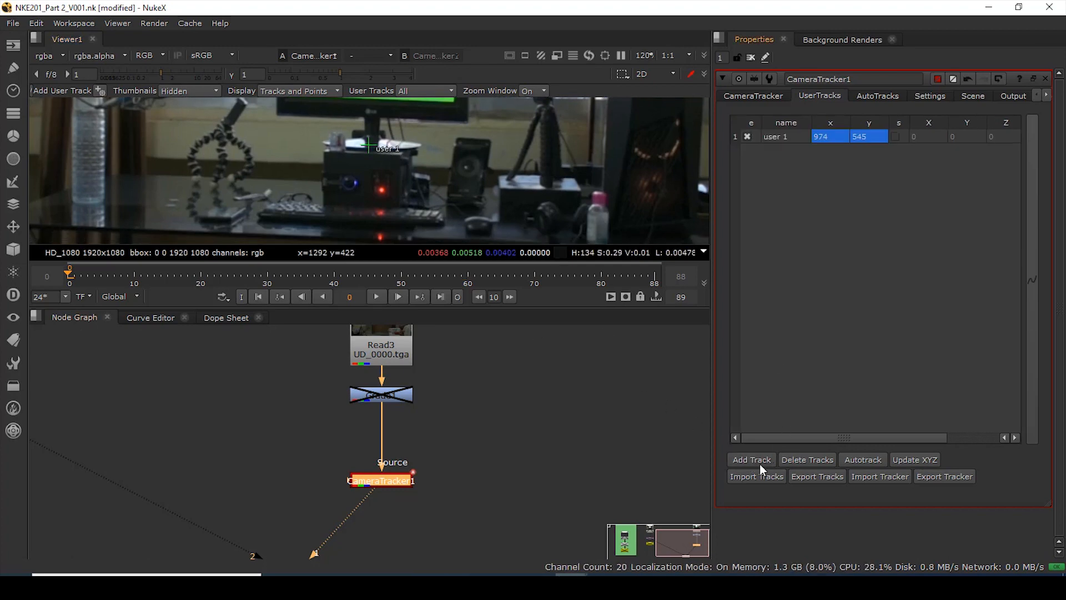
- Place the first user track precisely on the red light of the box below the monitor
{"action": "scroll", "coordinate": [355, 154], "scroll_direction": "up", "scroll_amount": 1}
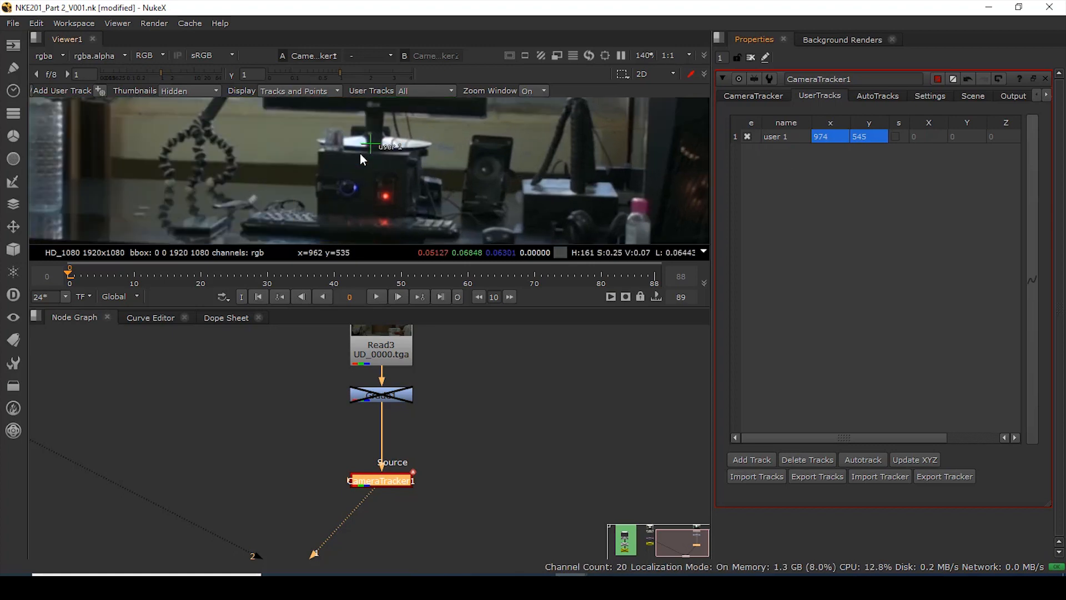
{"action": "left_click", "coordinate": [372, 148]}
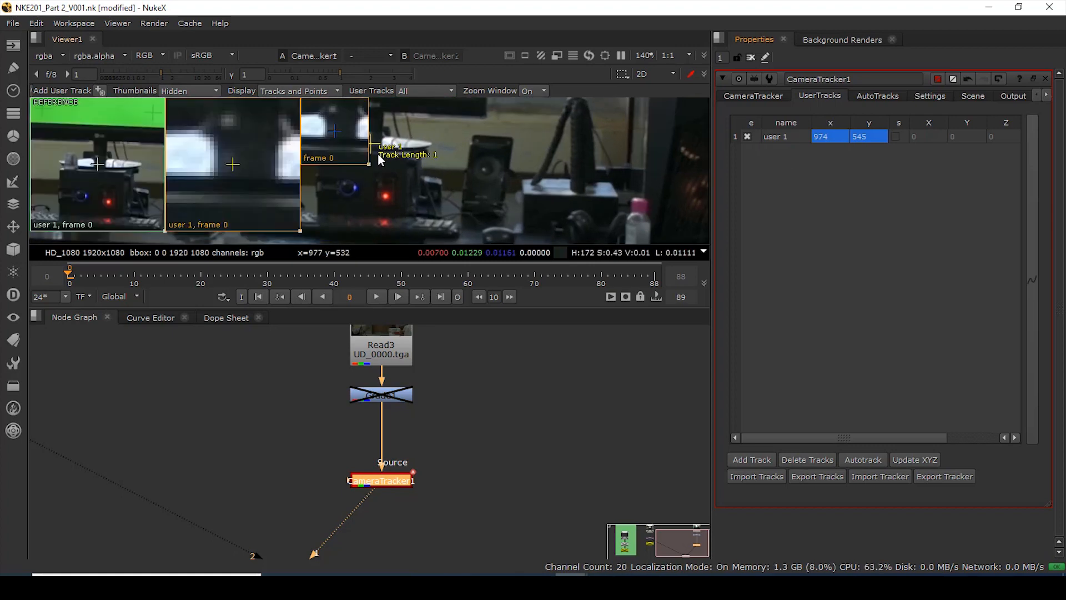
{"action": "left_click_drag", "start_coordinate": [375, 143], "coordinate": [394, 202]}
{"action": "scroll", "coordinate": [387, 213], "scroll_direction": "up", "scroll_amount": 1}
{"action": "scroll", "coordinate": [387, 201], "scroll_direction": "up", "scroll_amount": 5}
{"action": "left_click_drag", "start_coordinate": [105, 202], "coordinate": [111, 196]}
{"action": "left_click_drag", "start_coordinate": [230, 209], "coordinate": [222, 205]}
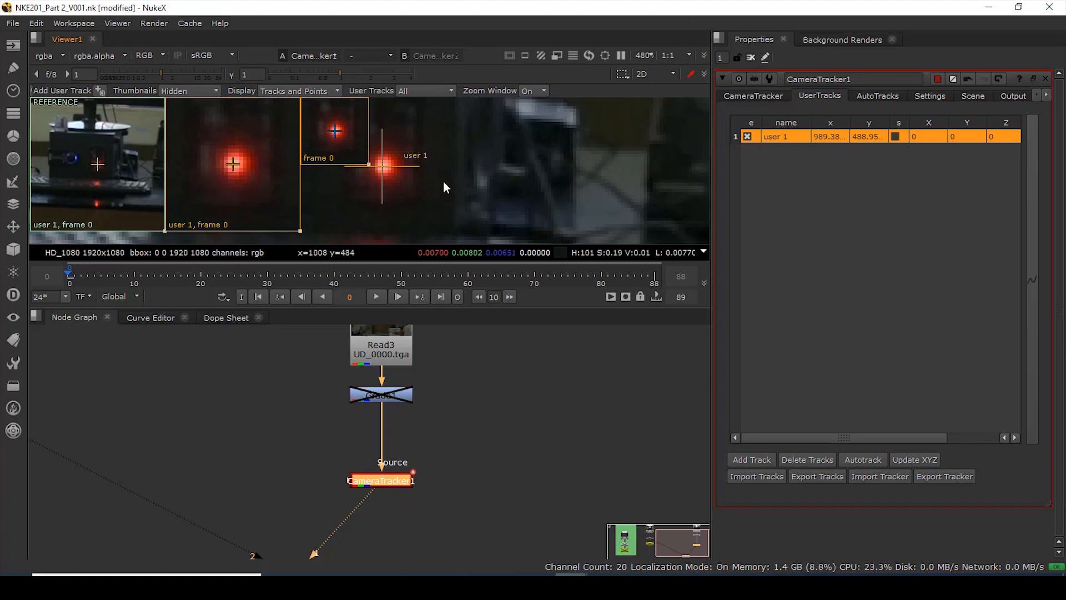
- Autotrack the red-light user track through the sequence, keeping the plate visible while it processes
{"action": "left_click", "coordinate": [863, 458]}
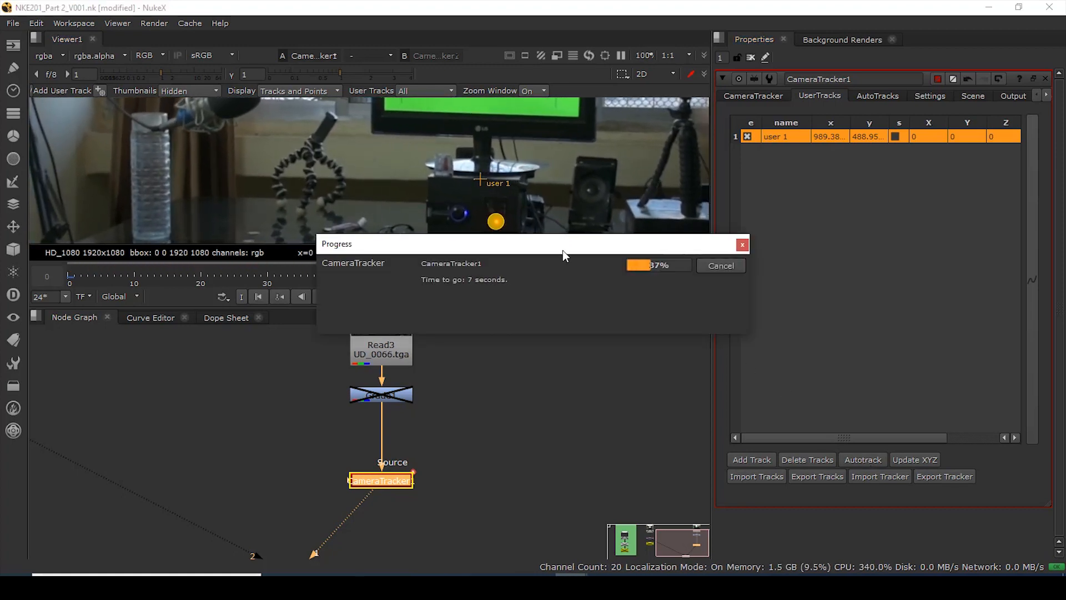
{"action": "left_click_drag", "start_coordinate": [562, 250], "coordinate": [513, 354]}
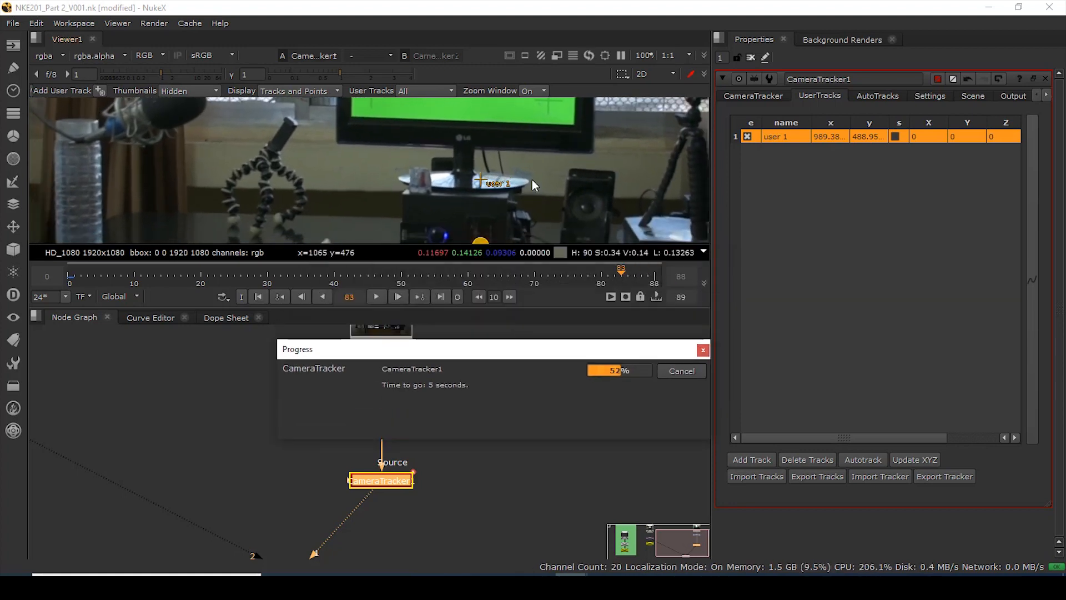
{"action": "scroll", "coordinate": [531, 180], "scroll_direction": "down", "scroll_amount": 1}
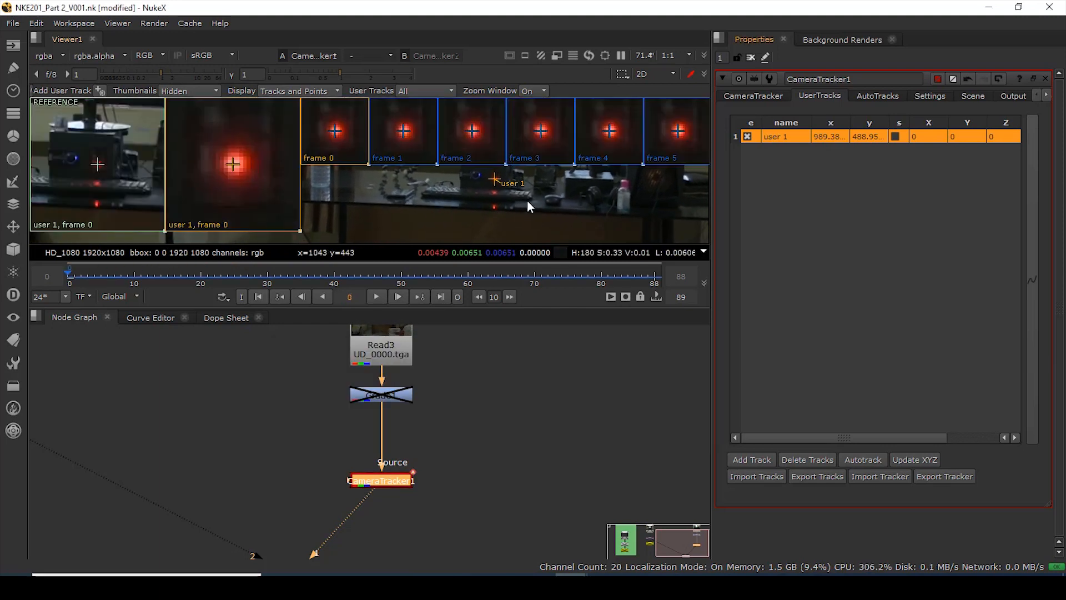
{"action": "scroll", "coordinate": [543, 195], "scroll_direction": "down", "scroll_amount": 2}
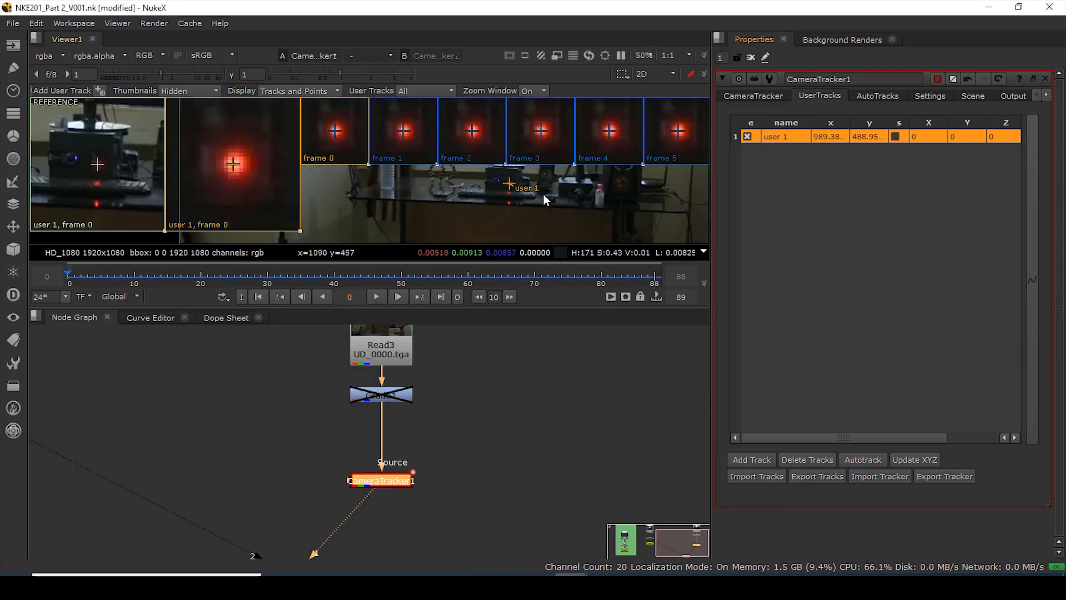
- Disable the red-light user track, add a second user track and enlarge the viewer area
{"action": "left_click", "coordinate": [748, 137]}
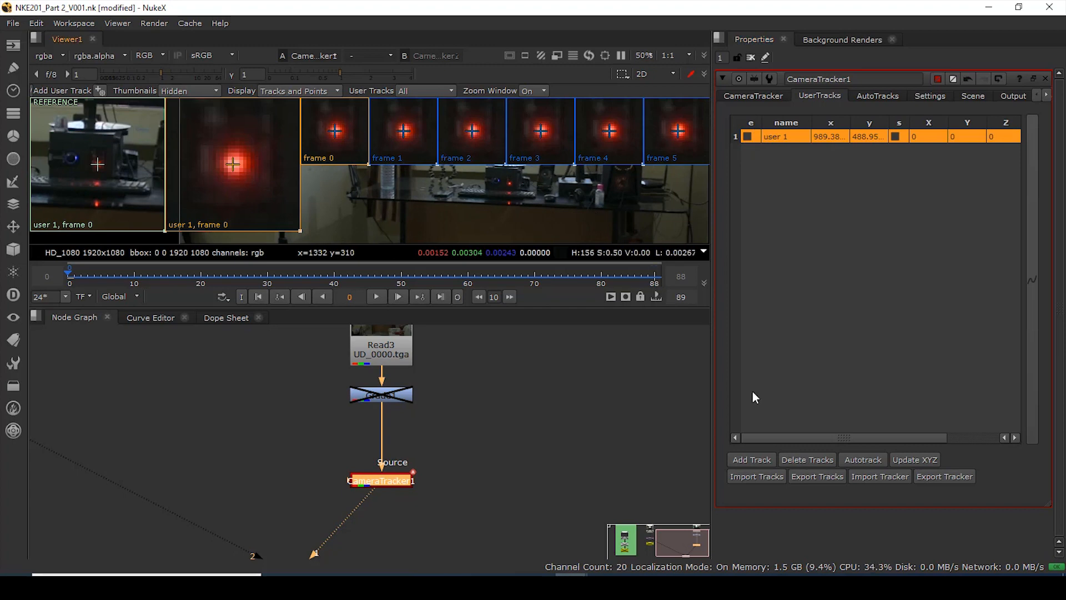
{"action": "left_click", "coordinate": [767, 461]}
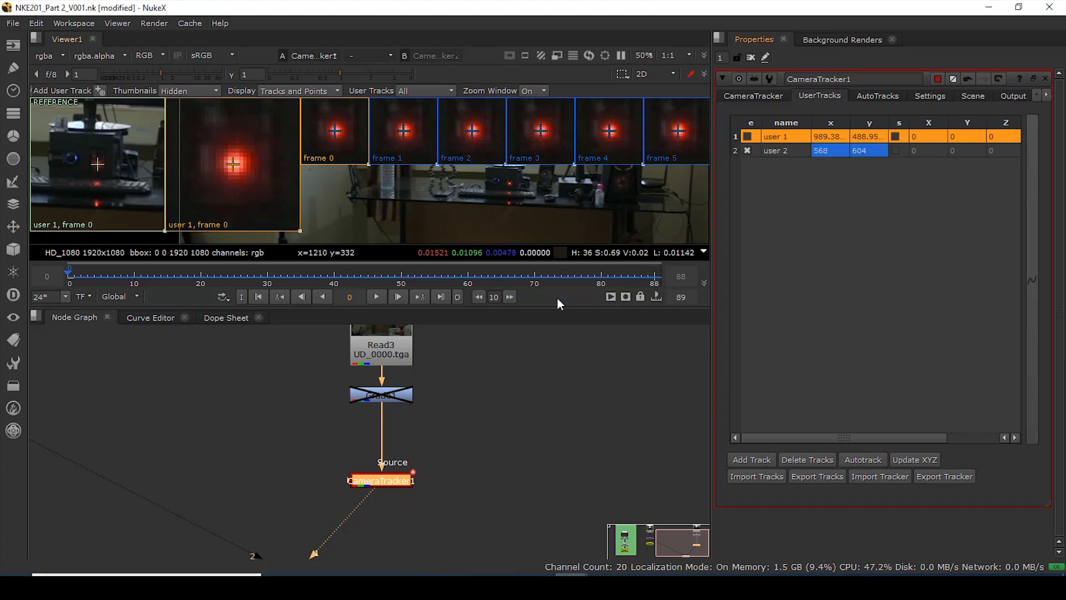
{"action": "left_click_drag", "start_coordinate": [505, 311], "coordinate": [508, 480]}
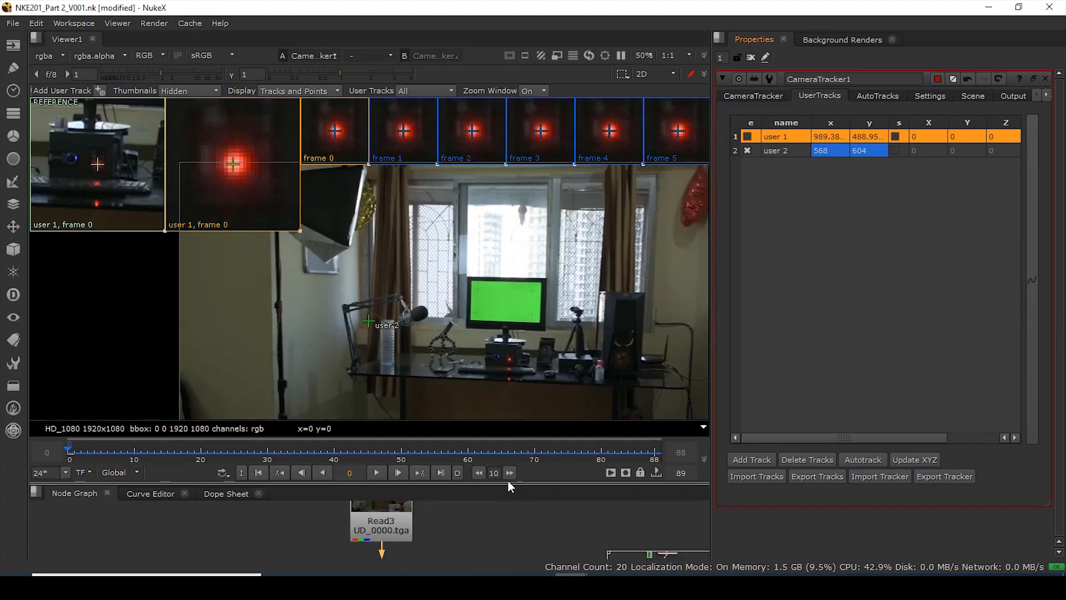
- Place the second user track on the green screen's upper-left corner and autotrack it
{"action": "left_click", "coordinate": [777, 151]}
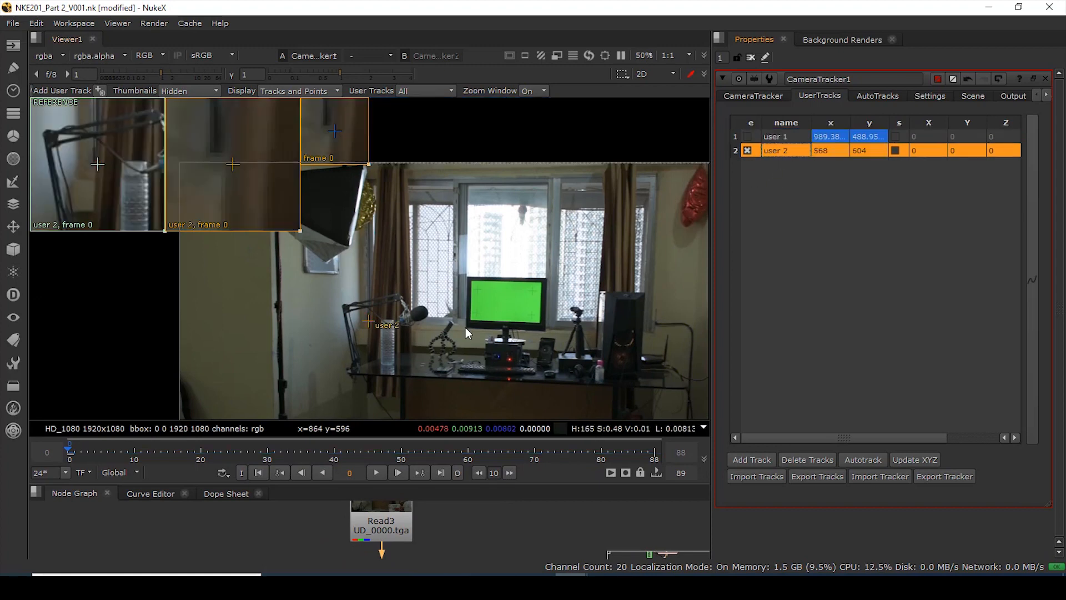
{"action": "scroll", "coordinate": [367, 337], "scroll_direction": "up", "scroll_amount": 3}
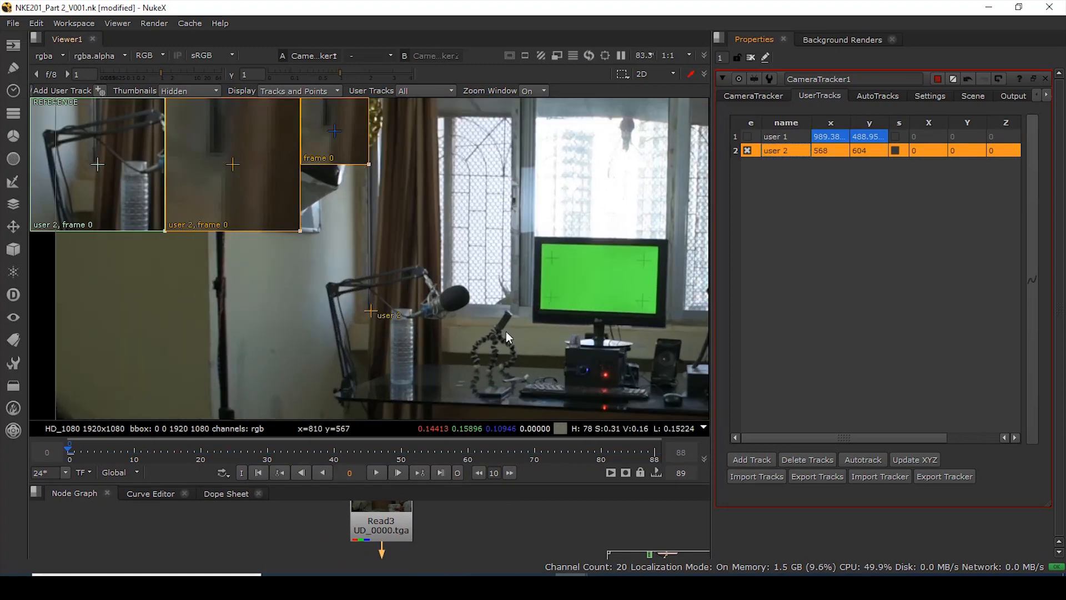
{"action": "middle_click_drag", "start_coordinate": [496, 327], "coordinate": [358, 338]}
{"action": "left_click_drag", "start_coordinate": [247, 294], "coordinate": [421, 245]}
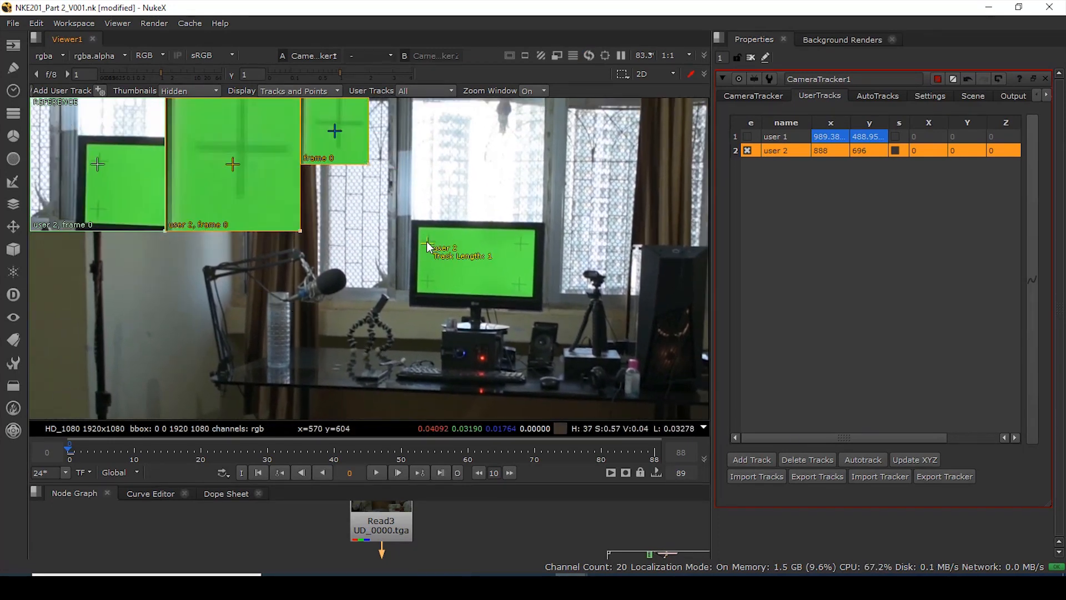
{"action": "scroll", "coordinate": [488, 328], "scroll_direction": "up", "scroll_amount": 5}
{"action": "scroll", "coordinate": [532, 253], "scroll_direction": "down", "scroll_amount": 3}
{"action": "left_click", "coordinate": [859, 460]}
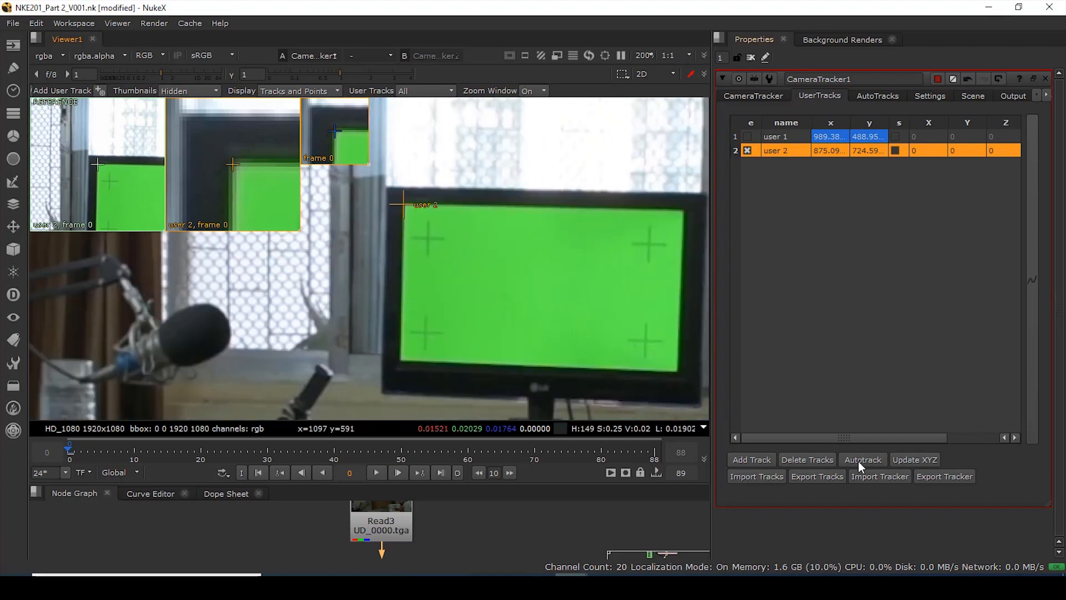
- With the second user track disabled, add a third on the green screen's upper-right corner and autotrack it
{"action": "left_click", "coordinate": [748, 150]}
{"action": "left_click", "coordinate": [431, 248], "text": "ctrl+alt"}
{"action": "scroll", "coordinate": [431, 248], "scroll_direction": "up", "scroll_amount": 6}
{"action": "left_click_drag", "start_coordinate": [451, 277], "coordinate": [509, 267]}
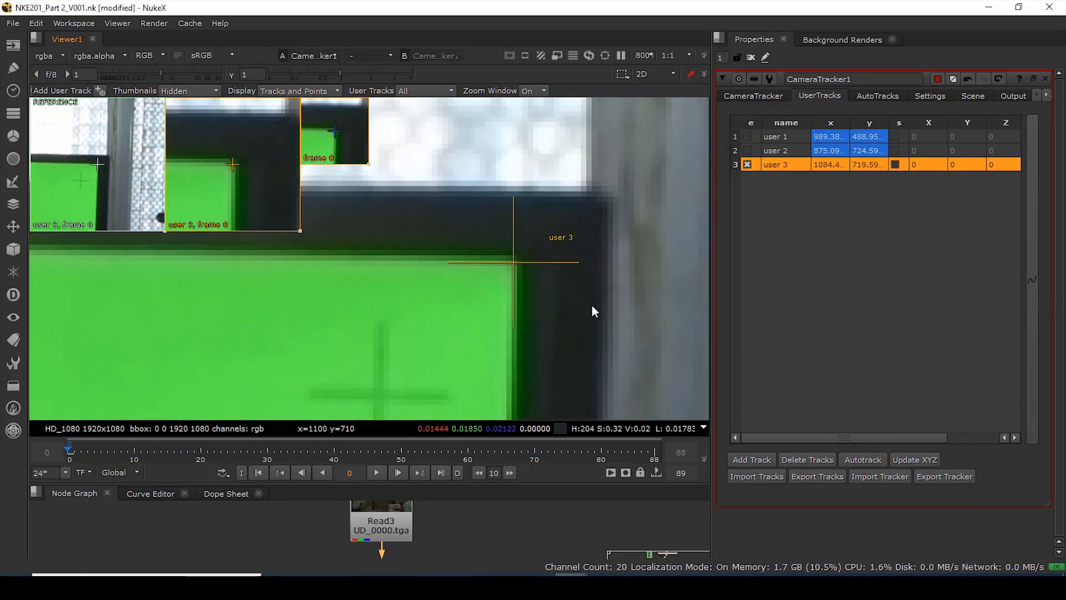
{"action": "scroll", "coordinate": [536, 247], "scroll_direction": "down", "scroll_amount": 9}
{"action": "left_click", "coordinate": [860, 462]}
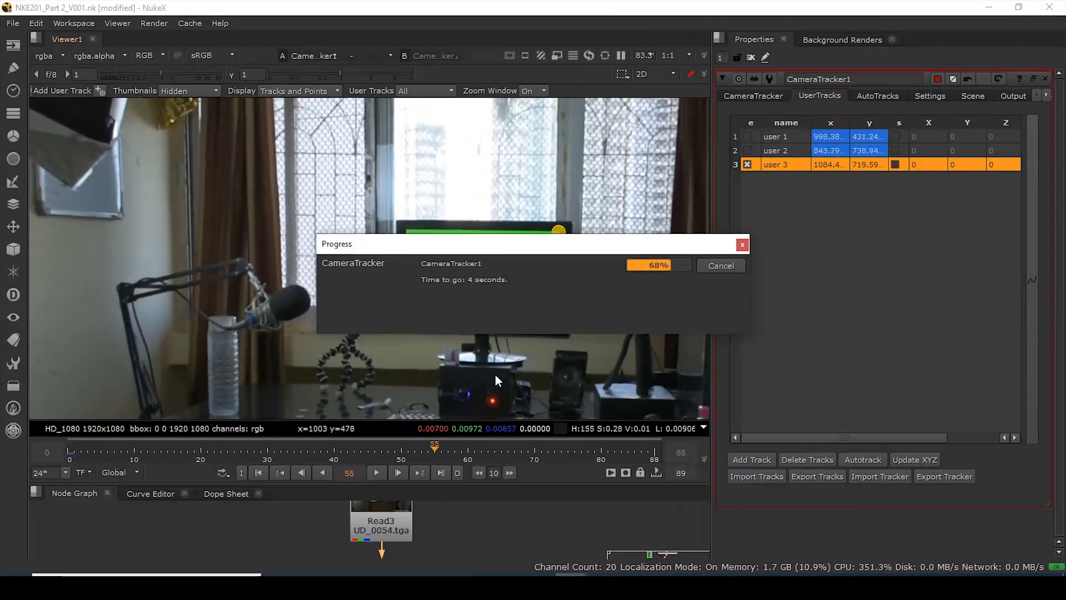
- Disable the third user track and place a fourth one on the green screen's lower-right corner
{"action": "left_click", "coordinate": [747, 164]}
{"action": "left_click", "coordinate": [751, 459]}
{"action": "left_click_drag", "start_coordinate": [369, 234], "coordinate": [538, 307]}
{"action": "scroll", "coordinate": [538, 309], "scroll_direction": "up", "scroll_amount": 8}
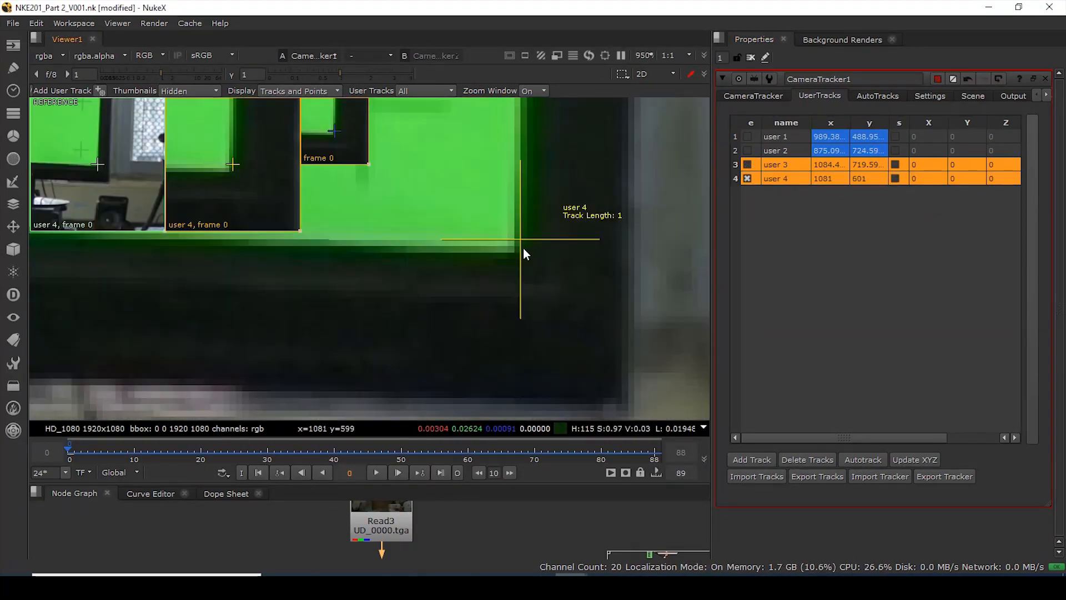
{"action": "left_click_drag", "start_coordinate": [519, 238], "coordinate": [512, 244]}
- Autotrack only the user track on the green screen's lower-right corner
{"action": "scroll", "coordinate": [451, 334], "scroll_direction": "down", "scroll_amount": 8}
{"action": "left_click", "coordinate": [775, 179]}
{"action": "left_click", "coordinate": [862, 460]}
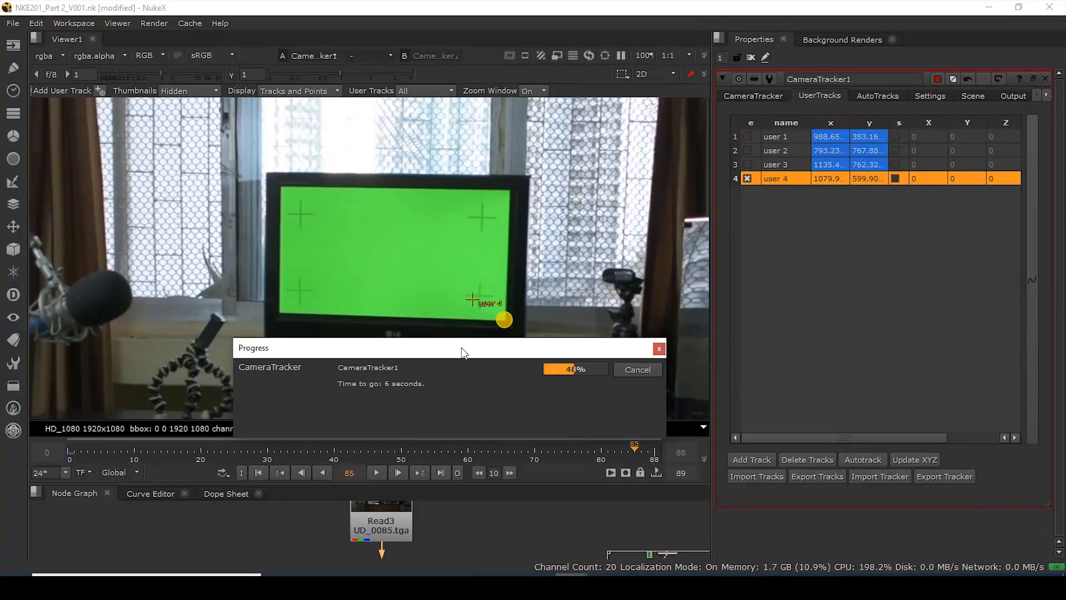
- Disable the fourth user track and place a fifth one on the green screen's lower-left corner
{"action": "left_click", "coordinate": [751, 460]}
{"action": "left_click", "coordinate": [747, 179]}
{"action": "mouse_move", "coordinate": [369, 234]}
{"action": "left_mouse_down"}
{"action": "mouse_move", "coordinate": [335, 294]}
{"action": "mouse_move", "coordinate": [305, 294]}
{"action": "left_mouse_up"}
{"action": "scroll", "coordinate": [335, 295], "scroll_direction": "up", "scroll_amount": 8}
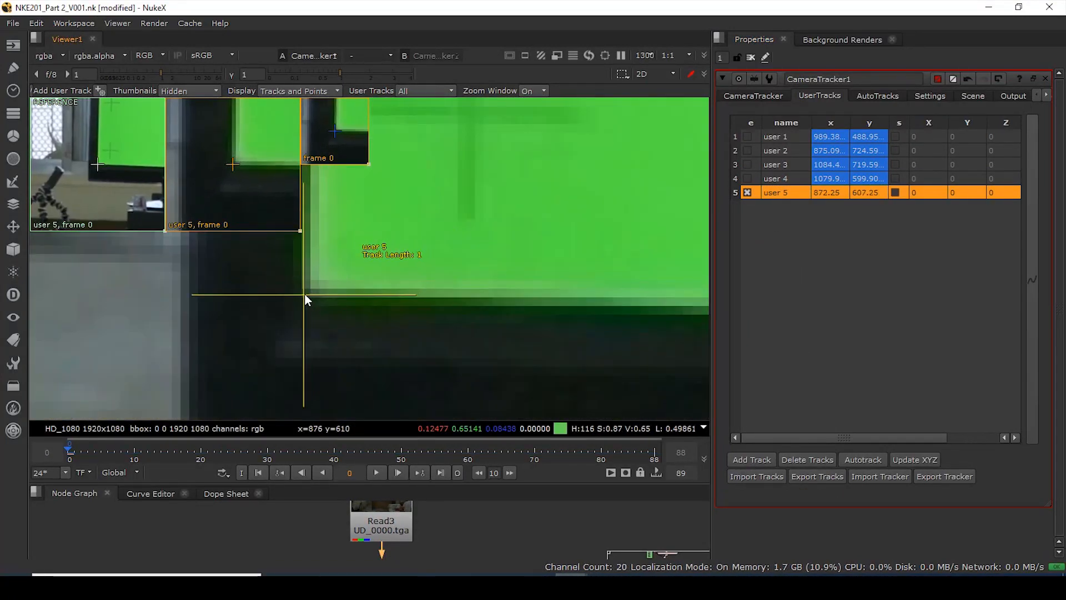
- Autotrack the user track on the green screen's lower-left corner, with the whole monitor in view
{"action": "left_click", "coordinate": [862, 460]}
{"action": "scroll", "coordinate": [471, 204], "scroll_direction": "down", "scroll_amount": 8}
{"action": "left_click_drag", "start_coordinate": [489, 253], "coordinate": [417, 321]}
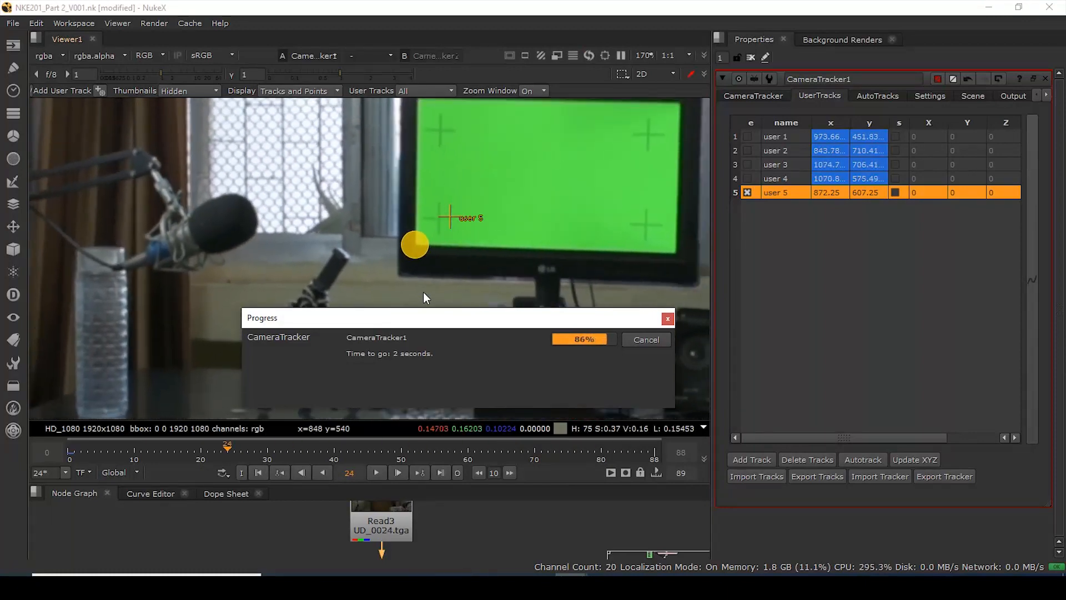
{"action": "scroll", "coordinate": [462, 305], "scroll_direction": "down", "scroll_amount": 4}
{"action": "middle_click_drag", "start_coordinate": [621, 277], "coordinate": [545, 353]}
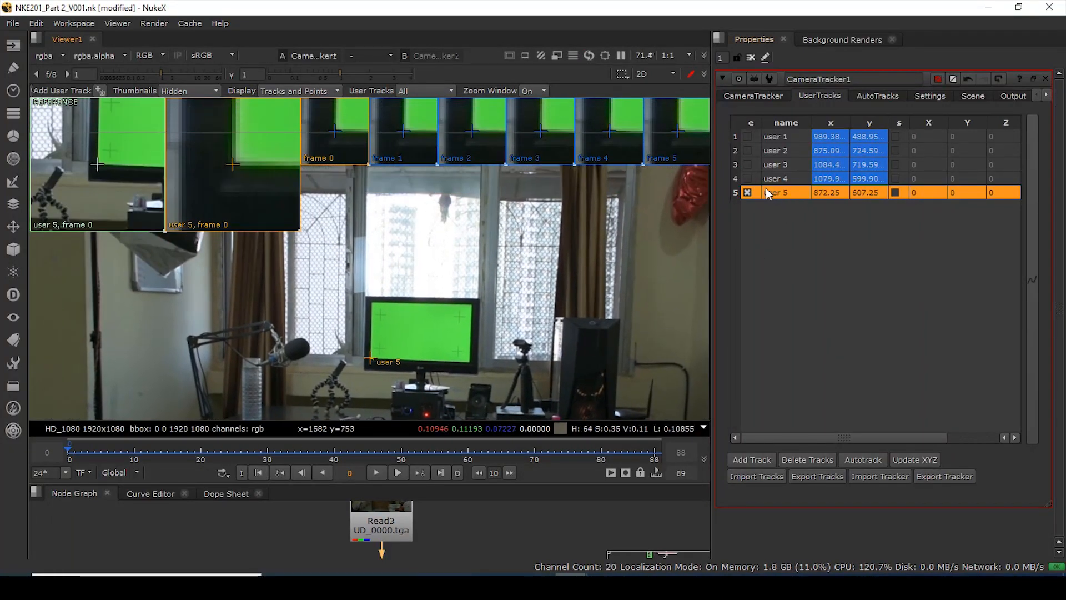
- Re-enable the first four user tracks so that all five are active, and check their selection
{"action": "left_click", "coordinate": [748, 178]}
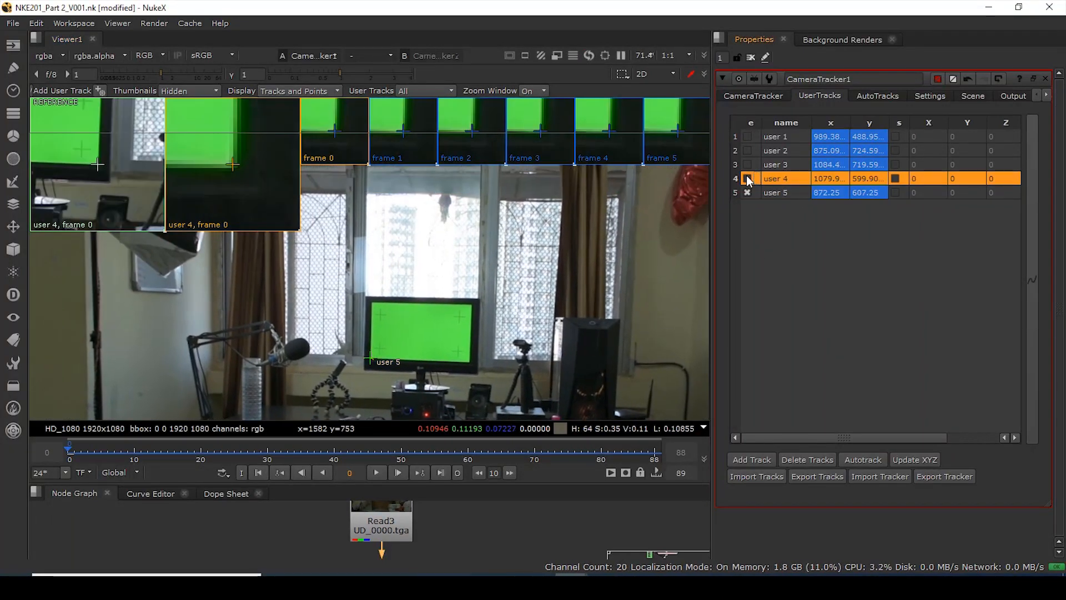
{"action": "left_click", "coordinate": [748, 165]}
{"action": "left_click", "coordinate": [748, 150]}
{"action": "left_click", "coordinate": [748, 137]}
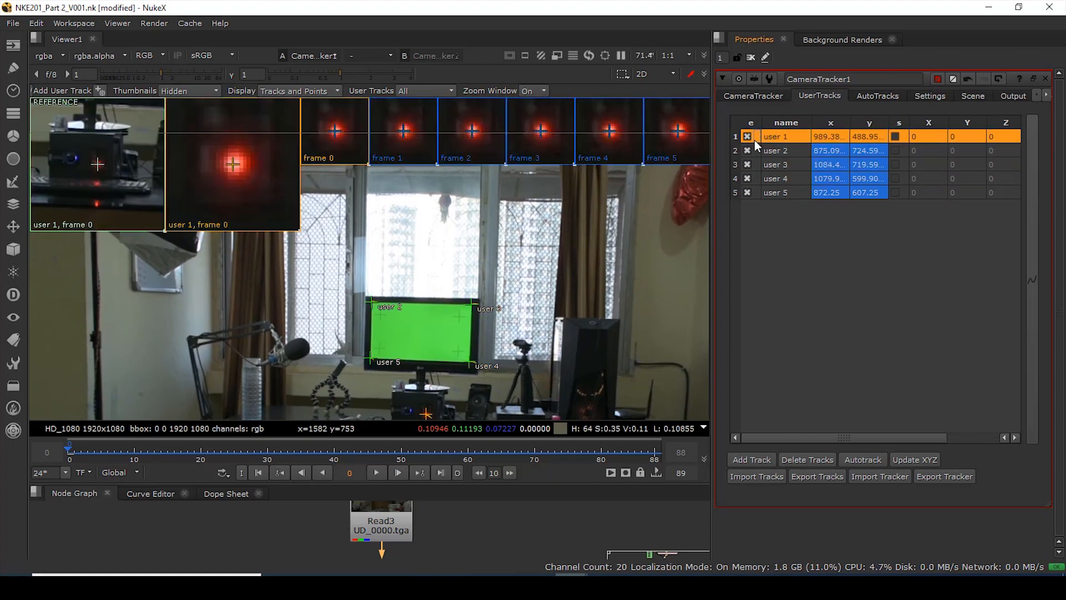
{"action": "left_click", "coordinate": [787, 192], "text": "shift"}
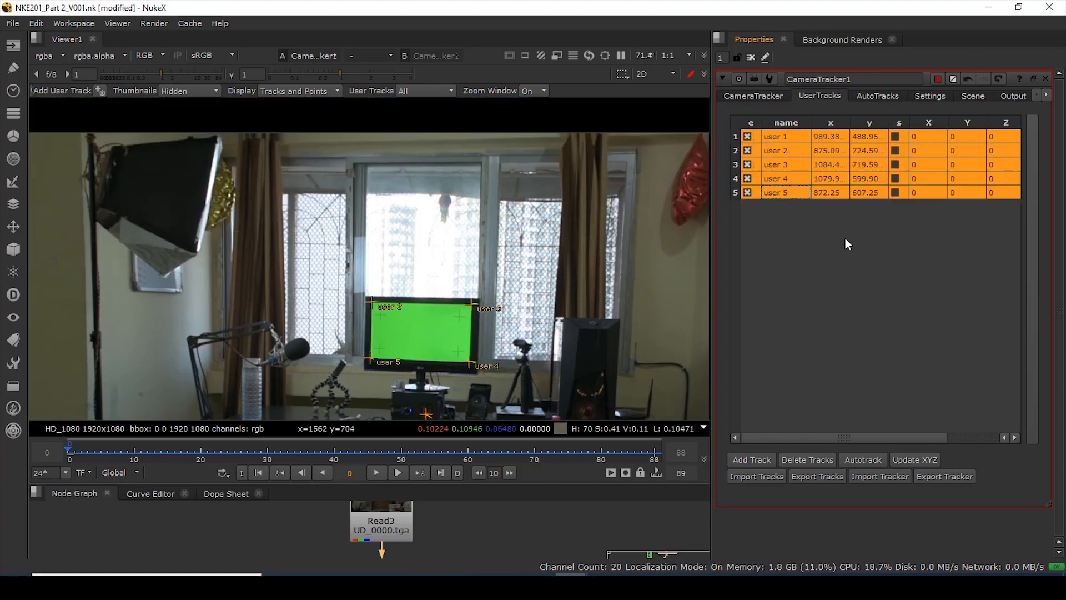
{"action": "scroll", "coordinate": [485, 262], "scroll_direction": "down", "scroll_amount": 2}
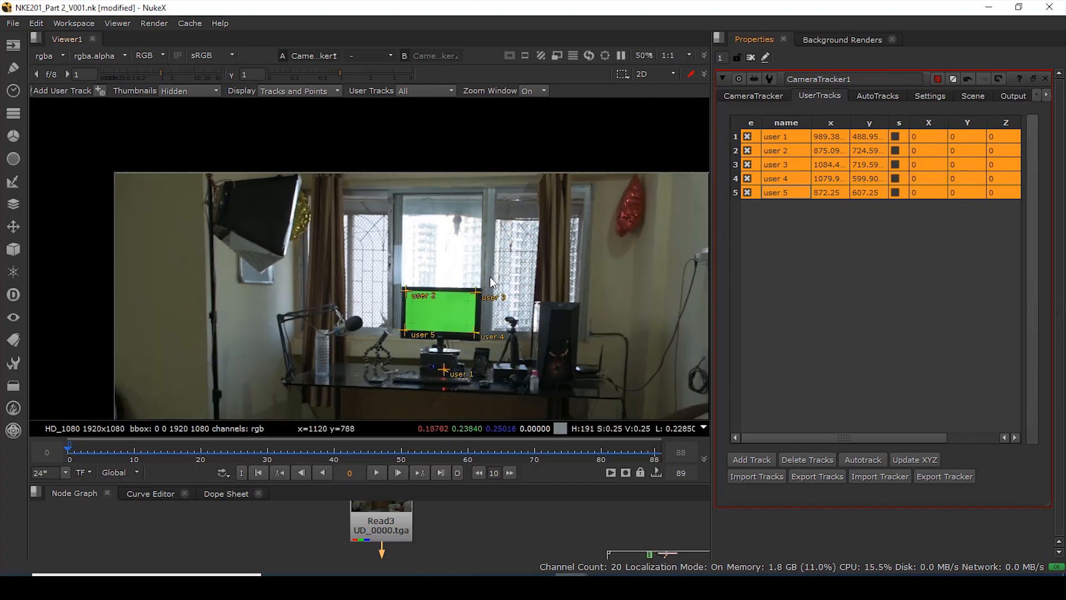
{"action": "left_click", "coordinate": [785, 192]}
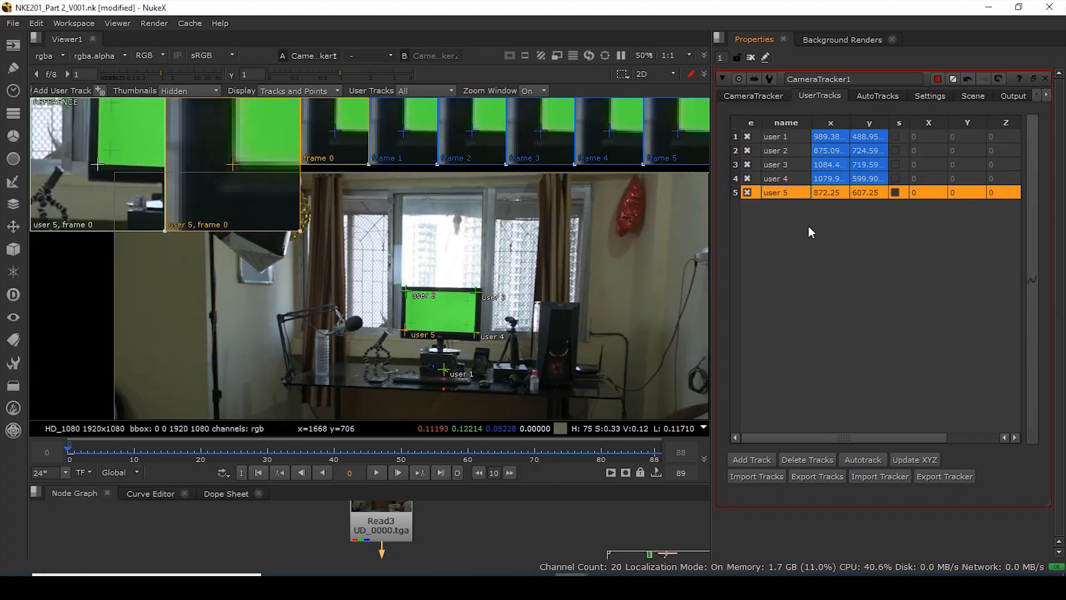
{"action": "left_click", "coordinate": [809, 229]}
{"action": "scroll", "coordinate": [608, 362], "scroll_direction": "up", "scroll_amount": 3}
{"action": "scroll", "coordinate": [541, 239], "scroll_direction": "down", "scroll_amount": 2}
{"action": "scroll", "coordinate": [549, 267], "scroll_direction": "up", "scroll_amount": 5}
{"action": "scroll", "coordinate": [520, 282], "scroll_direction": "down", "scroll_amount": 5}
{"action": "scroll", "coordinate": [520, 287], "scroll_direction": "up", "scroll_amount": 7}
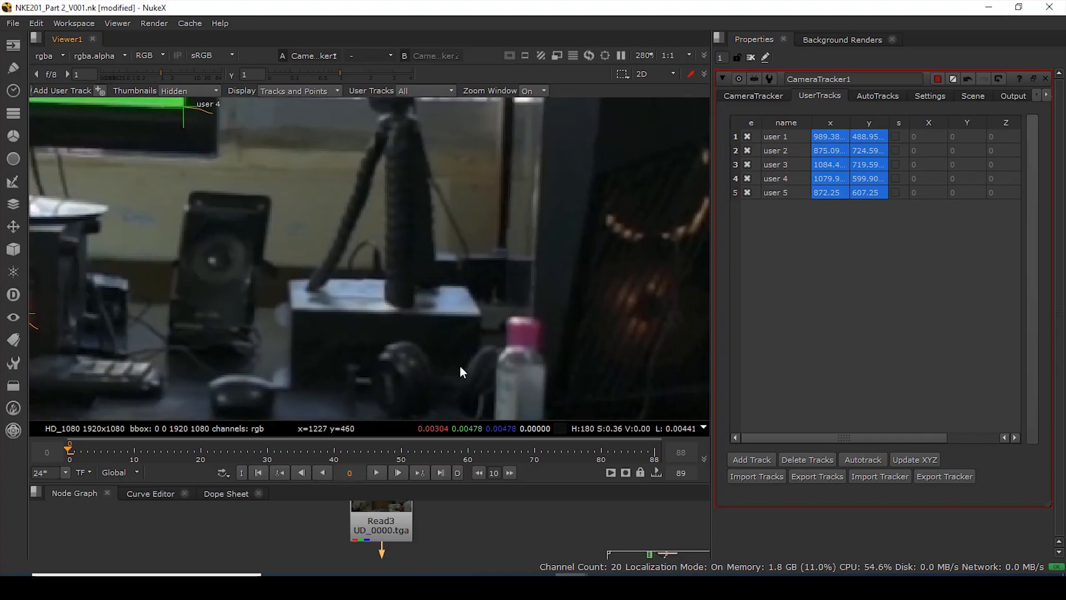
{"action": "scroll", "coordinate": [461, 370], "scroll_direction": "down", "scroll_amount": 6}
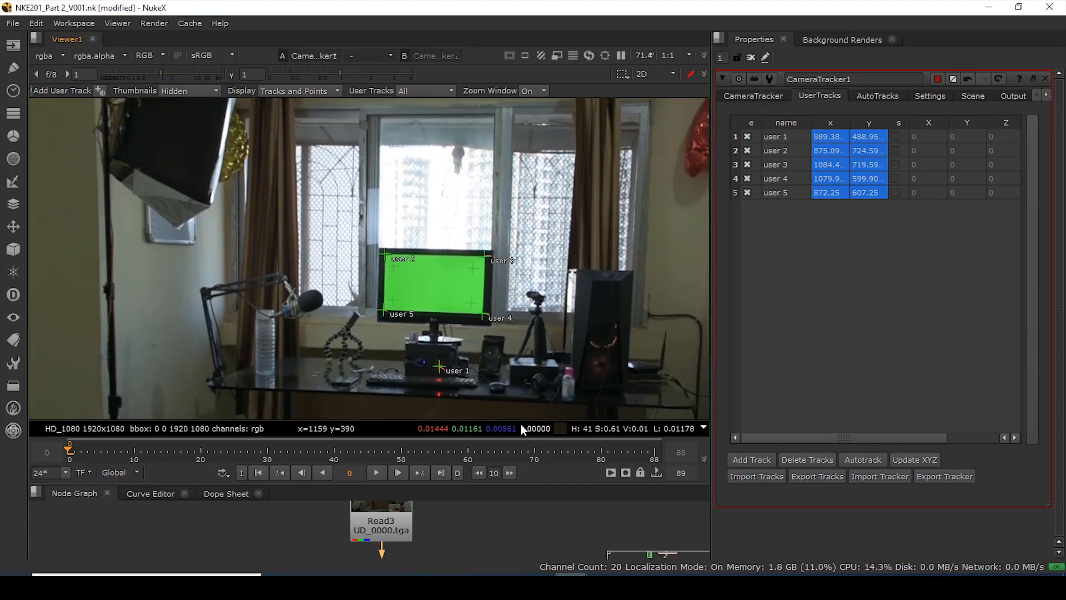
- Turn on the preview of detected features in the tracker settings and bring the whole plate into view
{"action": "left_click", "coordinate": [878, 95]}
{"action": "left_click", "coordinate": [929, 96]}
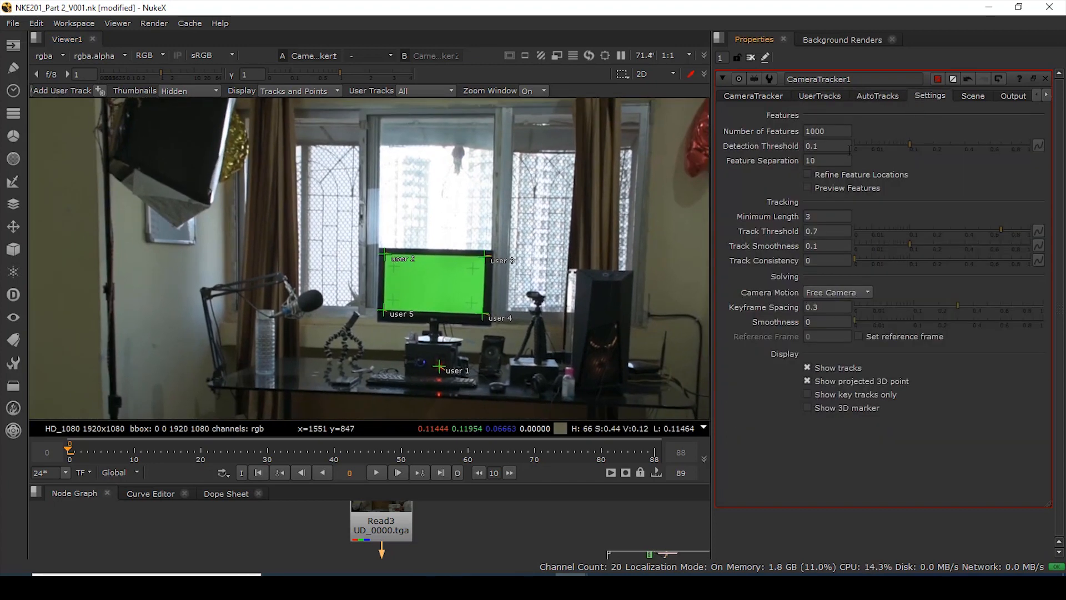
{"action": "left_click", "coordinate": [808, 187]}
{"action": "scroll", "coordinate": [365, 402], "scroll_direction": "down", "scroll_amount": 4}
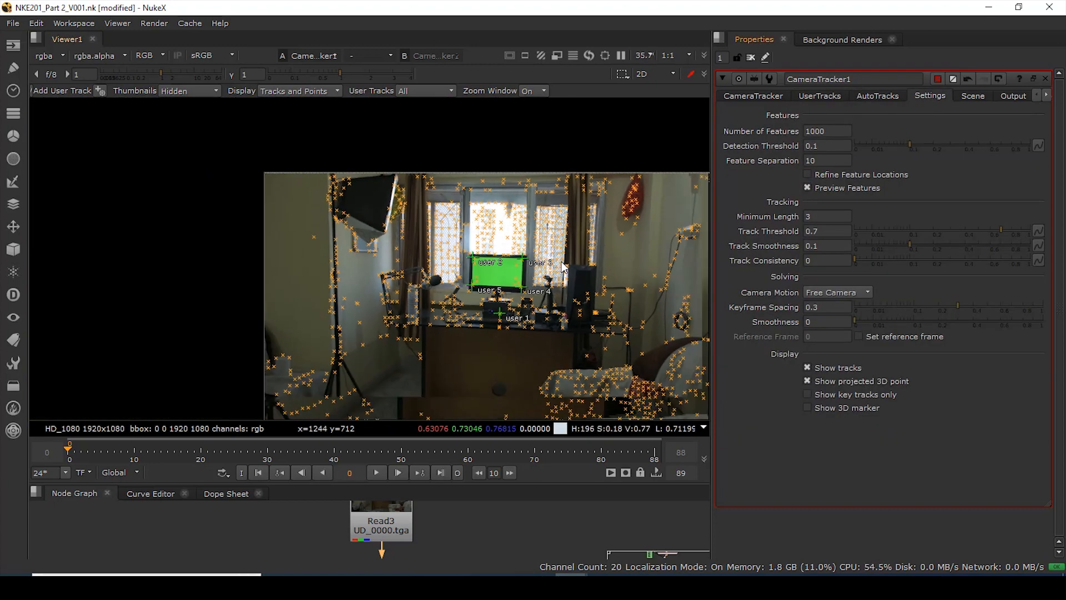
- Track the features through the whole input range and review the tracks around the green screen
{"action": "left_click", "coordinate": [755, 96]}
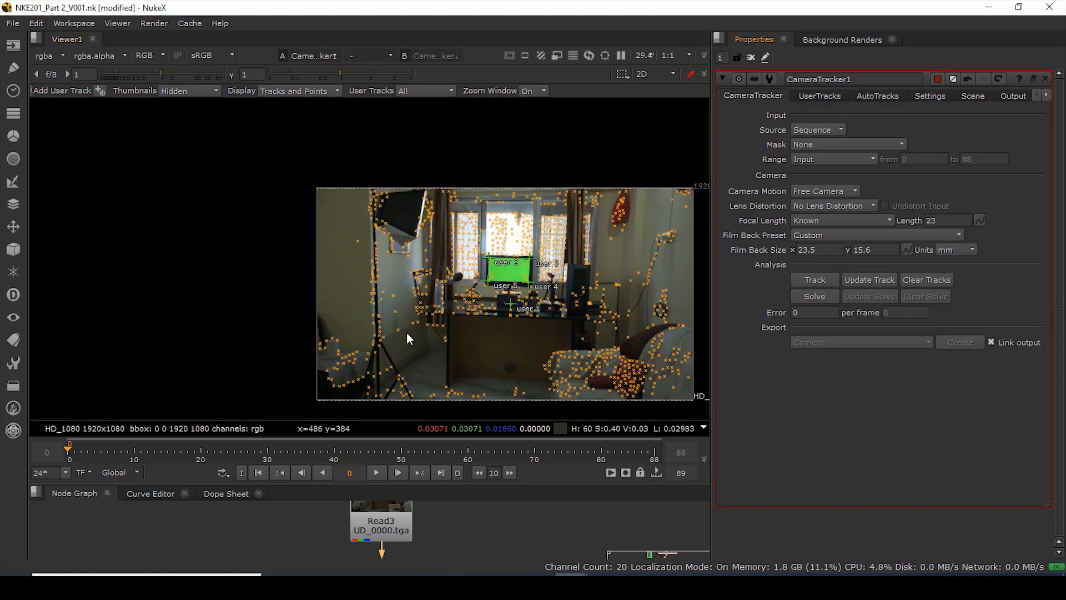
{"action": "left_click", "coordinate": [819, 278]}
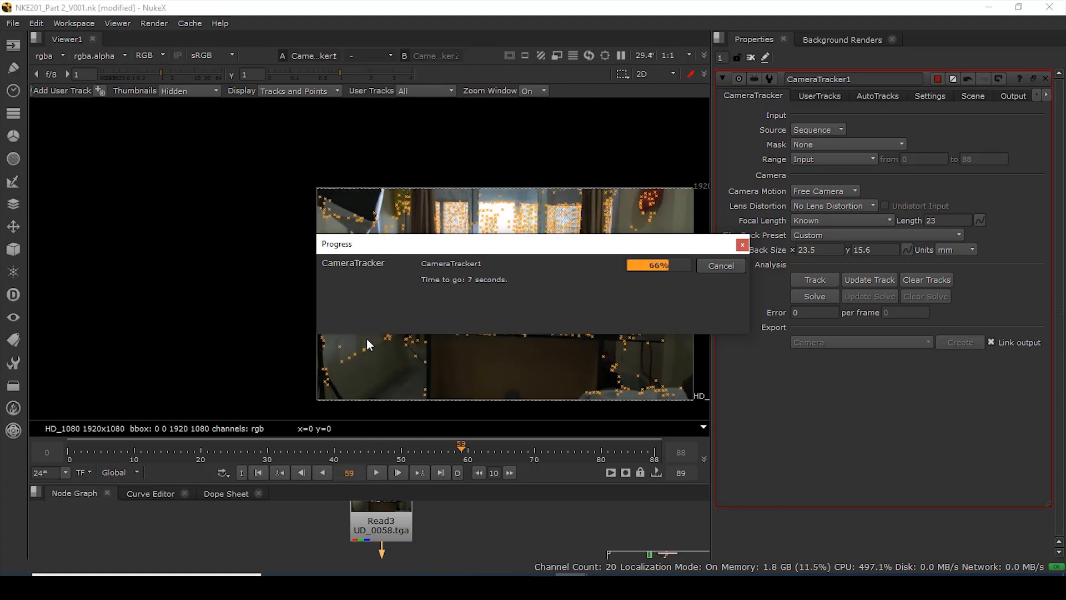
{"action": "scroll", "coordinate": [519, 280], "scroll_direction": "up", "scroll_amount": 3}
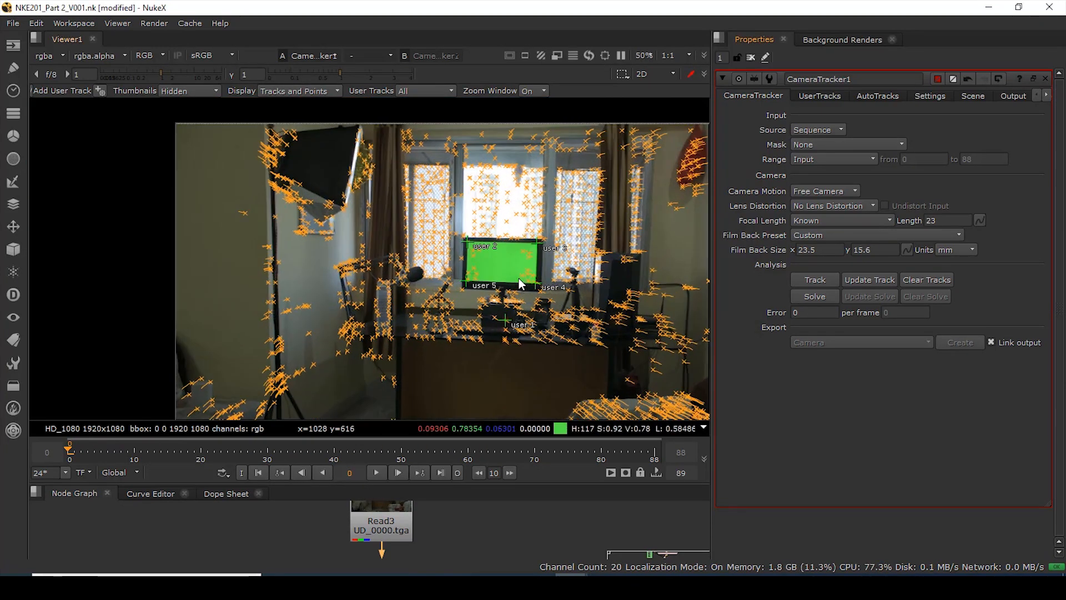
{"action": "scroll", "coordinate": [518, 279], "scroll_direction": "up", "scroll_amount": 2}
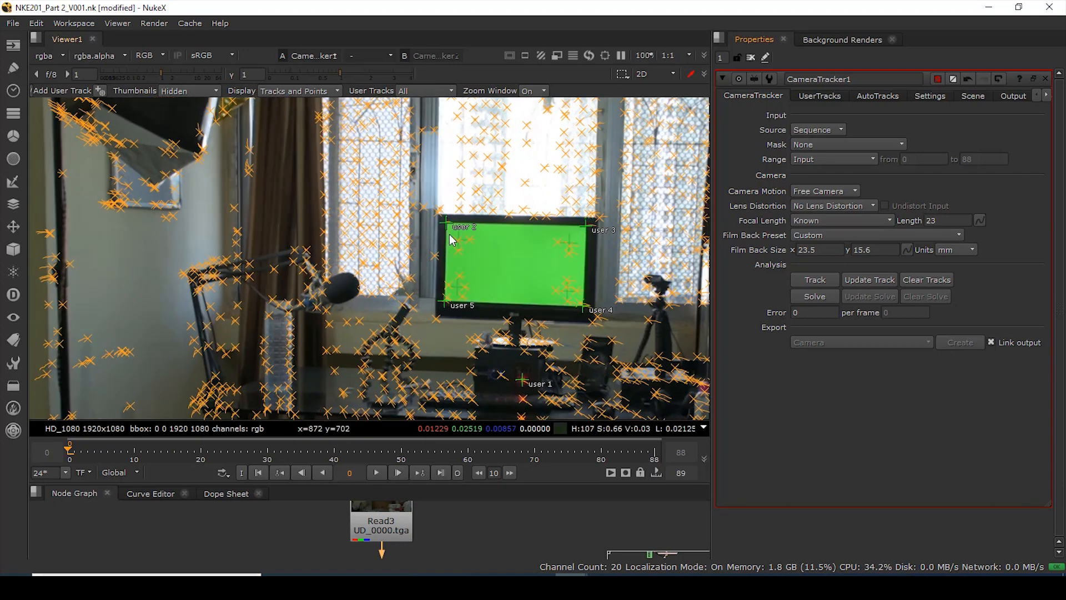
{"action": "scroll", "coordinate": [453, 240], "scroll_direction": "up", "scroll_amount": 2}
{"action": "mouse_move", "coordinate": [439, 216]}
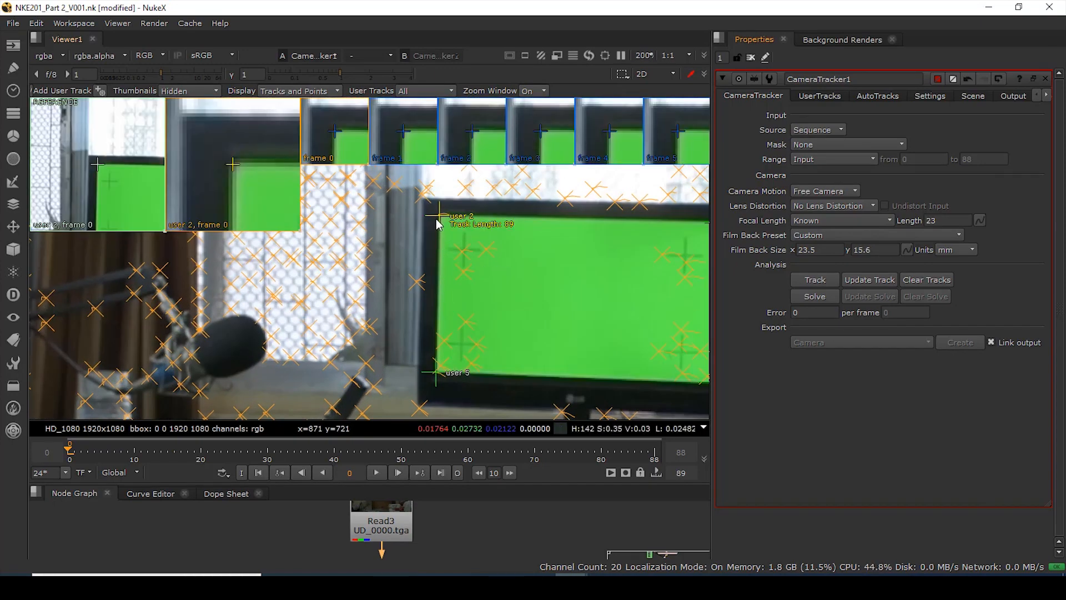
{"action": "scroll", "coordinate": [434, 261], "scroll_direction": "down", "scroll_amount": 10}
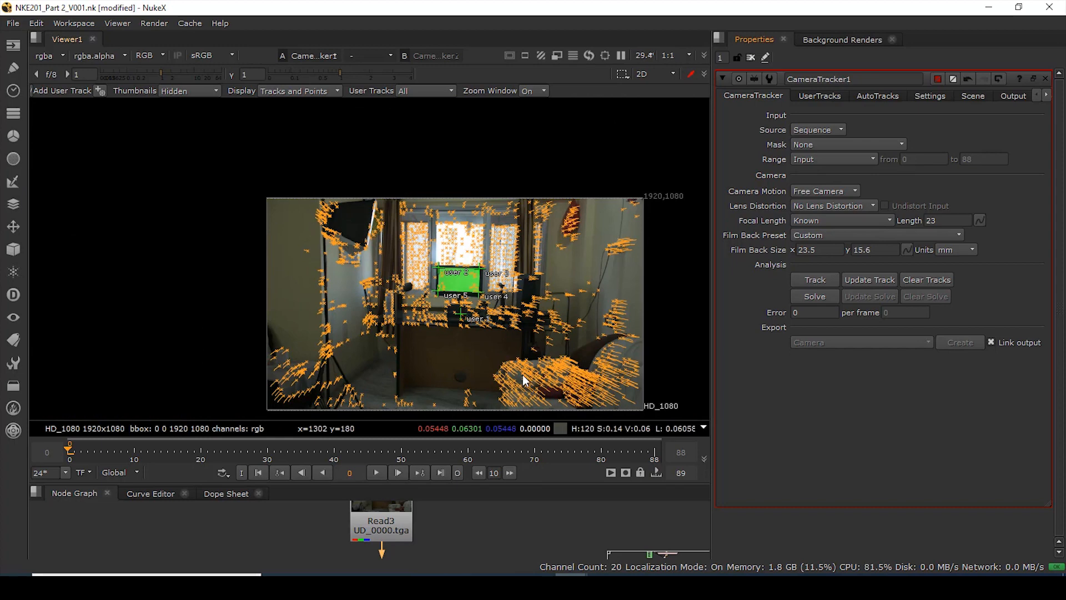
- Solve the camera and examine the solved, unsolved and rejected tracks across the whole plate
{"action": "scroll", "coordinate": [494, 349], "scroll_direction": "up", "scroll_amount": 2}
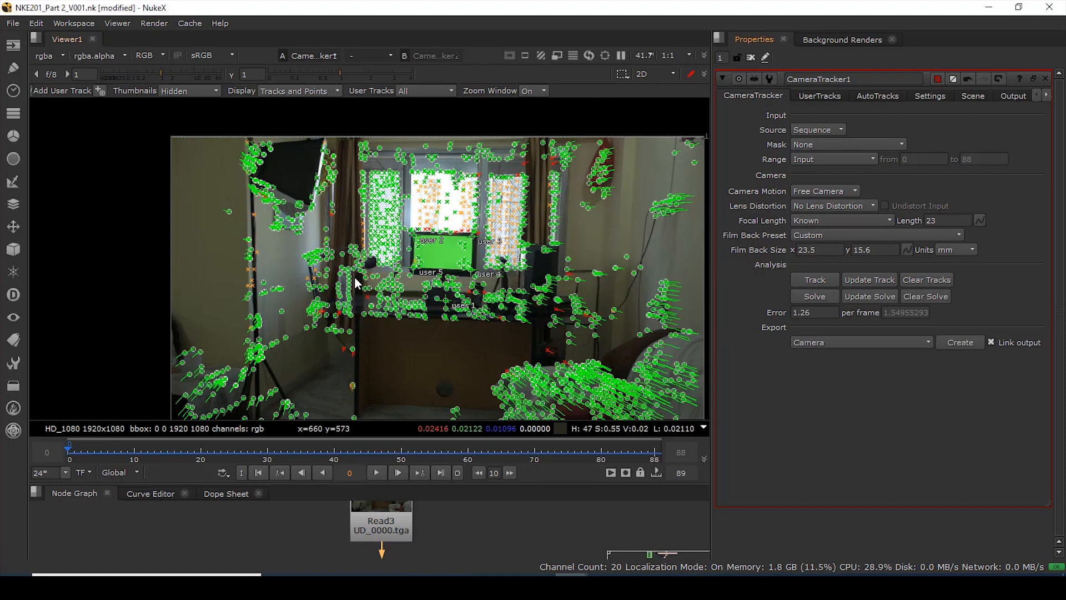
{"action": "scroll", "coordinate": [394, 322], "scroll_direction": "down", "scroll_amount": 1}
{"action": "scroll", "coordinate": [355, 350], "scroll_direction": "up", "scroll_amount": 2}
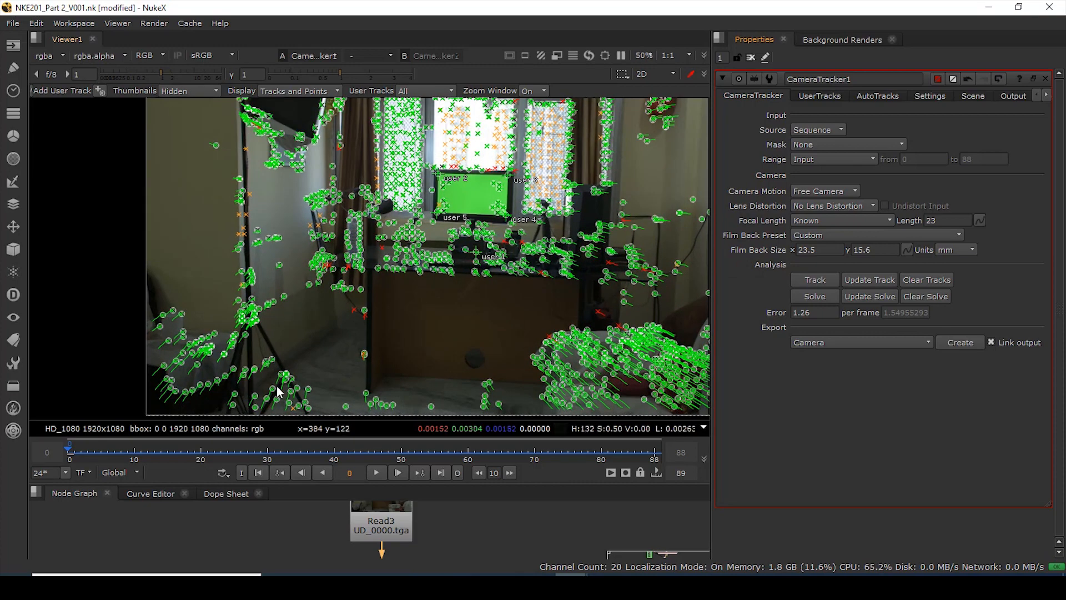
{"action": "scroll", "coordinate": [356, 322], "scroll_direction": "up", "scroll_amount": 2}
{"action": "middle_click_drag", "start_coordinate": [497, 298], "coordinate": [418, 407]}
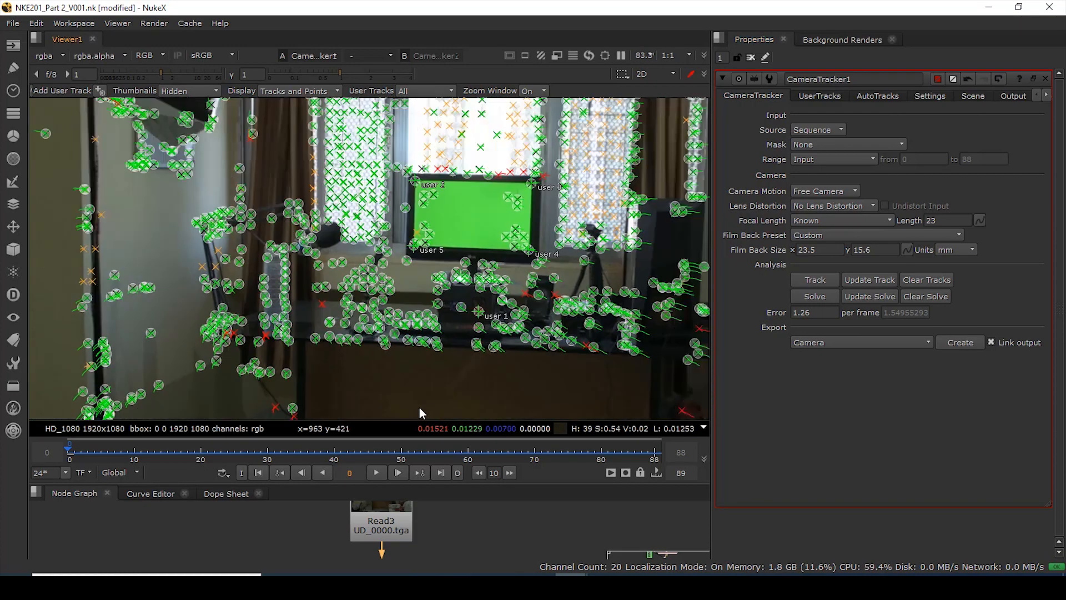
{"action": "middle_click_drag", "start_coordinate": [539, 204], "coordinate": [459, 335]}
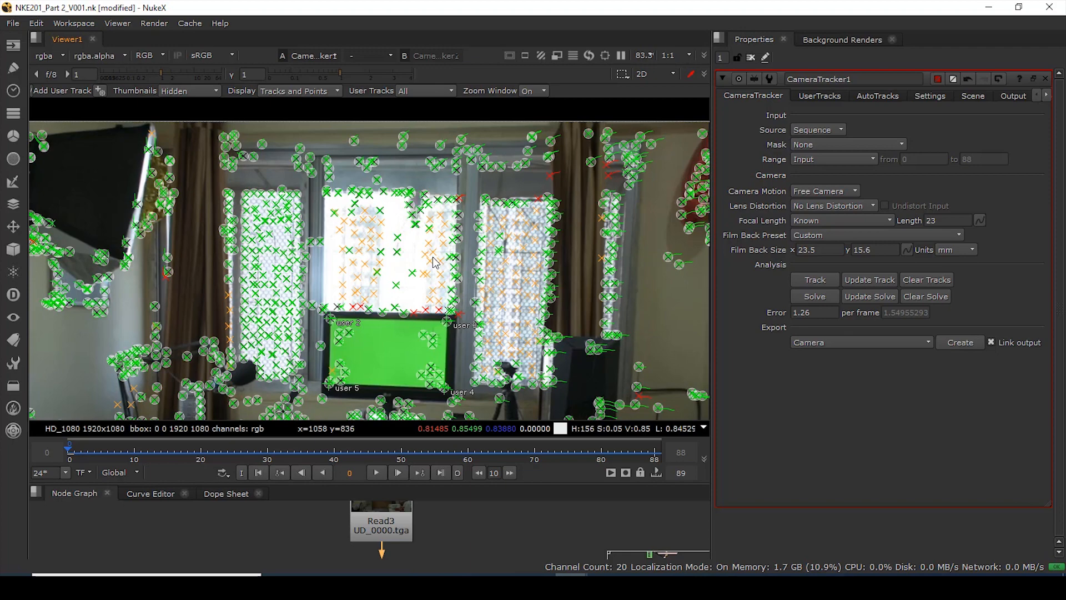
{"action": "scroll", "coordinate": [351, 245], "scroll_direction": "down", "scroll_amount": 4}
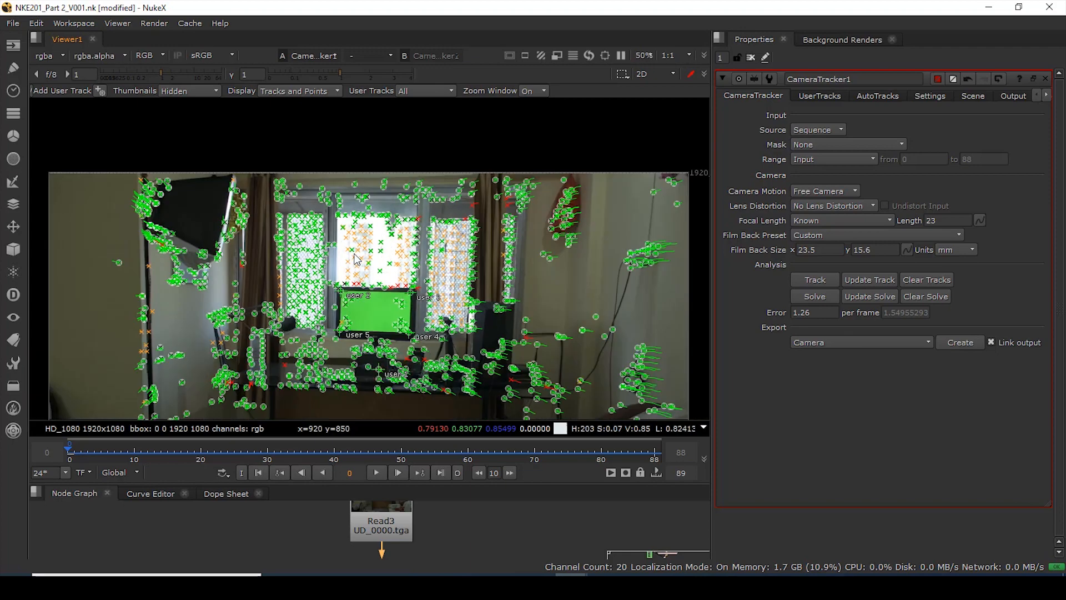
{"action": "middle_click_drag", "start_coordinate": [416, 380], "coordinate": [371, 264]}
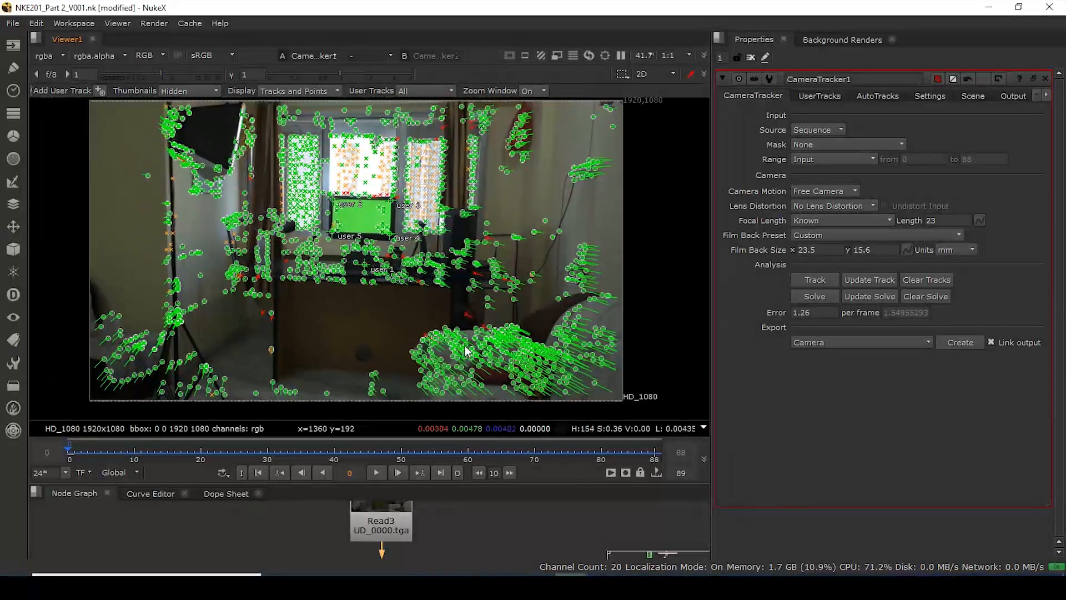
{"action": "middle_click_drag", "start_coordinate": [431, 306], "coordinate": [494, 337]}
- Graph the error - max, Max Track Error and Max Error curves together and check the solve error
{"action": "left_click", "coordinate": [880, 95]}
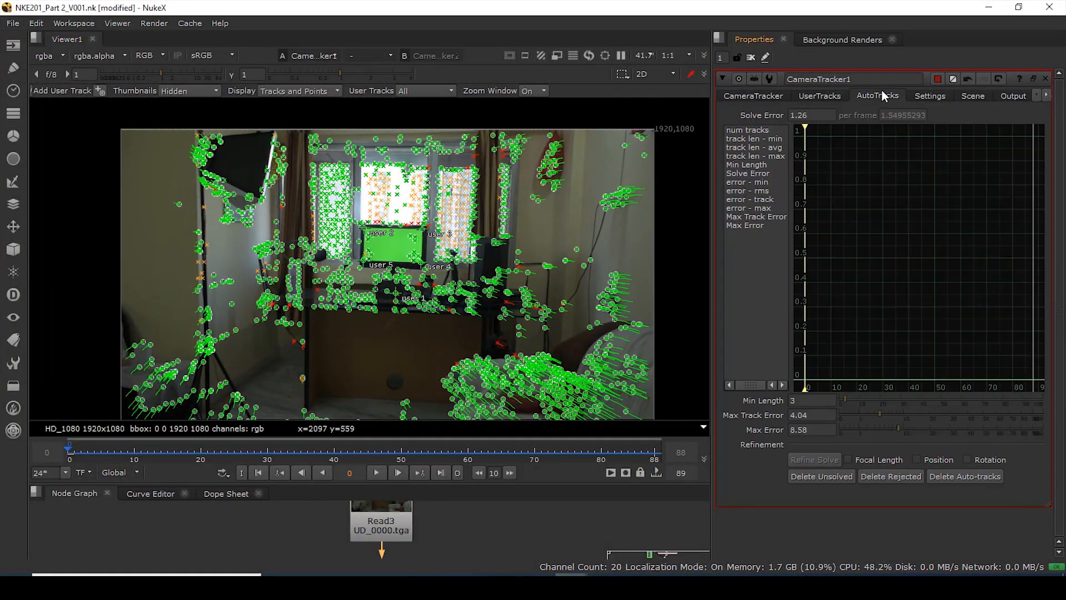
{"action": "left_click", "coordinate": [751, 224]}
{"action": "left_click", "coordinate": [758, 217], "text": "ctrl"}
{"action": "left_click", "coordinate": [759, 208], "text": "ctrl"}
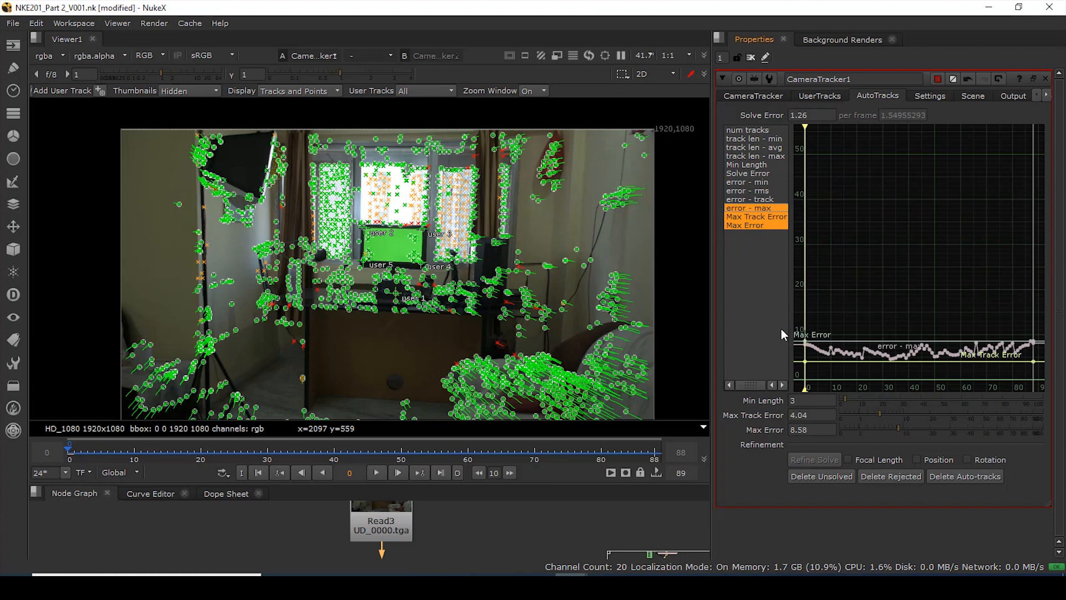
{"action": "left_click_drag", "start_coordinate": [817, 116], "coordinate": [776, 132]}
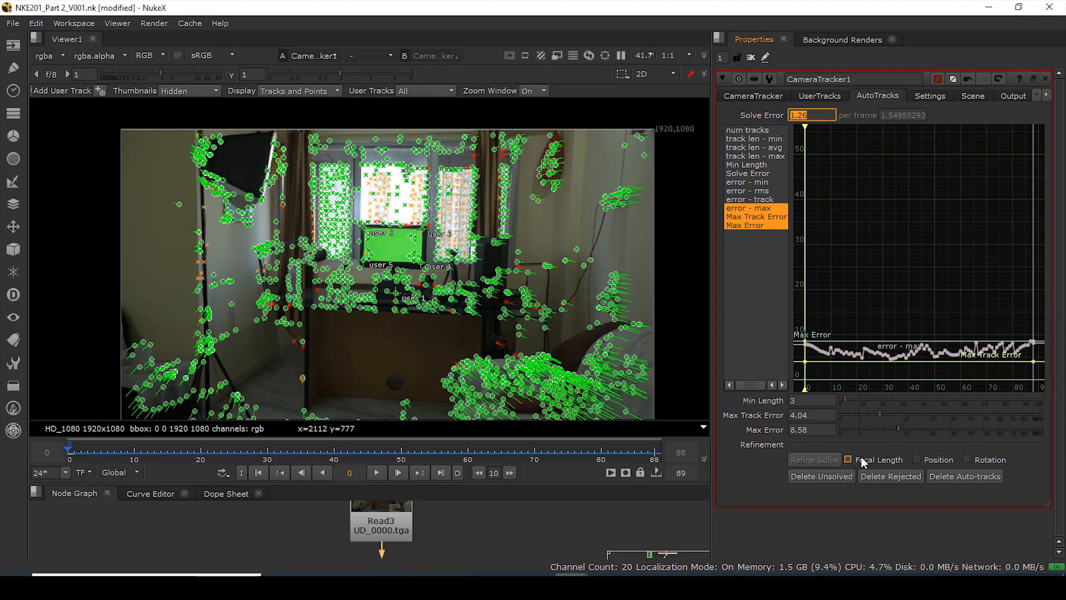
- Permanently delete all rejected tracks and all unsolved tracks from the solve
{"action": "left_click", "coordinate": [879, 480]}
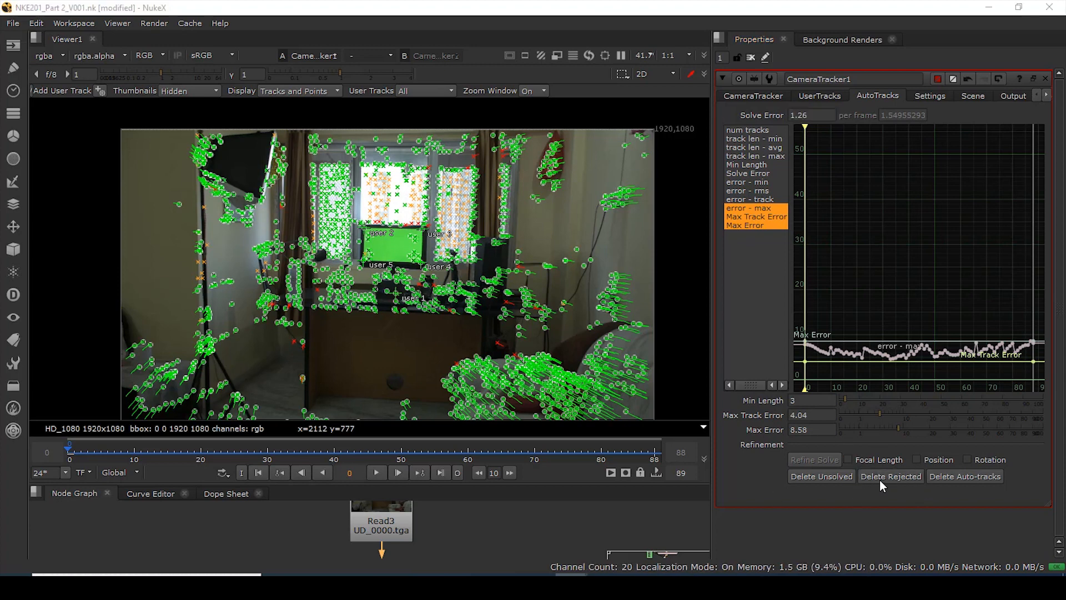
{"action": "left_click", "coordinate": [507, 308]}
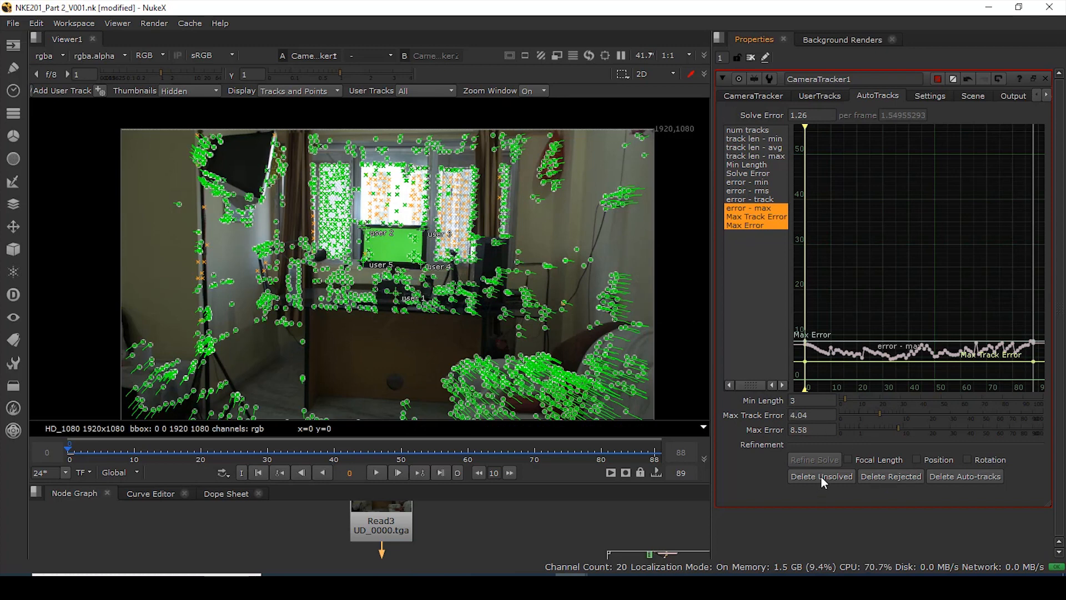
{"action": "left_click", "coordinate": [822, 477]}
{"action": "left_click", "coordinate": [504, 307]}
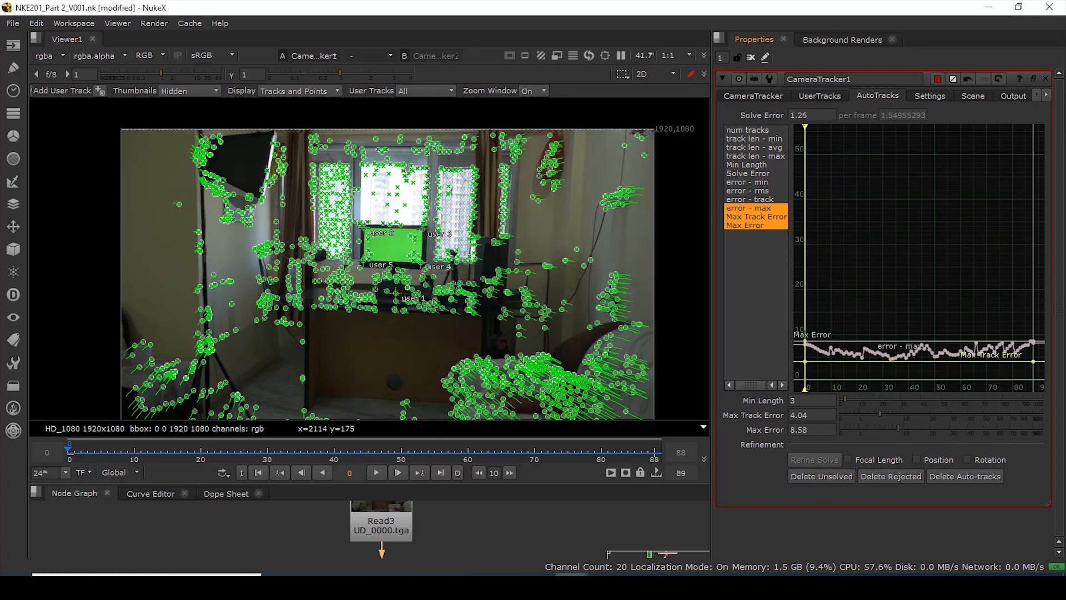
- Refine the solve with Focal Length, Position and Rotation enabled, and check the solve error
{"action": "left_click", "coordinate": [848, 460]}
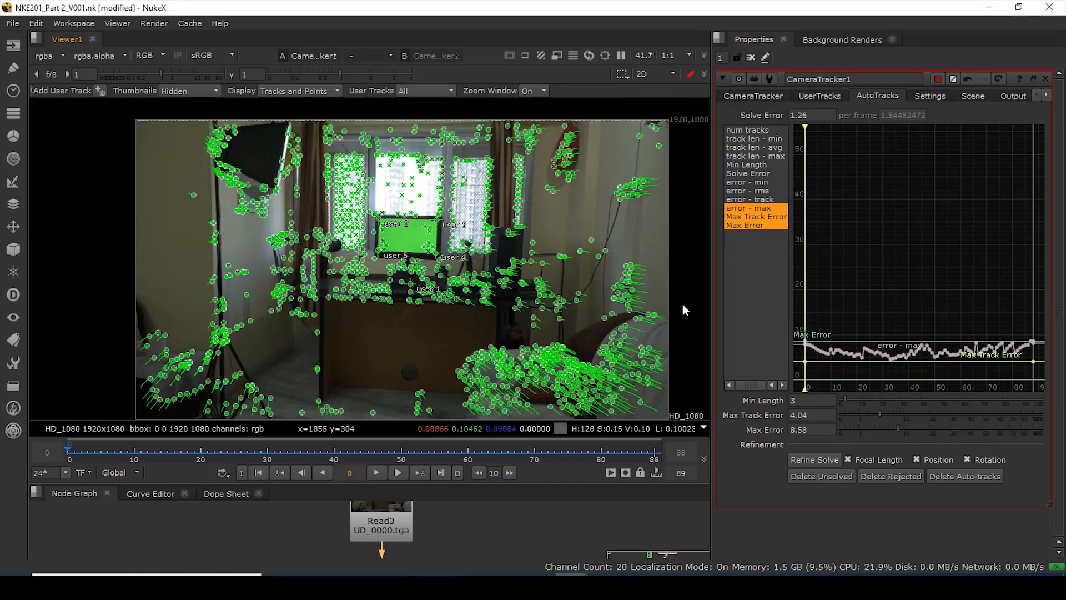
{"action": "left_click_drag", "start_coordinate": [813, 116], "coordinate": [729, 129]}
- Set the track rejection thresholds to Min Length 10, Max Track Error 3 and Max Error 6
{"action": "key", "text": "Tab"}
{"action": "type", "text": "10"}
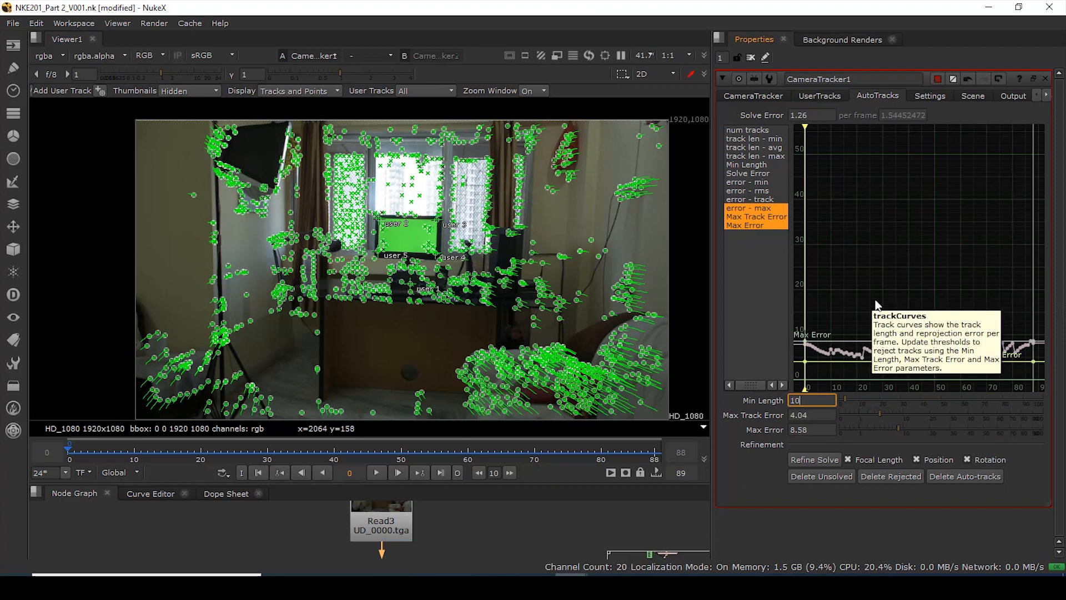
{"action": "key", "text": "Return"}
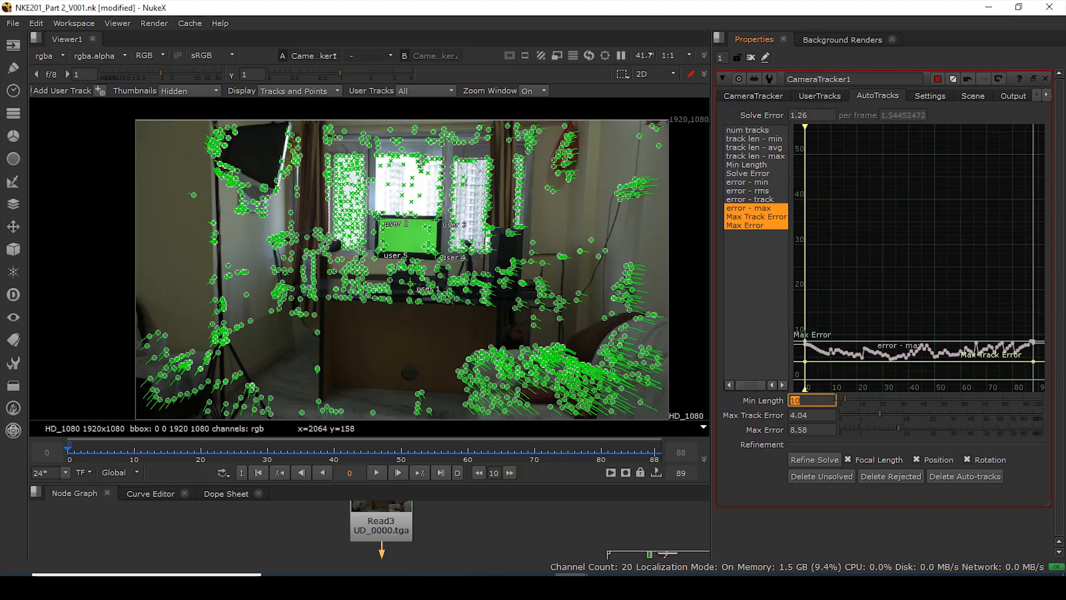
{"action": "left_click", "coordinate": [814, 415]}
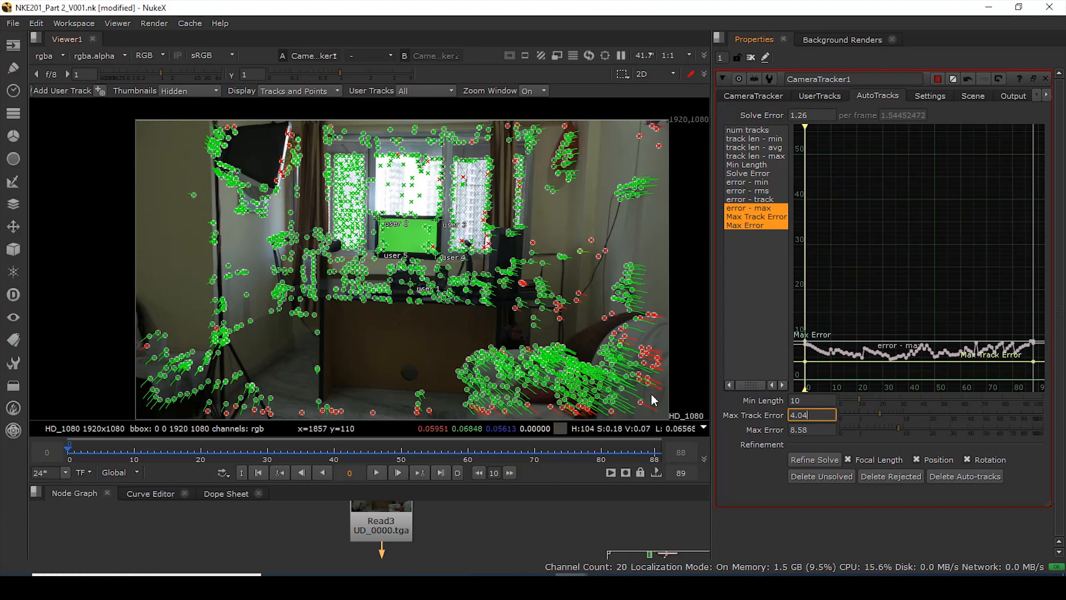
{"action": "key", "text": "Return"}
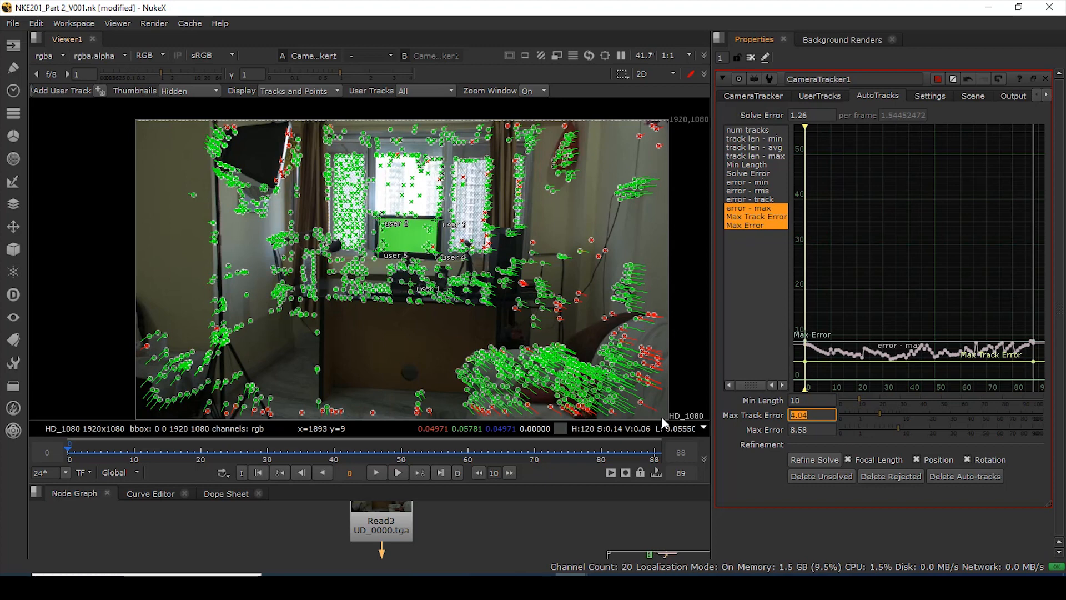
{"action": "type", "text": "3"}
{"action": "key", "text": "Tab"}
{"action": "type", "text": "6"}
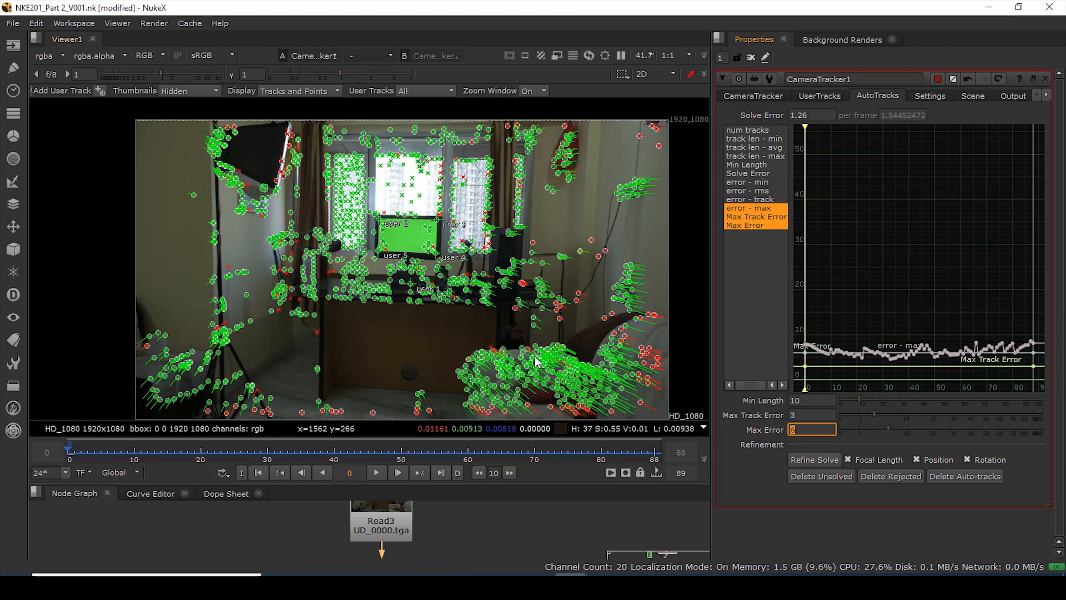
- Permanently delete all rejected tracks and all tracks with no 3D point, and check the solve error
{"action": "left_click", "coordinate": [896, 475]}
{"action": "left_click", "coordinate": [503, 307]}
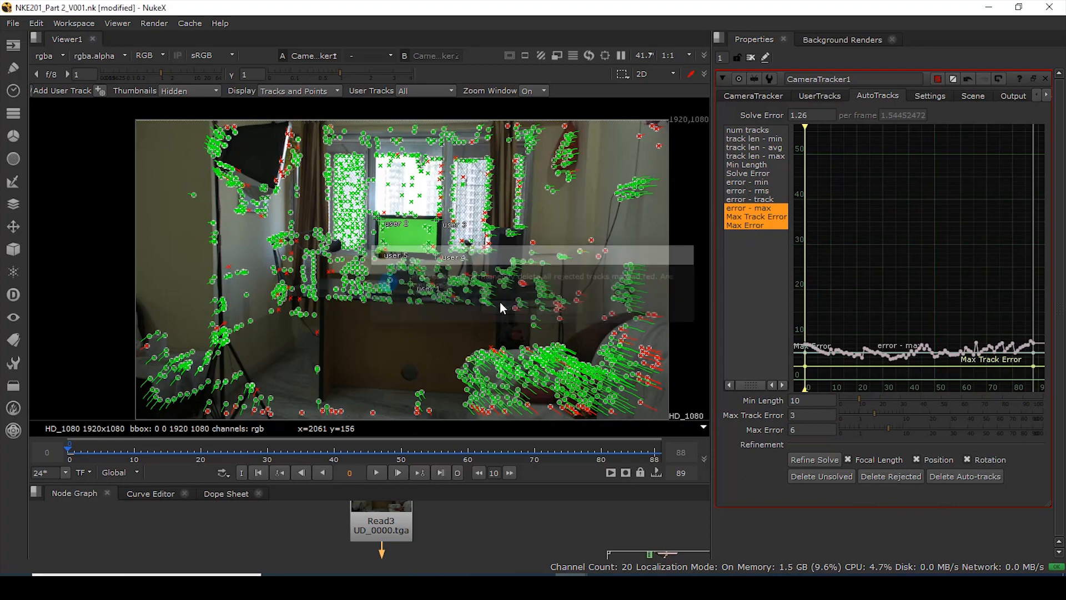
{"action": "left_click", "coordinate": [833, 476]}
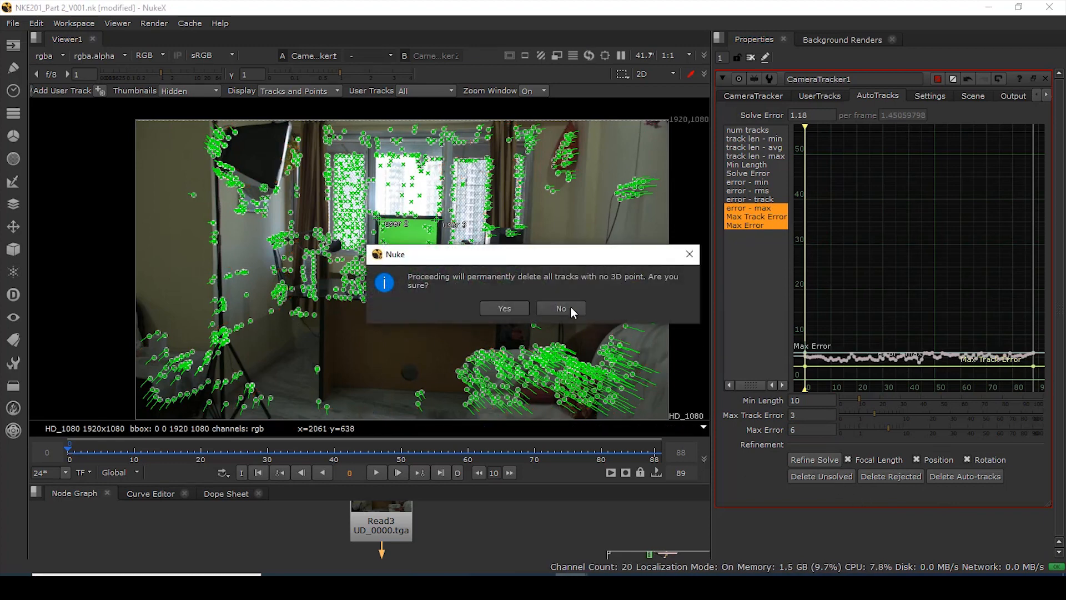
{"action": "left_click", "coordinate": [509, 304]}
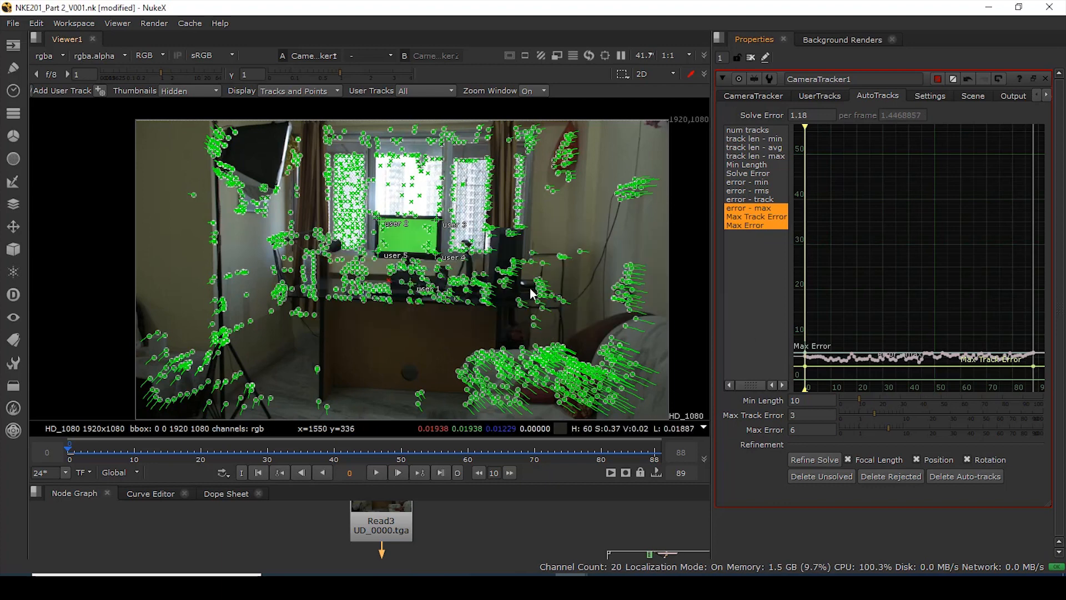
{"action": "double_click", "coordinate": [799, 116]}
{"action": "double_click", "coordinate": [800, 117]}
- Tighten the track rejection thresholds to Max Track Error 2 and Max Error 4
{"action": "double_click", "coordinate": [810, 416]}
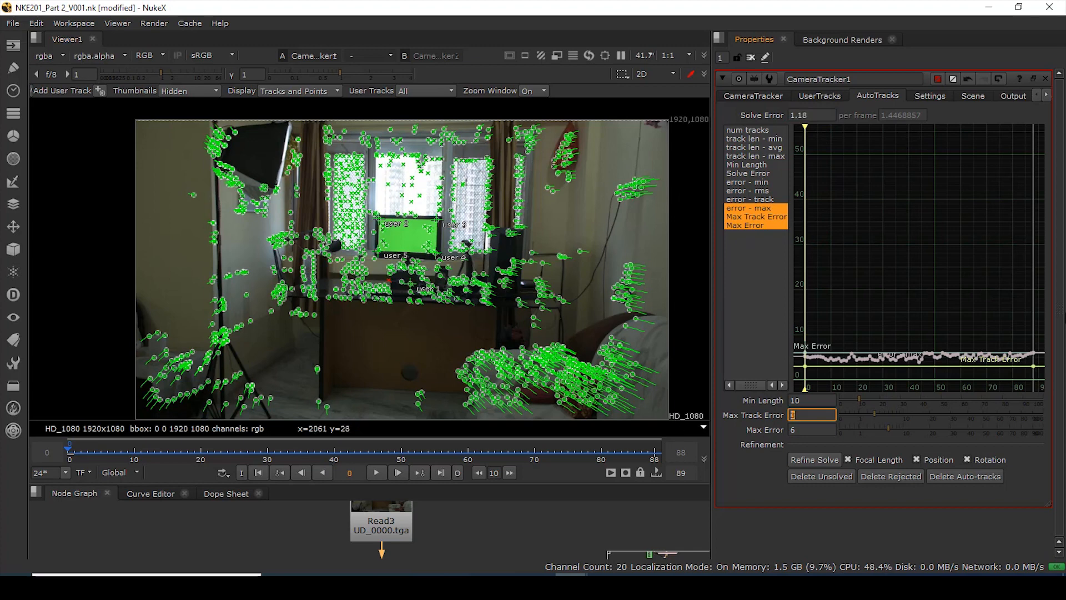
{"action": "type", "text": "2"}
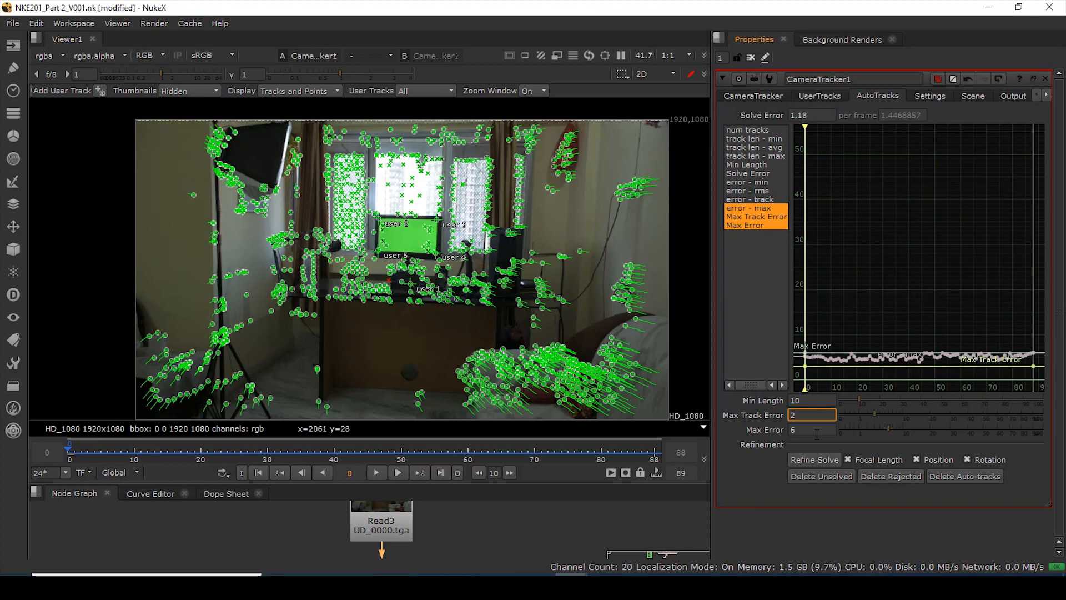
{"action": "double_click", "coordinate": [816, 432]}
{"action": "type", "text": "4"}
{"action": "key", "text": "Return"}
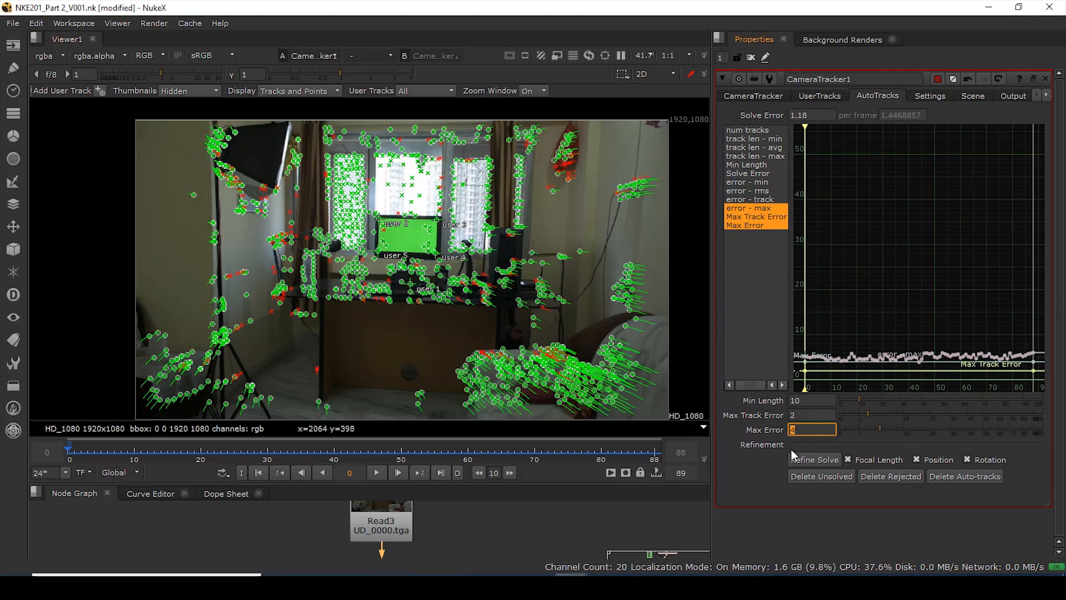
- Delete the tracks rejected by the tightened thresholds and the unsolved tracks, and check the remaining tracks at frame 47
{"action": "left_click", "coordinate": [892, 476]}
{"action": "left_click", "coordinate": [492, 309]}
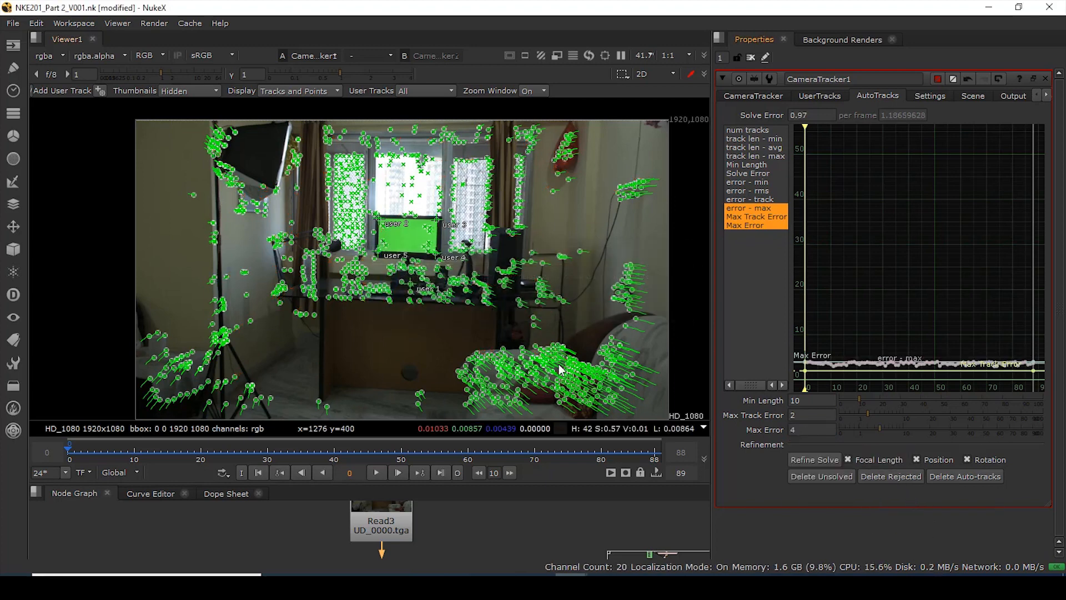
{"action": "left_click", "coordinate": [821, 476]}
{"action": "left_click", "coordinate": [501, 306]}
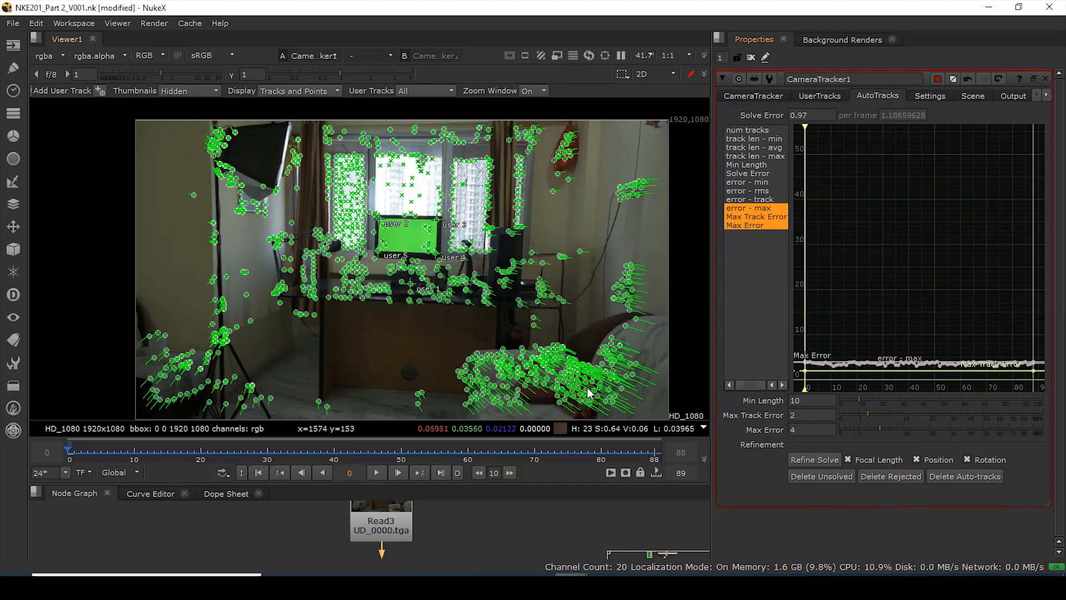
{"action": "mouse_move", "coordinate": [381, 450]}
{"action": "left_mouse_down"}
{"action": "mouse_move", "coordinate": [602, 452]}
{"action": "mouse_move", "coordinate": [277, 441]}
{"action": "mouse_move", "coordinate": [390, 441]}
{"action": "left_mouse_up"}
- Set Max Track Error to 1.5 and Max Error to 3, and delete the resulting rejected and unsolved tracks
{"action": "double_click", "coordinate": [810, 415]}
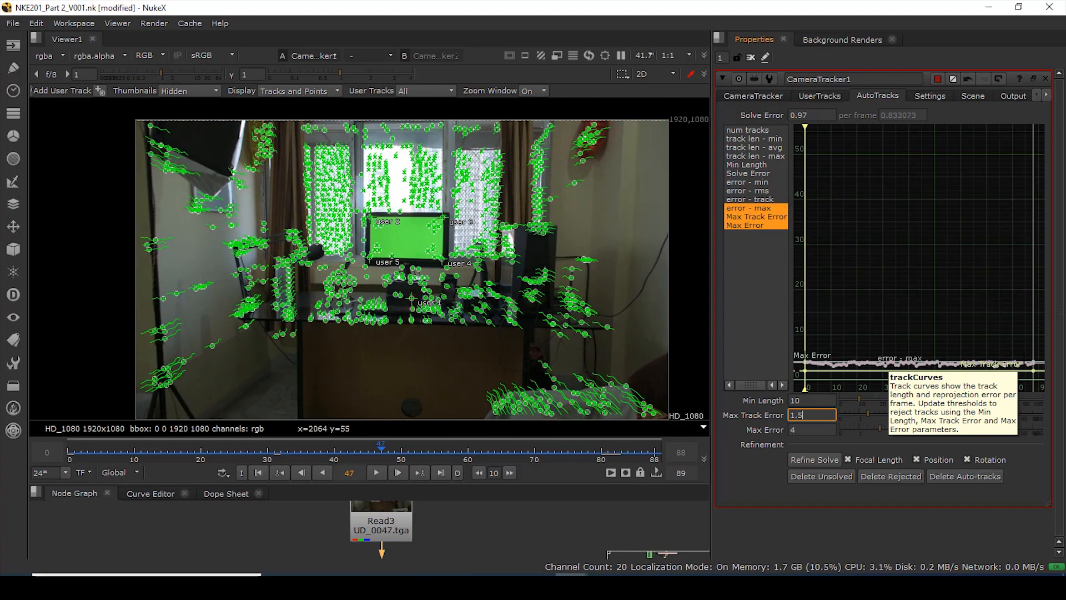
{"action": "key", "text": "Tab"}
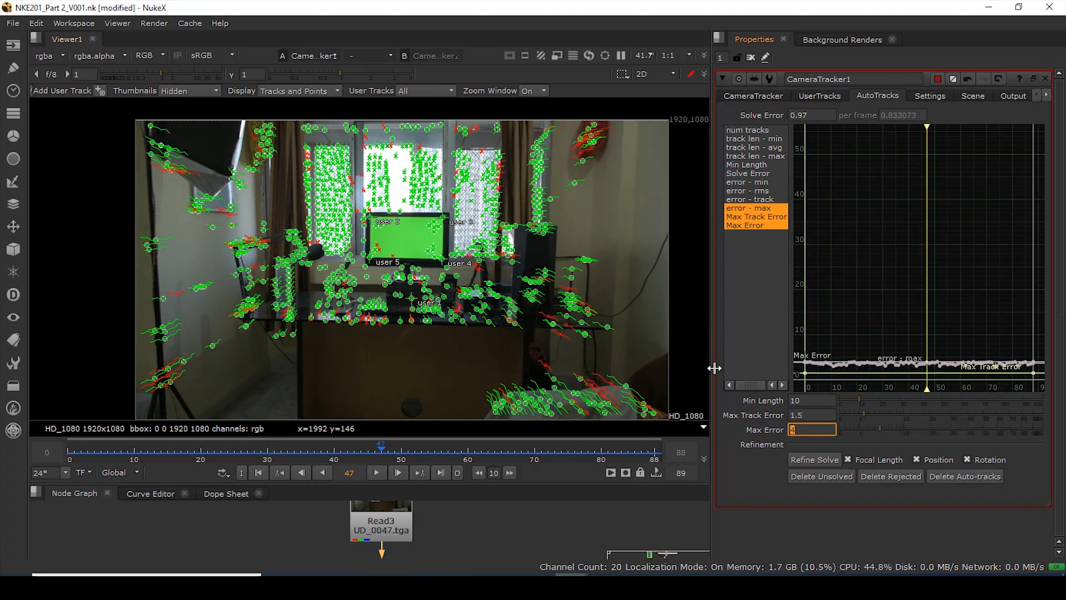
{"action": "left_click", "coordinate": [895, 477]}
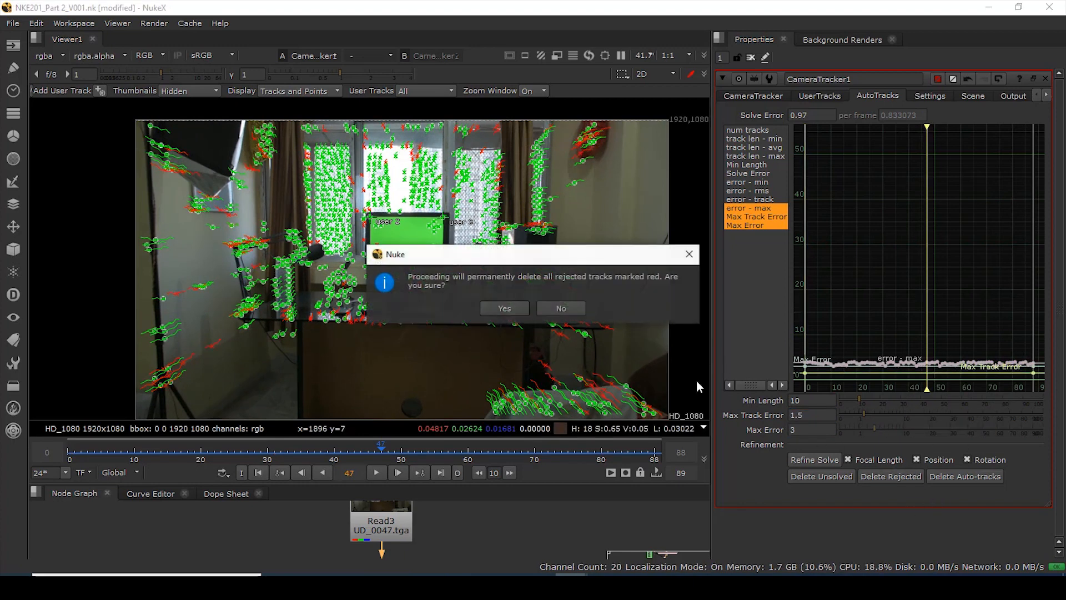
{"action": "left_click", "coordinate": [497, 310]}
{"action": "left_click", "coordinate": [829, 478]}
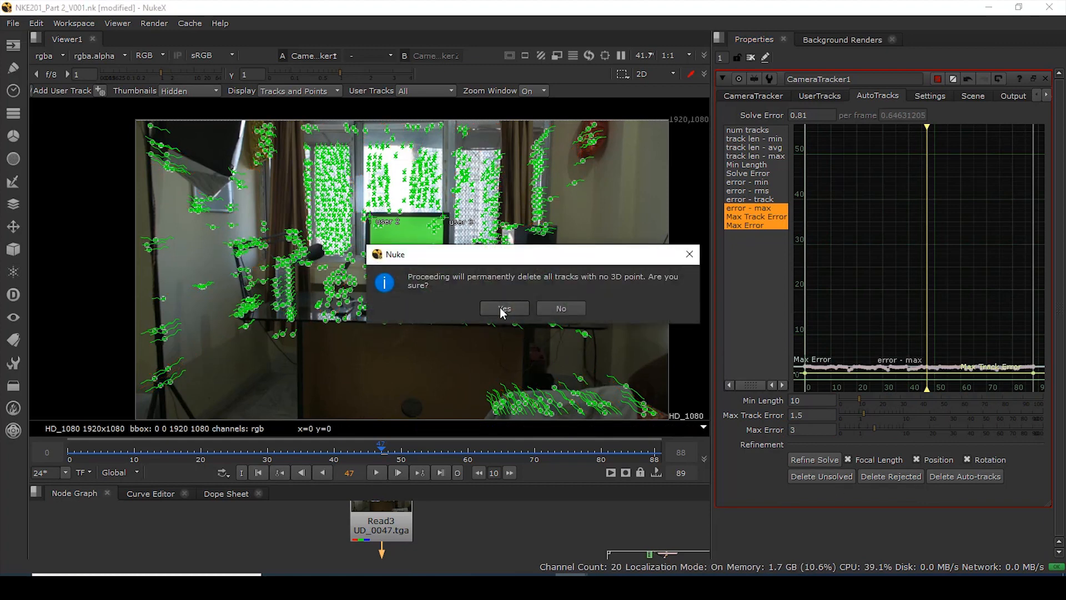
{"action": "left_click", "coordinate": [499, 309]}
- Refine the solve, delete the newly rejected tracks, and check the overall and per-frame solve error
{"action": "left_click", "coordinate": [815, 459]}
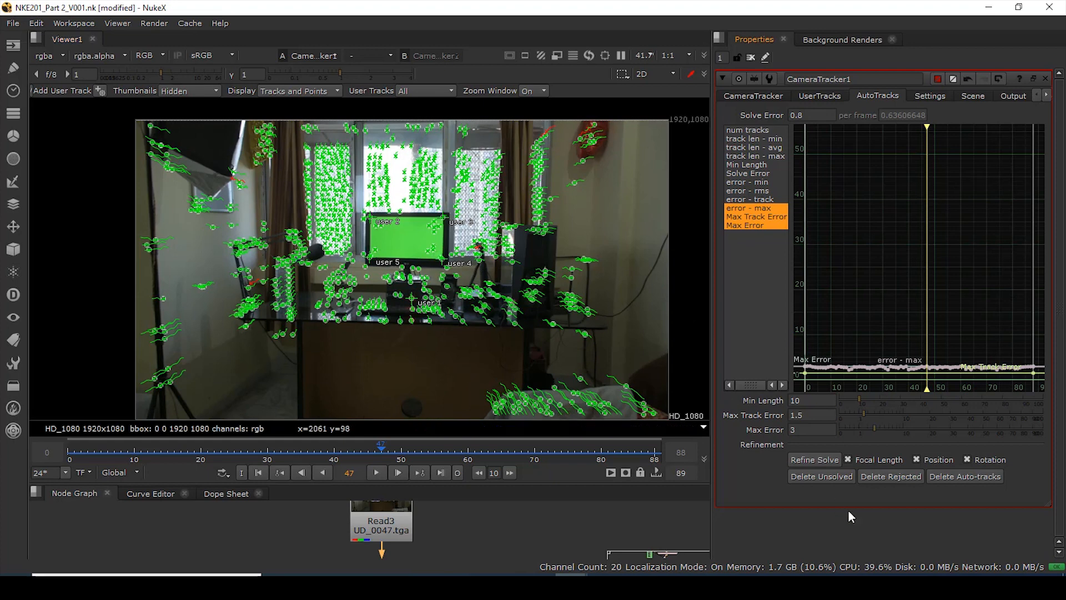
{"action": "left_click", "coordinate": [881, 478]}
{"action": "left_click", "coordinate": [506, 303]}
{"action": "left_click_drag", "start_coordinate": [821, 115], "coordinate": [776, 117]}
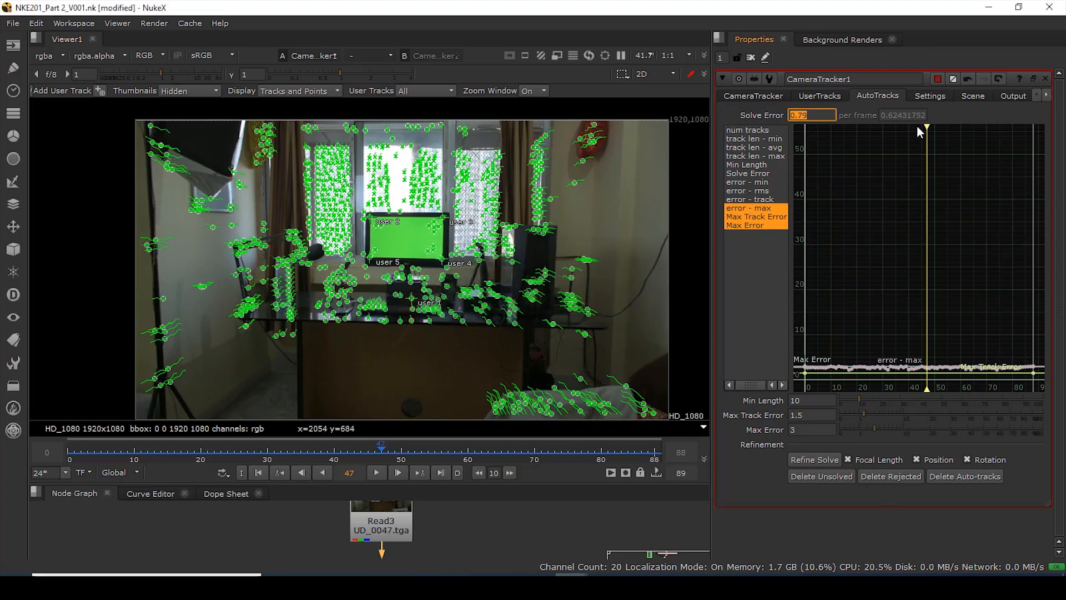
{"action": "left_click_drag", "start_coordinate": [882, 114], "coordinate": [931, 118]}
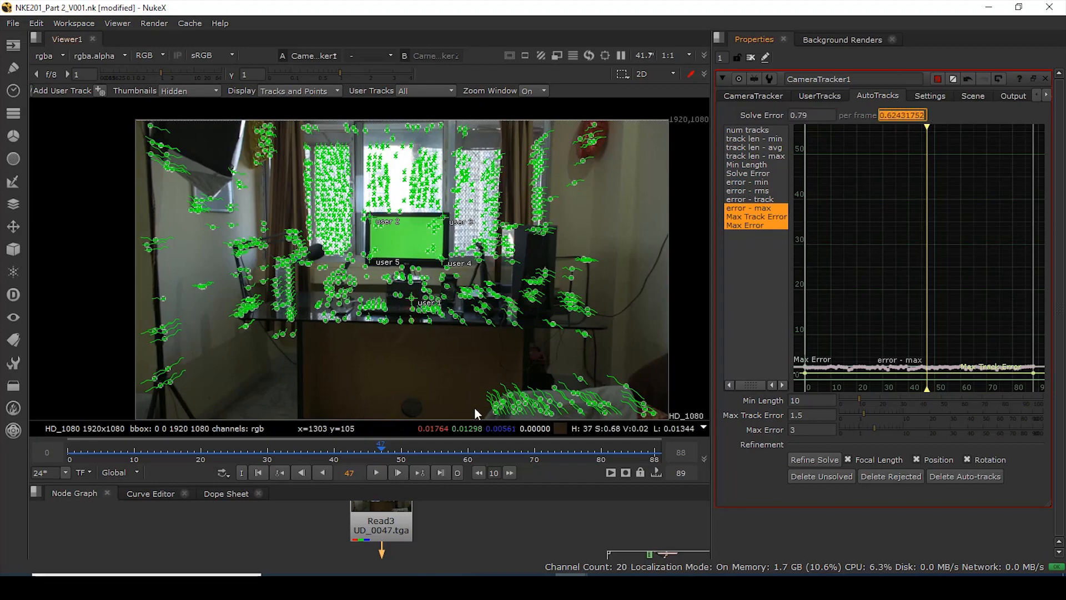
{"action": "left_click_drag", "start_coordinate": [435, 452], "coordinate": [356, 451]}
- Update the camera solve over the input frame range 0-88
{"action": "left_click", "coordinate": [744, 96]}
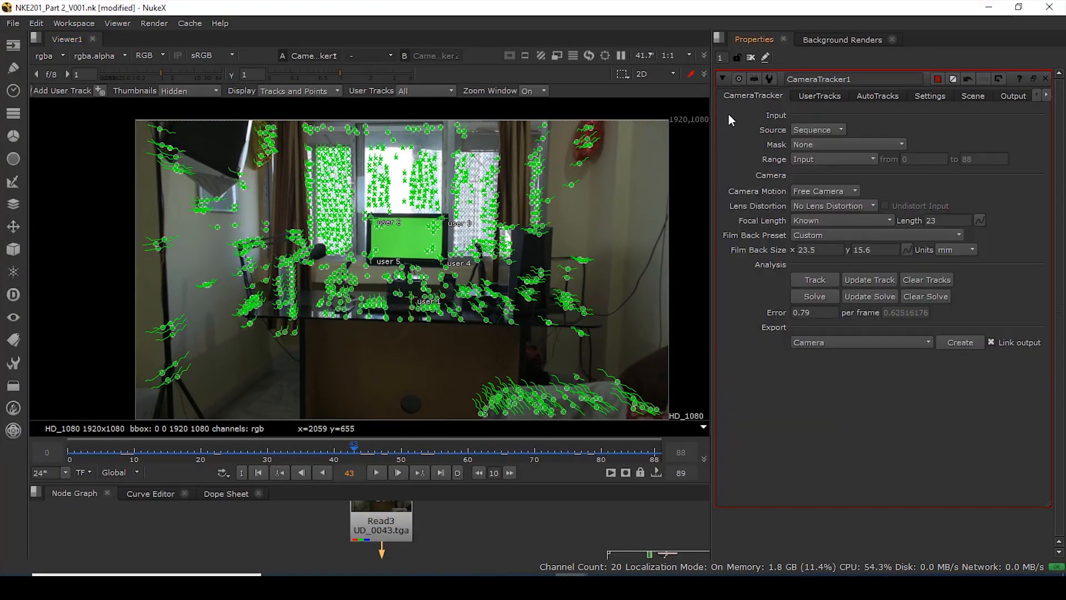
{"action": "left_click", "coordinate": [884, 295]}
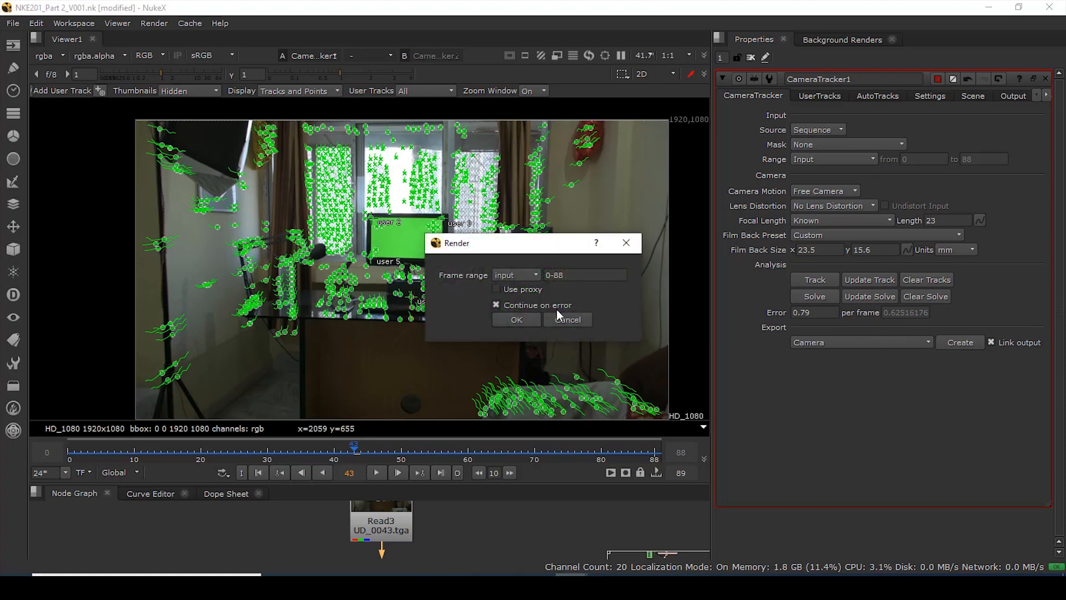
{"action": "left_click", "coordinate": [523, 322]}
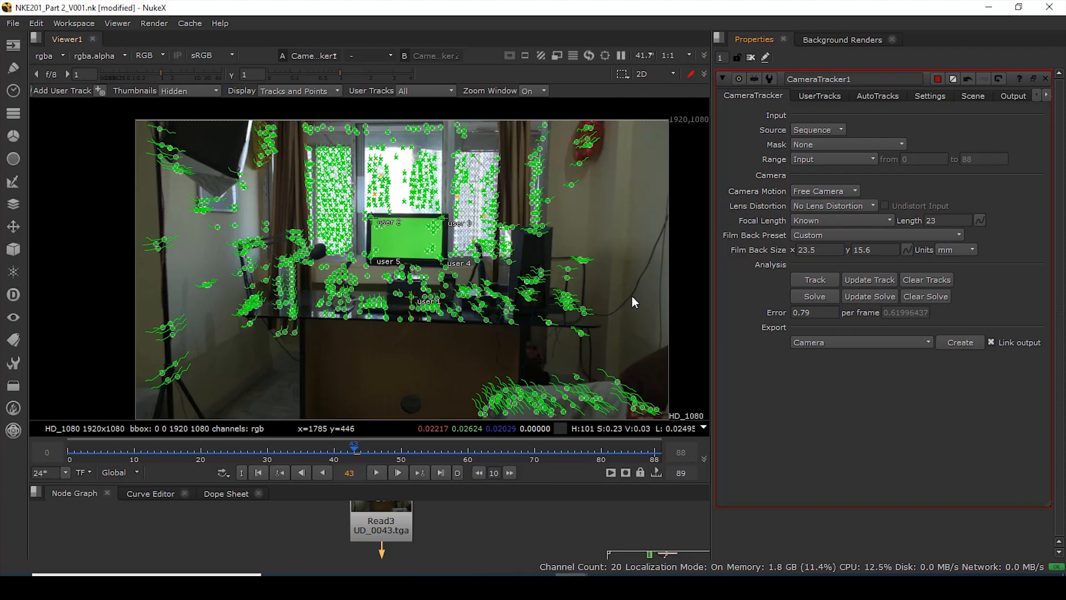
- Inspect the tracks around the green monitor and permanently delete the rejected tracks from the updated solve
{"action": "scroll", "coordinate": [371, 187], "scroll_direction": "up", "scroll_amount": 2}
{"action": "scroll", "coordinate": [371, 187], "scroll_direction": "up", "scroll_amount": 4}
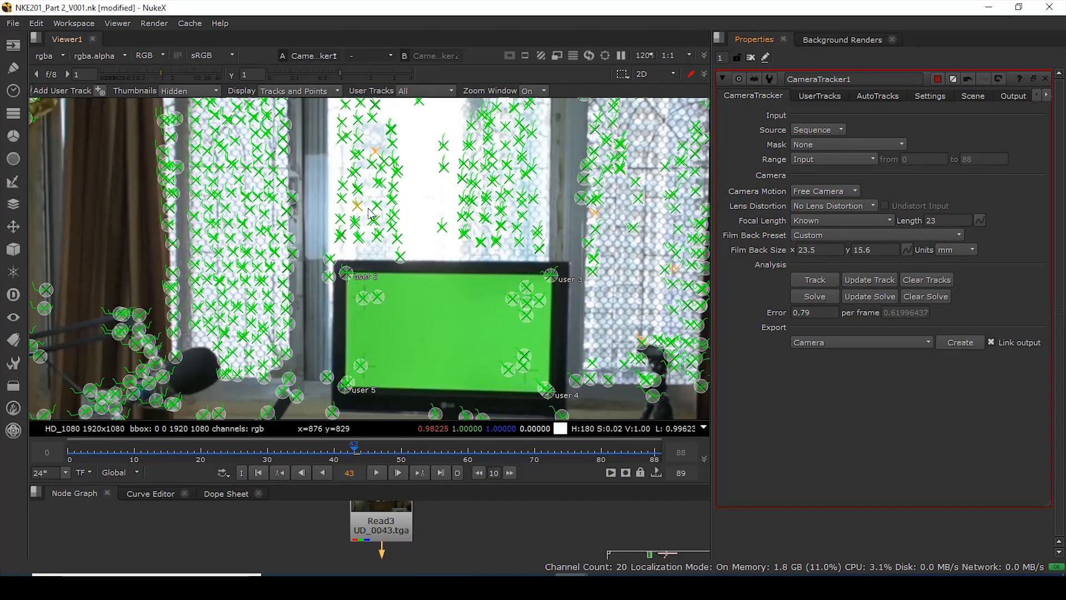
{"action": "left_click", "coordinate": [876, 96]}
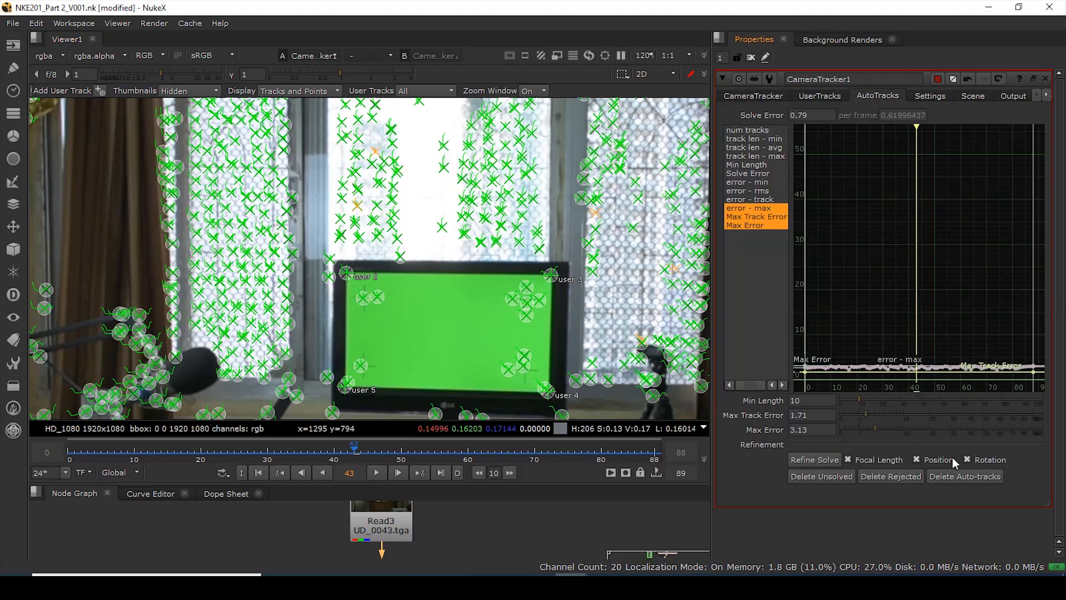
{"action": "left_click", "coordinate": [869, 478]}
{"action": "left_click", "coordinate": [514, 306]}
{"action": "left_click", "coordinate": [875, 478]}
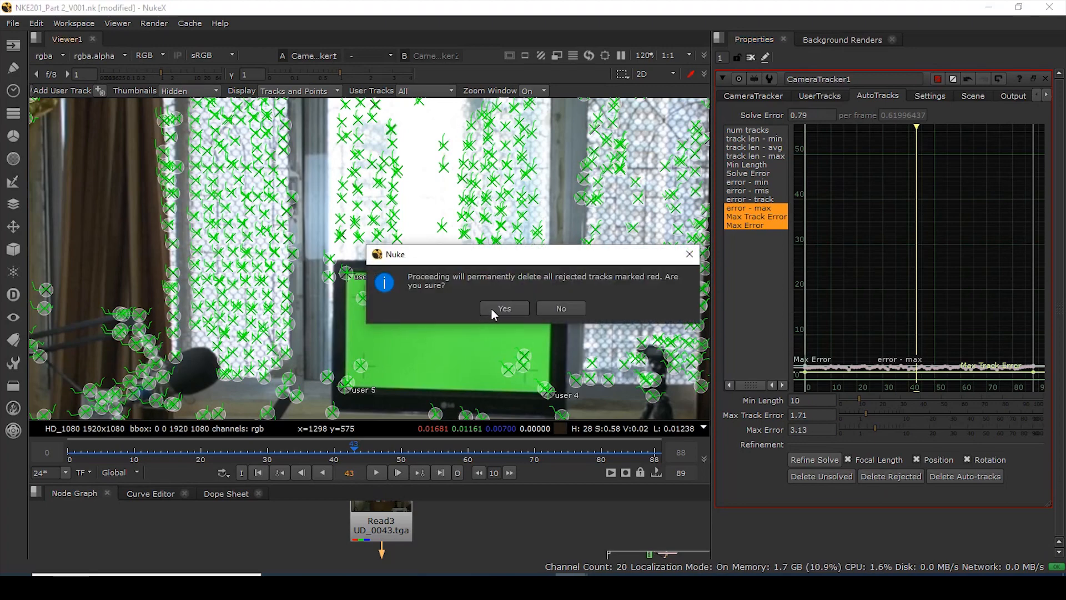
{"action": "left_click", "coordinate": [492, 309]}
{"action": "scroll", "coordinate": [406, 258], "scroll_direction": "down", "scroll_amount": 5}
{"action": "scroll", "coordinate": [406, 258], "scroll_direction": "down", "scroll_amount": 1}
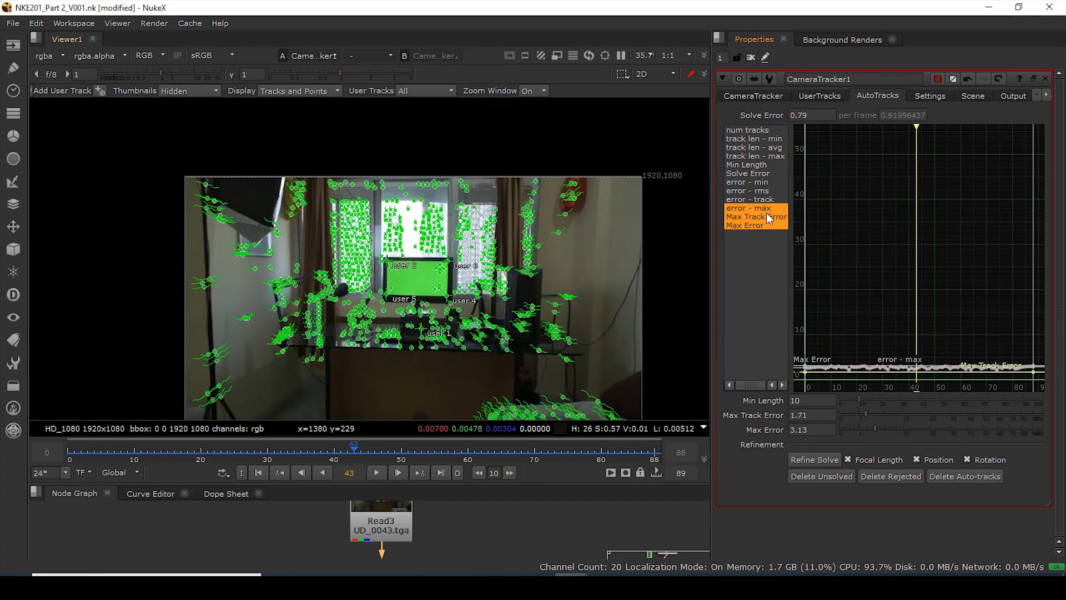
- Return to the main CameraTracker settings, review the tracks through the shot and go back to frame 0
{"action": "left_click", "coordinate": [735, 95]}
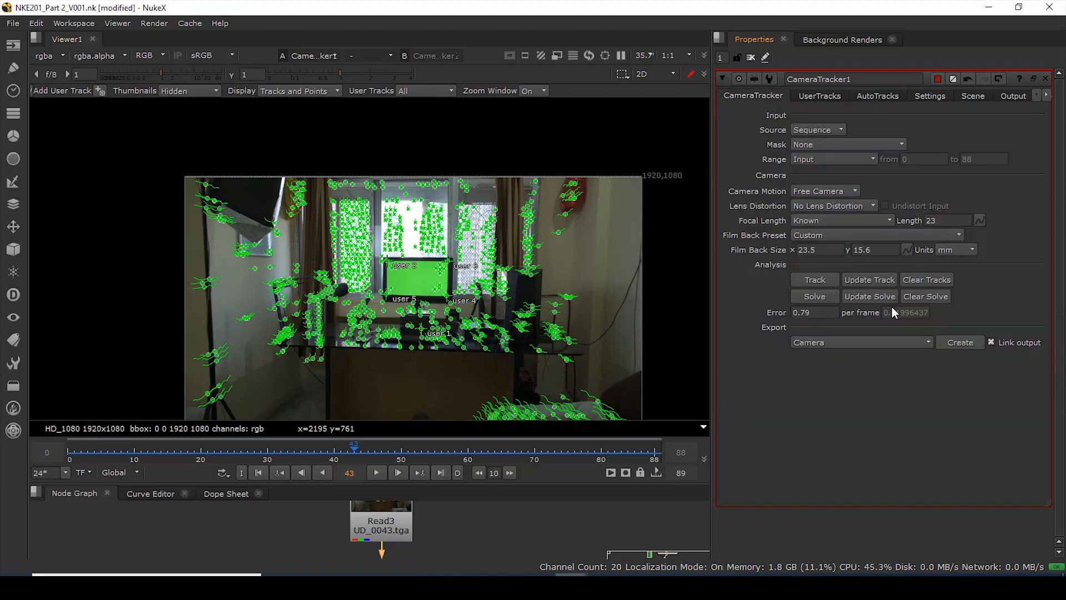
{"action": "left_click_drag", "start_coordinate": [387, 449], "coordinate": [114, 461]}
{"action": "left_click", "coordinate": [258, 472]}
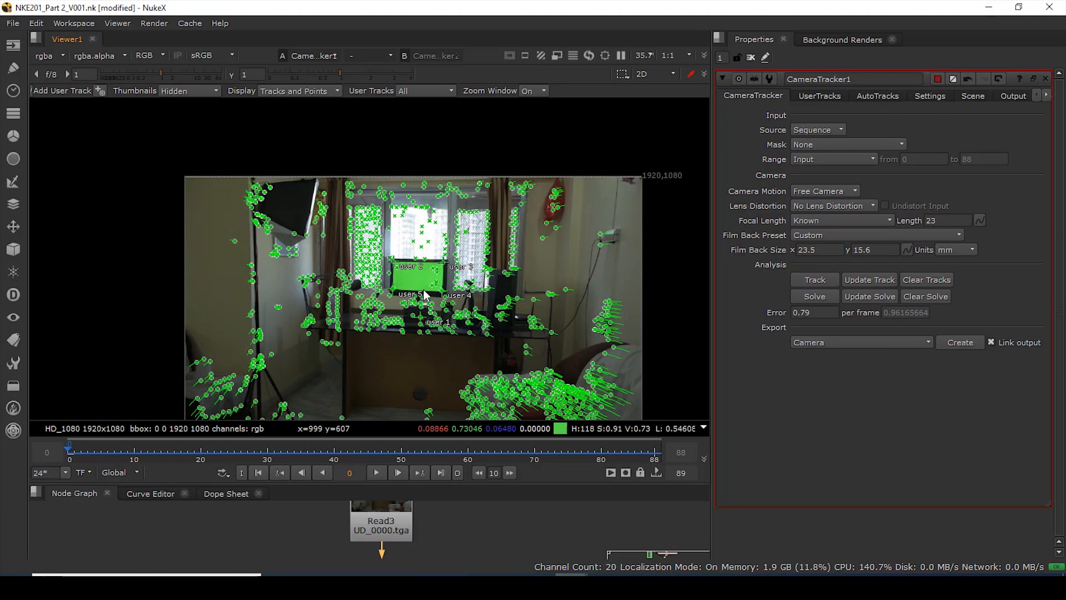
{"action": "scroll", "coordinate": [418, 308], "scroll_direction": "down", "scroll_amount": 5}
{"action": "scroll", "coordinate": [418, 309], "scroll_direction": "up", "scroll_amount": 4}
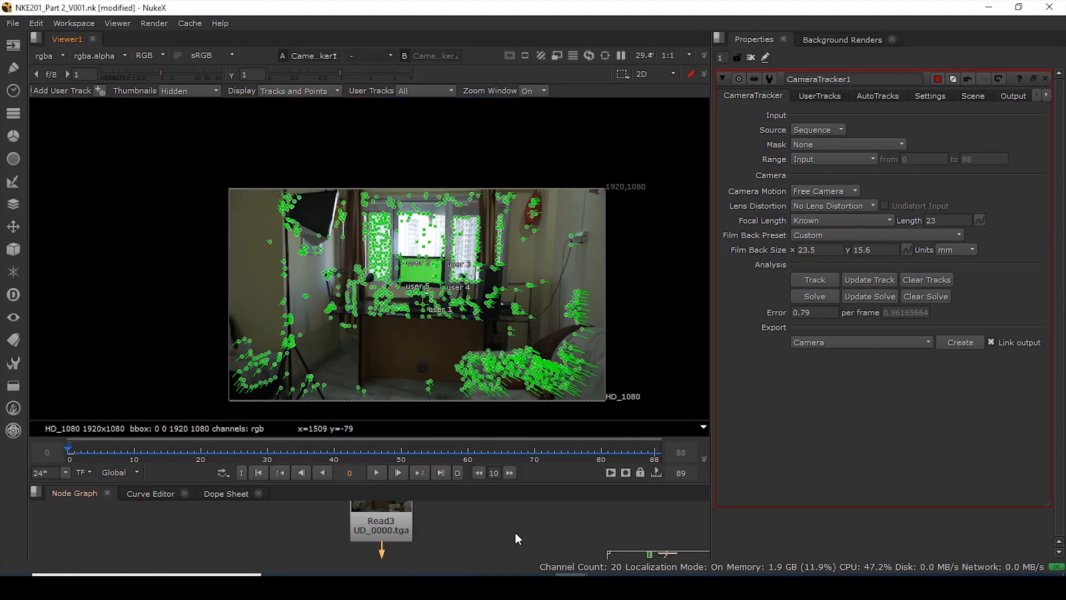
- Export the solved camera as a Scene with linked output
{"action": "left_click", "coordinate": [375, 531]}
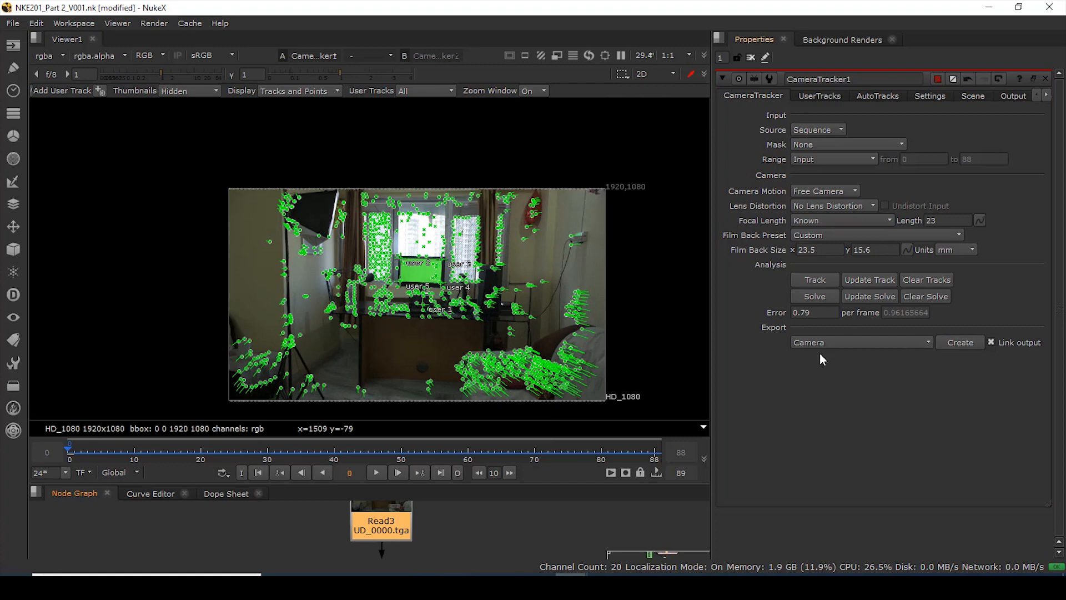
{"action": "left_click", "coordinate": [919, 341]}
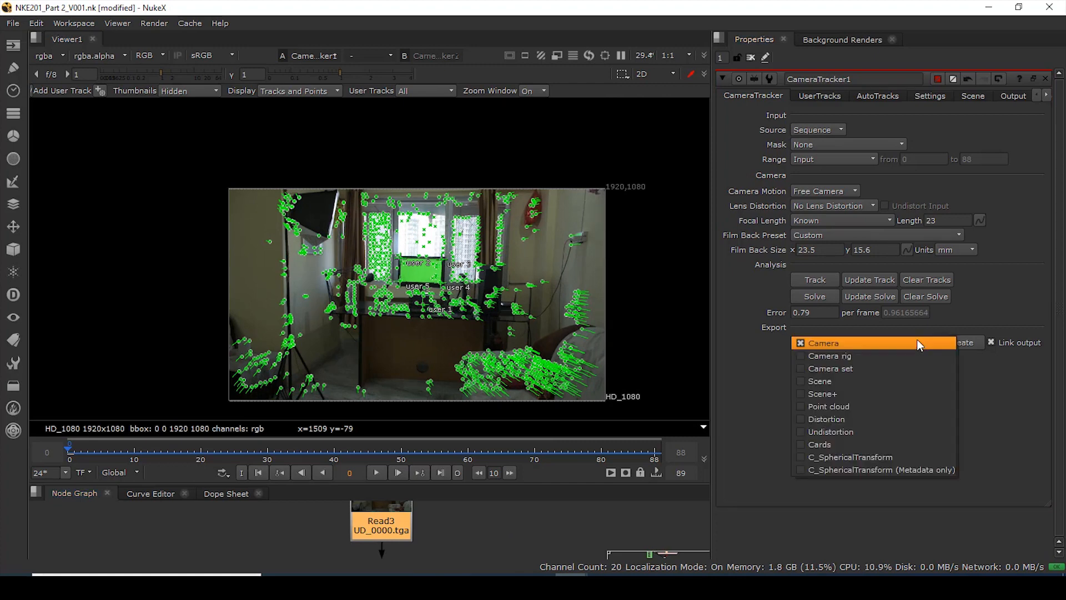
{"action": "left_click", "coordinate": [821, 381]}
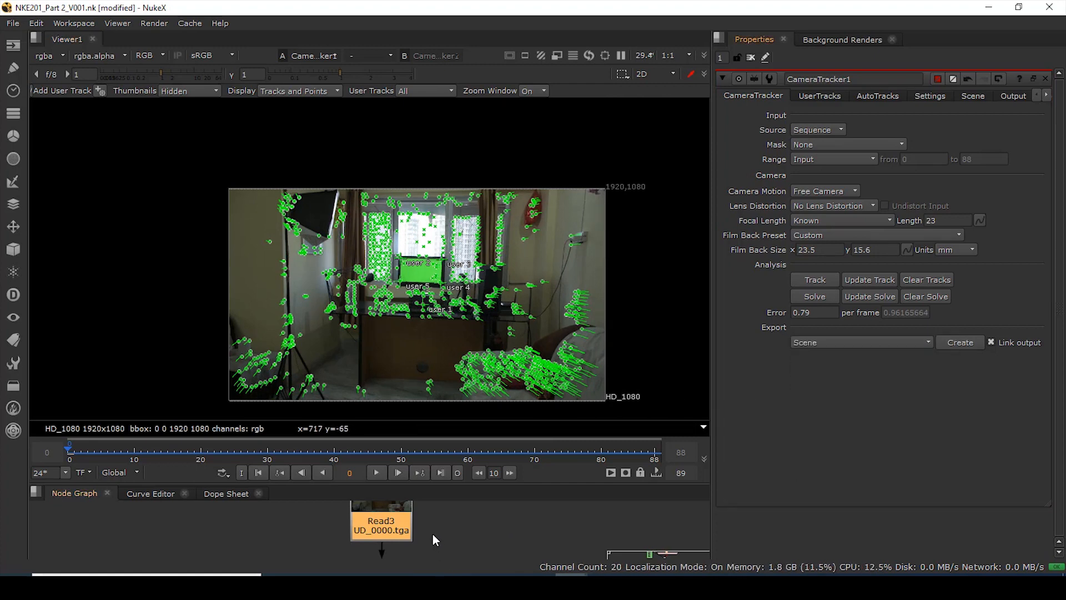
{"action": "scroll", "coordinate": [432, 534], "scroll_direction": "down", "scroll_amount": 5}
{"action": "mouse_move", "coordinate": [425, 510]}
{"action": "middle_mouse_down"}
{"action": "mouse_move", "coordinate": [388, 463]}
{"action": "mouse_move", "coordinate": [407, 511]}
{"action": "middle_mouse_up"}
{"action": "left_click", "coordinate": [960, 343]}
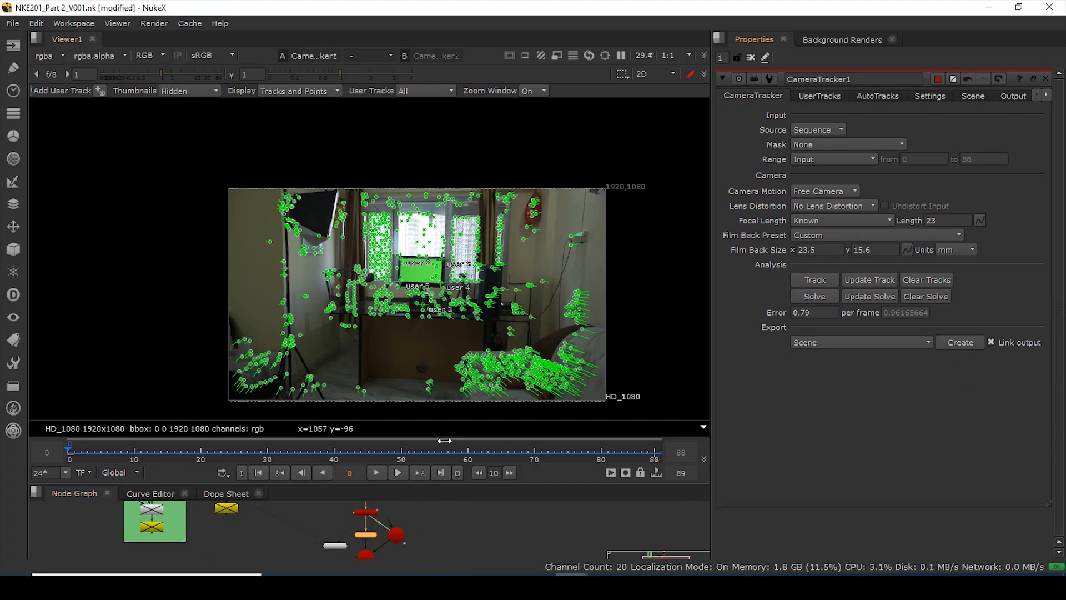
- Enlarge the node graph and display the Scene1 node in the viewer to view the camera and point cloud in 3D
{"action": "left_click_drag", "start_coordinate": [447, 485], "coordinate": [447, 339]}
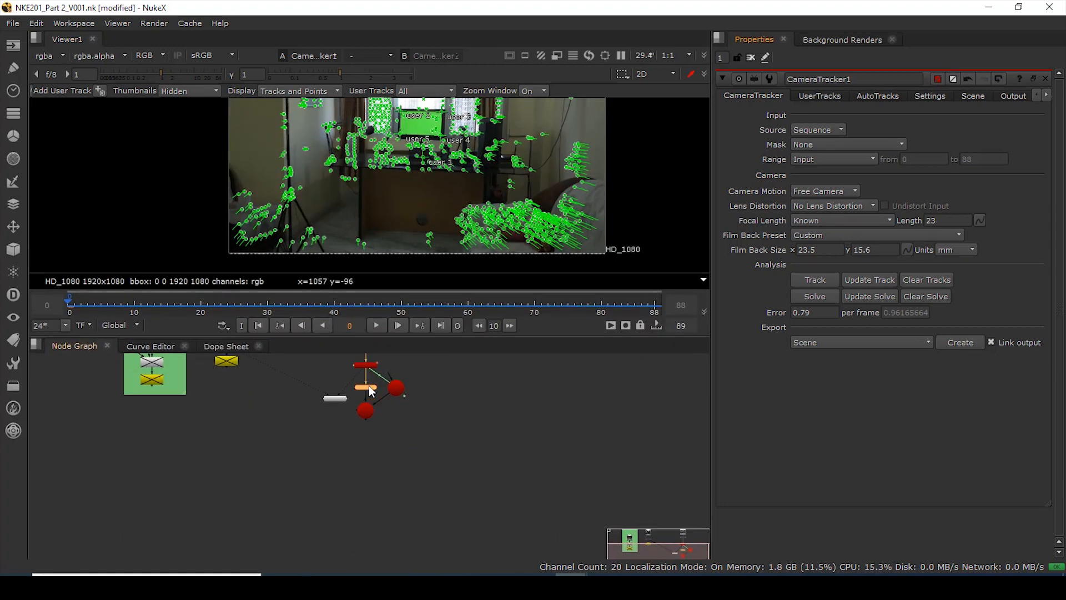
{"action": "scroll", "coordinate": [392, 479], "scroll_direction": "up", "scroll_amount": 3}
{"action": "middle_click_drag", "start_coordinate": [387, 392], "coordinate": [429, 418]}
{"action": "left_click", "coordinate": [464, 468]}
{"action": "left_click", "coordinate": [352, 495]}
{"action": "key", "text": "1"}
{"action": "scroll", "coordinate": [431, 195], "scroll_direction": "up", "scroll_amount": 4}
{"action": "left_click_drag", "start_coordinate": [482, 208], "coordinate": [462, 189], "text": "ctrl"}
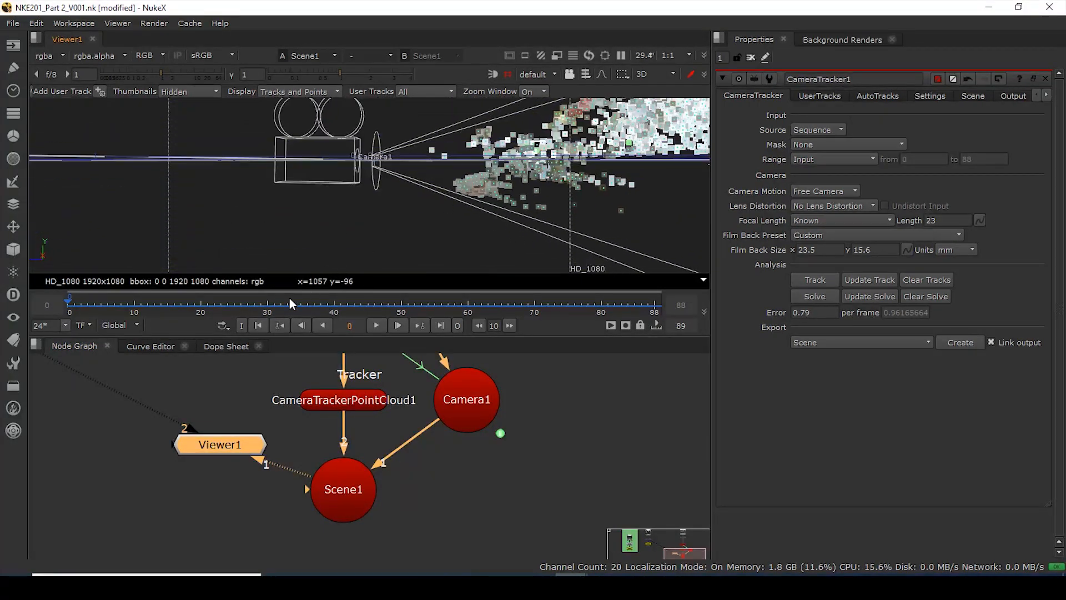
- Play the shot in the 3D view and examine the camera movement against the point cloud from another angle
{"action": "left_click", "coordinate": [376, 324]}
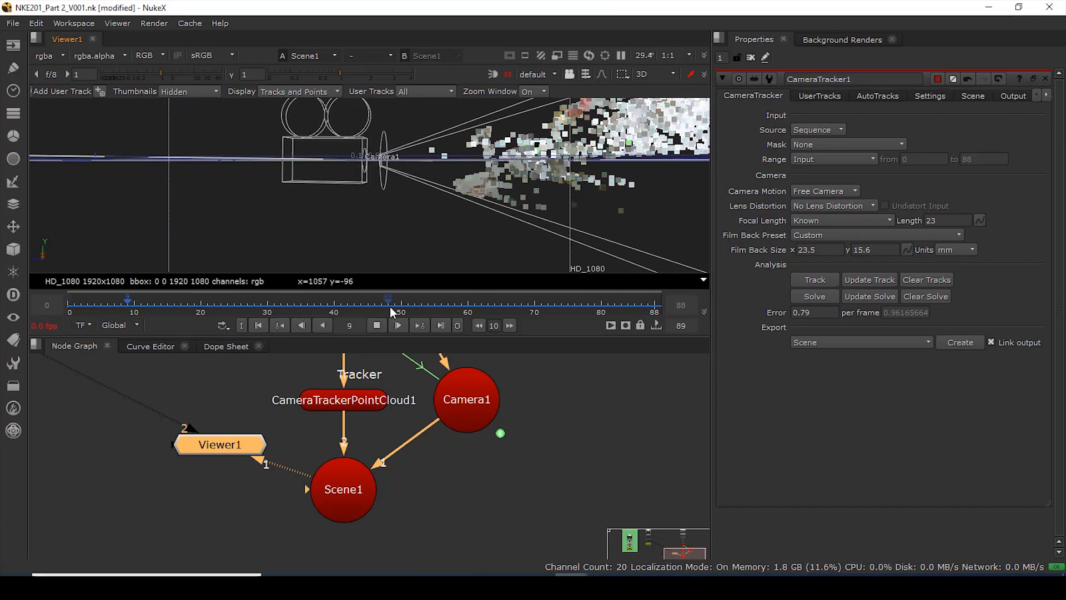
{"action": "left_click_drag", "start_coordinate": [317, 183], "coordinate": [324, 71], "text": "ctrl"}
{"action": "left_click", "coordinate": [374, 321]}
{"action": "scroll", "coordinate": [381, 217], "scroll_direction": "up", "scroll_amount": 3}
{"action": "mouse_move", "coordinate": [381, 217]}
{"action": "left_mouse_down", "text": "ctrl"}
{"action": "mouse_move", "coordinate": [398, 204]}
{"action": "mouse_move", "coordinate": [385, 209]}
{"action": "left_mouse_up", "text": "ctrl"}
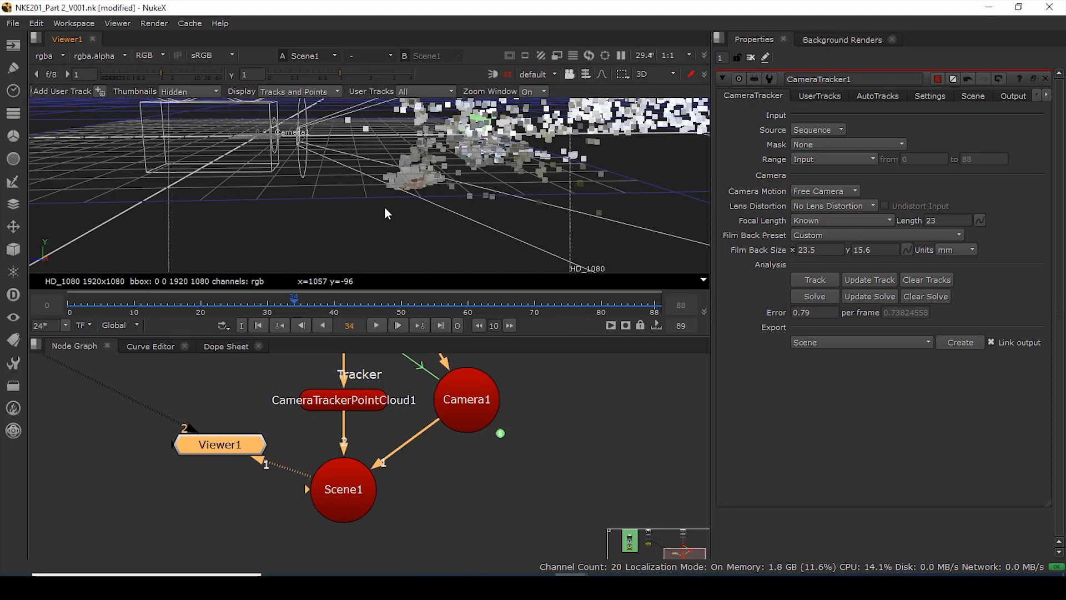
- Select CameraTracker1 in the node graph and bring up its scene constraint and transform settings
{"action": "middle_click_drag", "start_coordinate": [398, 375], "coordinate": [398, 530]}
{"action": "left_click", "coordinate": [348, 472]}
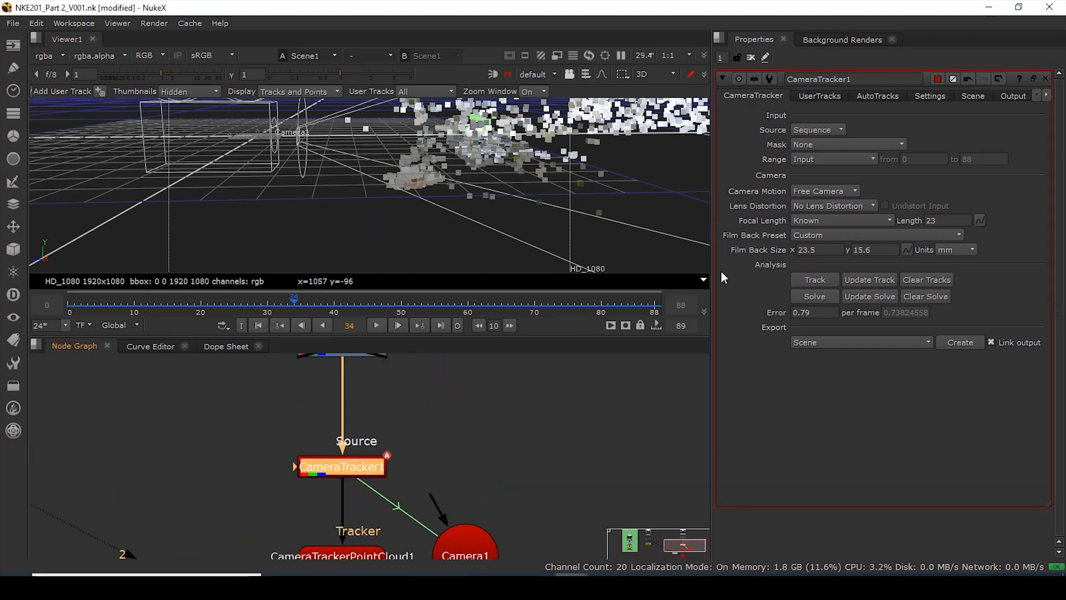
{"action": "left_click", "coordinate": [974, 98]}
{"action": "left_click", "coordinate": [404, 209]}
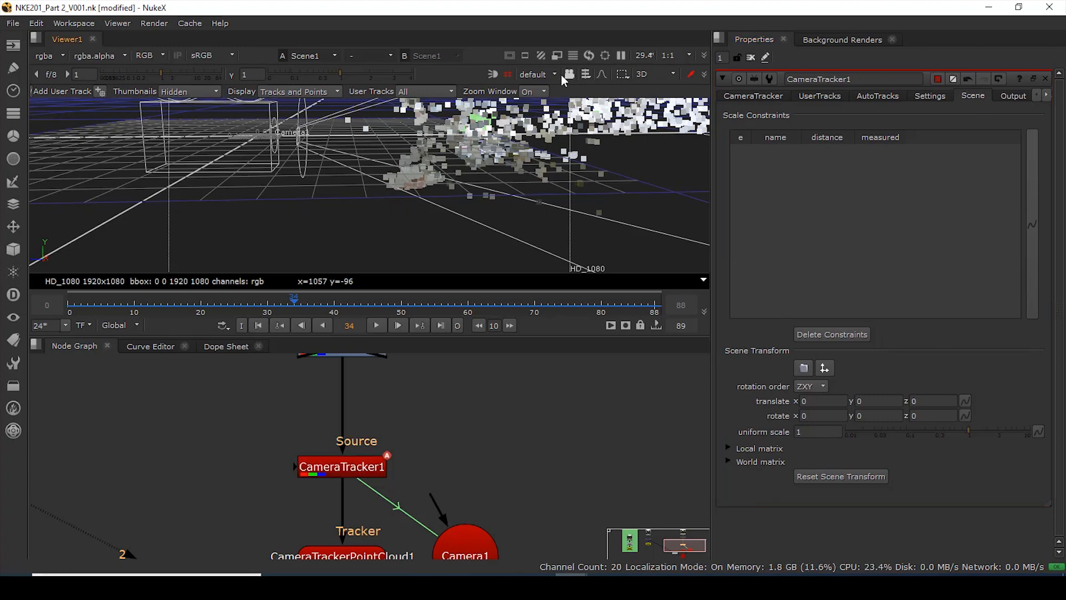
- Switch the 3D view to the right side and select the lower point cloud points to judge the ground level
{"action": "left_click", "coordinate": [660, 74]}
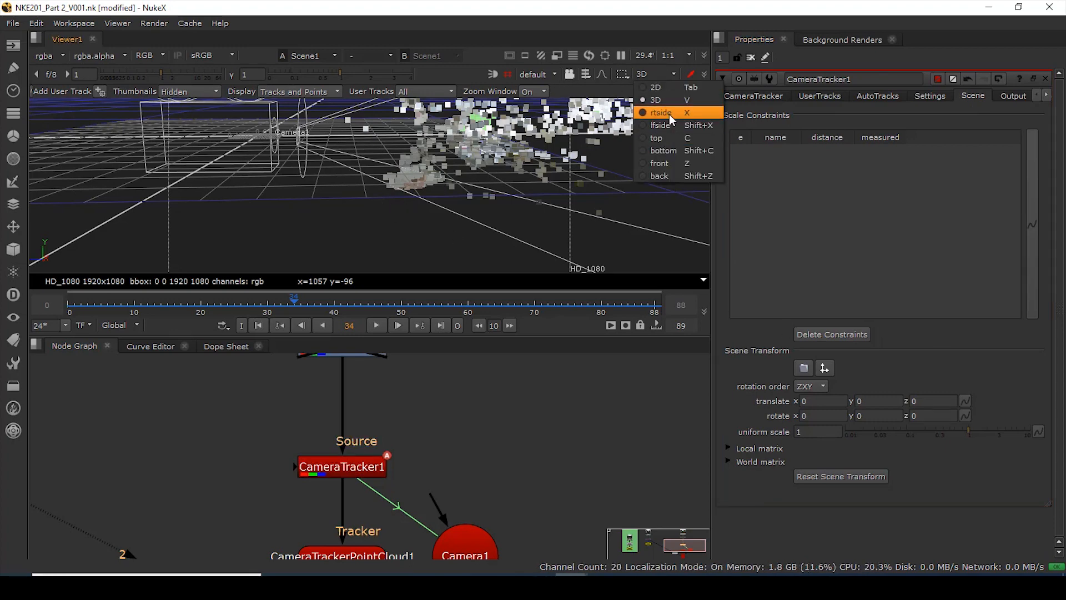
{"action": "left_click", "coordinate": [672, 116]}
{"action": "scroll", "coordinate": [458, 213], "scroll_direction": "up", "scroll_amount": 4}
{"action": "scroll", "coordinate": [459, 214], "scroll_direction": "up", "scroll_amount": 6}
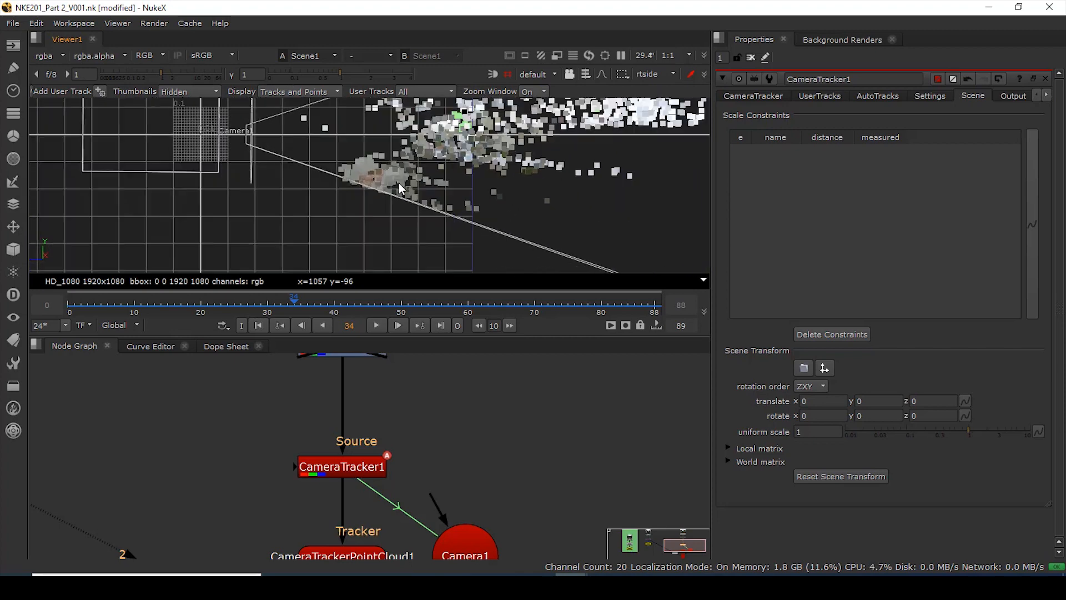
{"action": "left_click_drag", "start_coordinate": [363, 237], "coordinate": [603, 169]}
{"action": "scroll", "coordinate": [473, 216], "scroll_direction": "down", "scroll_amount": 3}
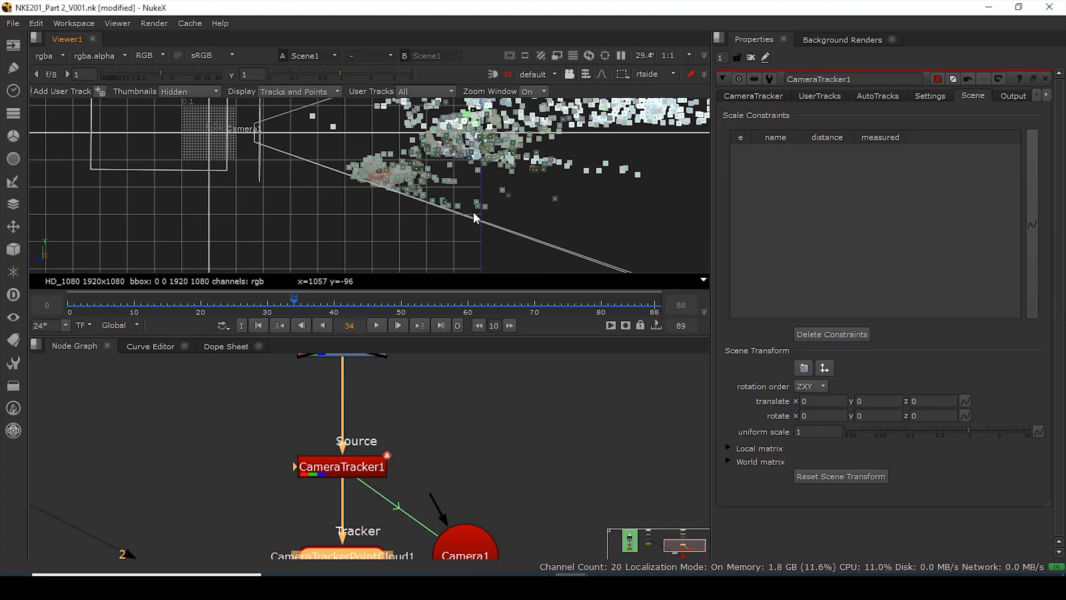
{"action": "scroll", "coordinate": [496, 217], "scroll_direction": "down", "scroll_amount": 4}
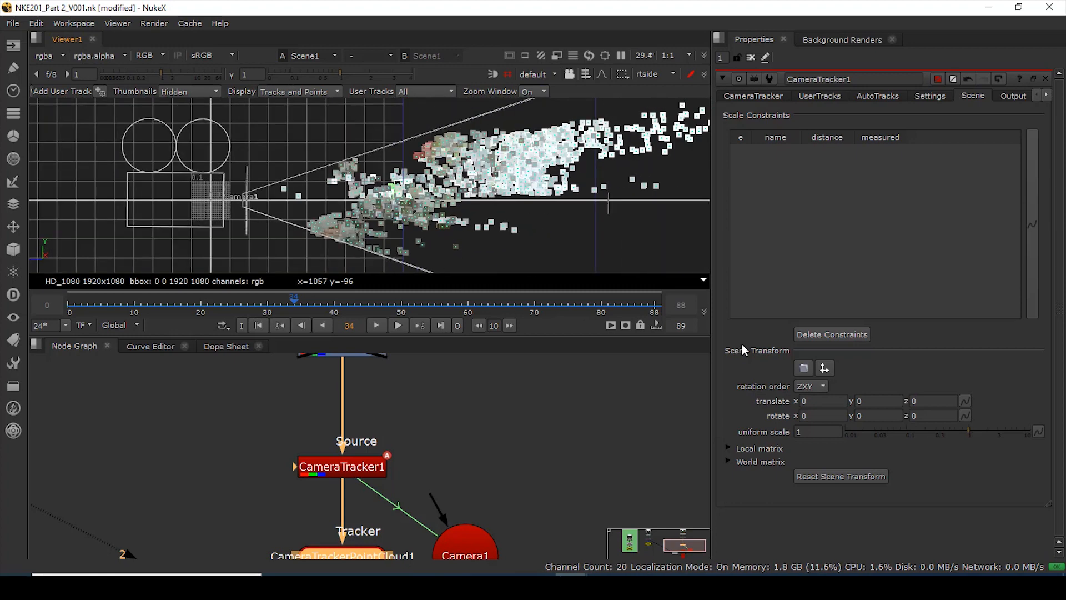
- Raise the tracked scene above the ground grid by setting the scene transform's Y translation to 0.277
{"action": "left_click", "coordinate": [880, 400]}
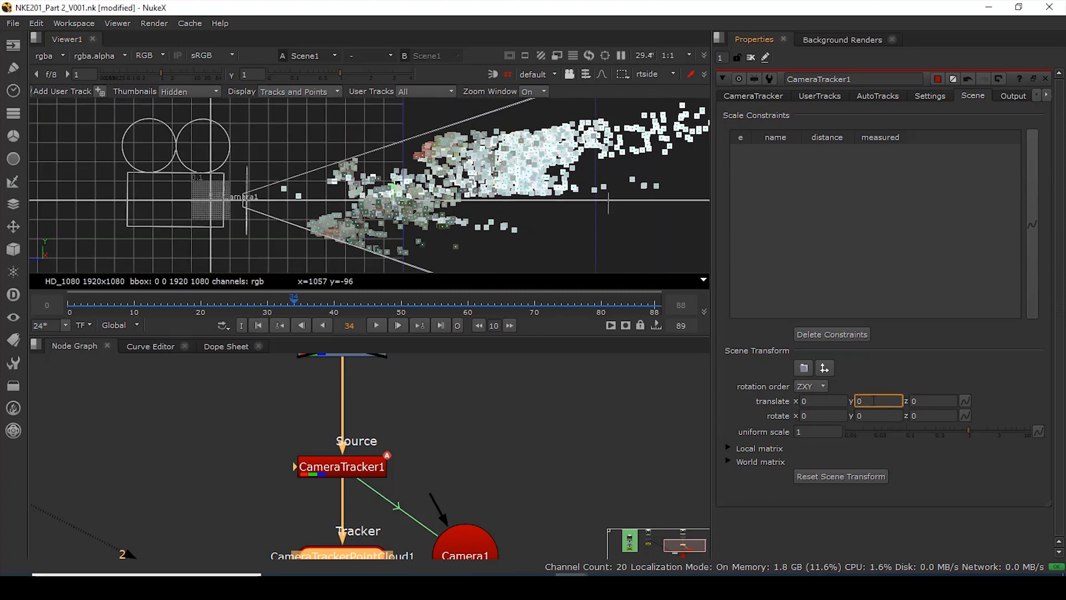
{"action": "type", "text": ".1"}
{"action": "key", "text": "Up"}
{"action": "key", "text": "Up"}
{"action": "key", "text": "Up"}
{"action": "key", "text": "Up"}
{"action": "key", "text": "Up"}
{"action": "key", "text": "Up"}
{"action": "key", "text": "Up"}
{"action": "key", "text": "Up"}
{"action": "key", "text": "Up"}
{"action": "key", "text": "Up"}
{"action": "key", "text": "Up"}
{"action": "key", "text": "Up"}
{"action": "key", "text": "Up"}
{"action": "key", "text": "Up"}
{"action": "key", "text": "Up"}
{"action": "key", "text": "Up"}
{"action": "key", "text": "Up"}
{"action": "key", "text": "Up"}
{"action": "key", "text": "Up"}
{"action": "key", "text": "Up"}
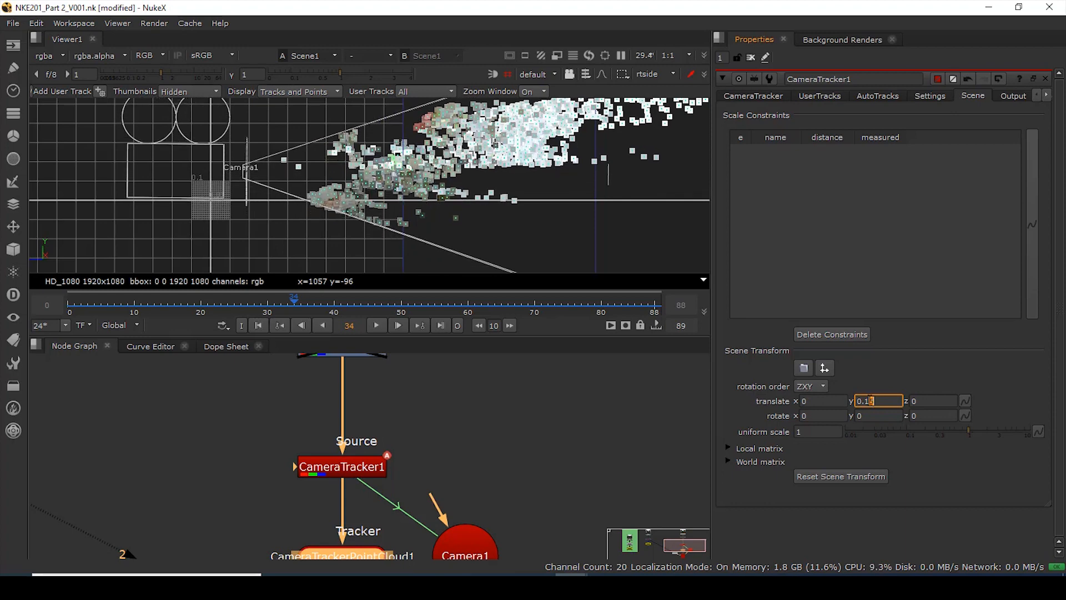
{"action": "scroll", "coordinate": [448, 167], "scroll_direction": "up", "scroll_amount": 5}
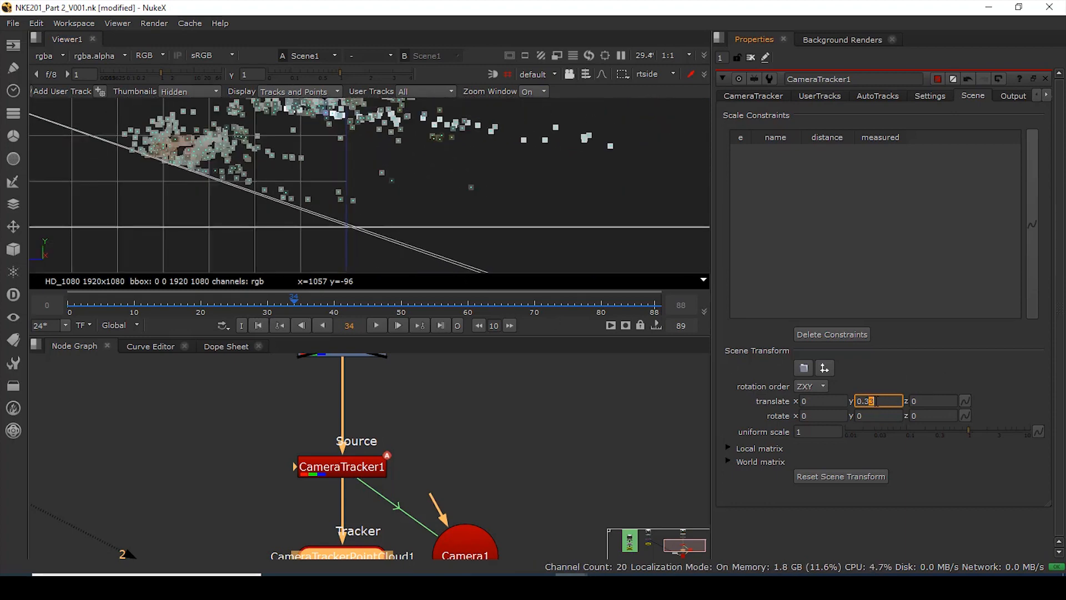
{"action": "key", "text": "Down"}
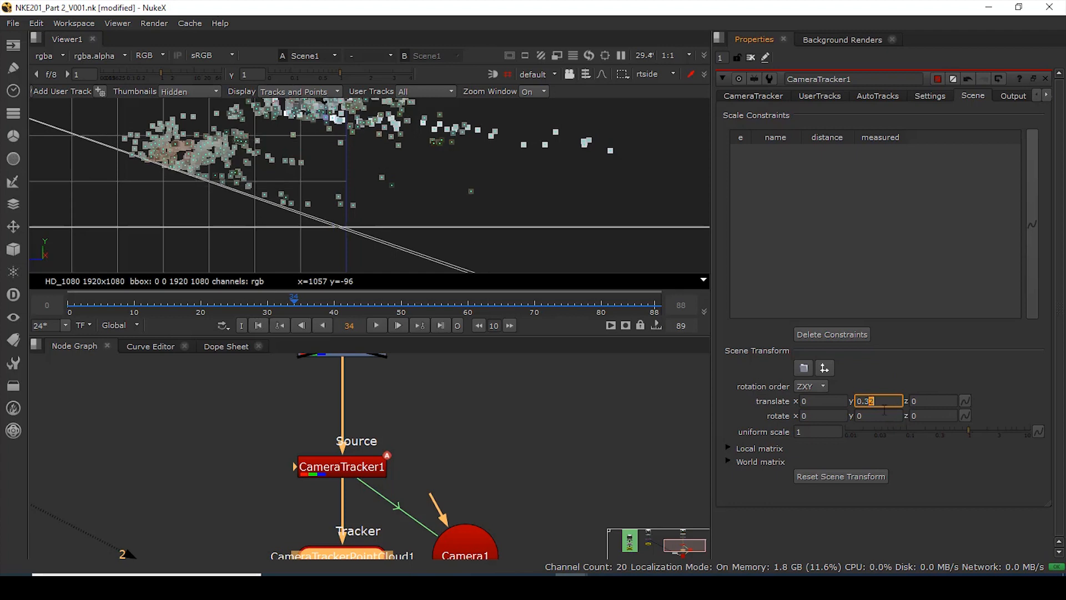
{"action": "key", "text": "Down"}
{"action": "key", "text": "Down"}
{"action": "key", "text": "Down"}
{"action": "key", "text": "Down"}
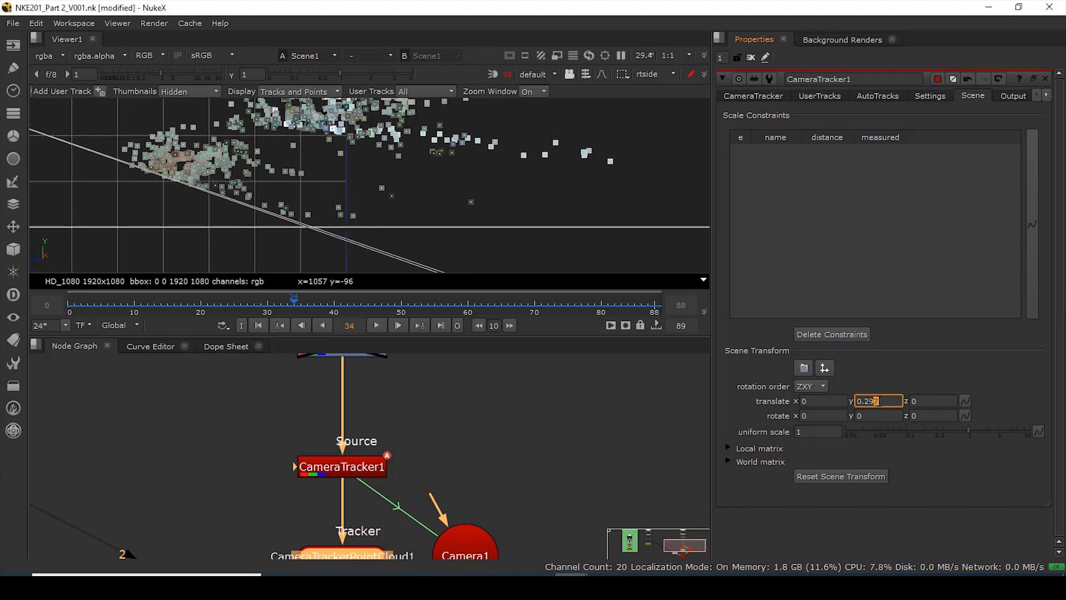
{"action": "key", "text": "Down"}
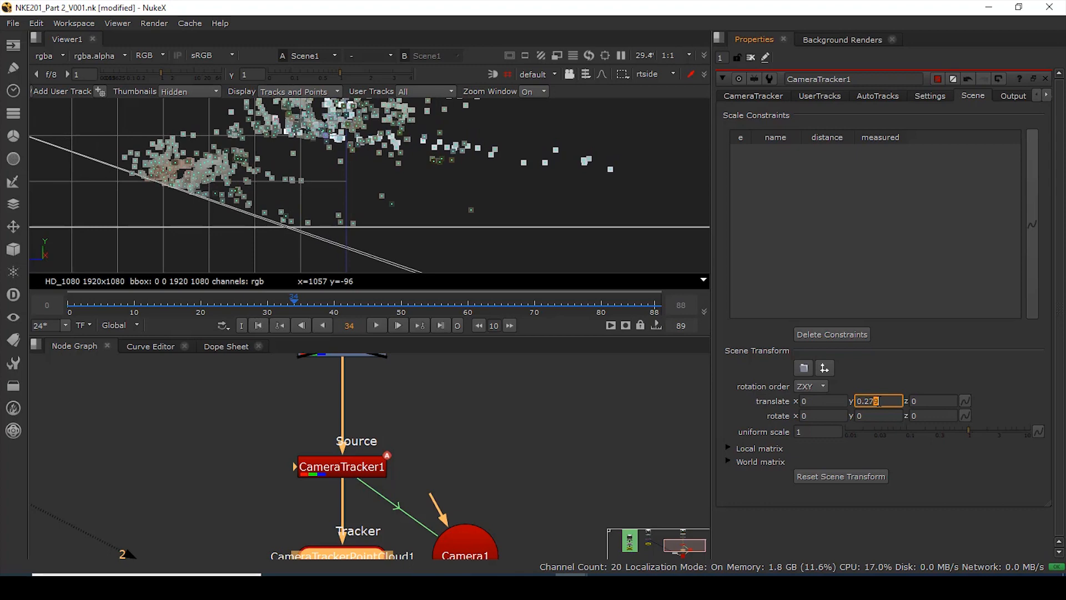
{"action": "key", "text": "Down"}
{"action": "scroll", "coordinate": [418, 211], "scroll_direction": "down", "scroll_amount": 5}
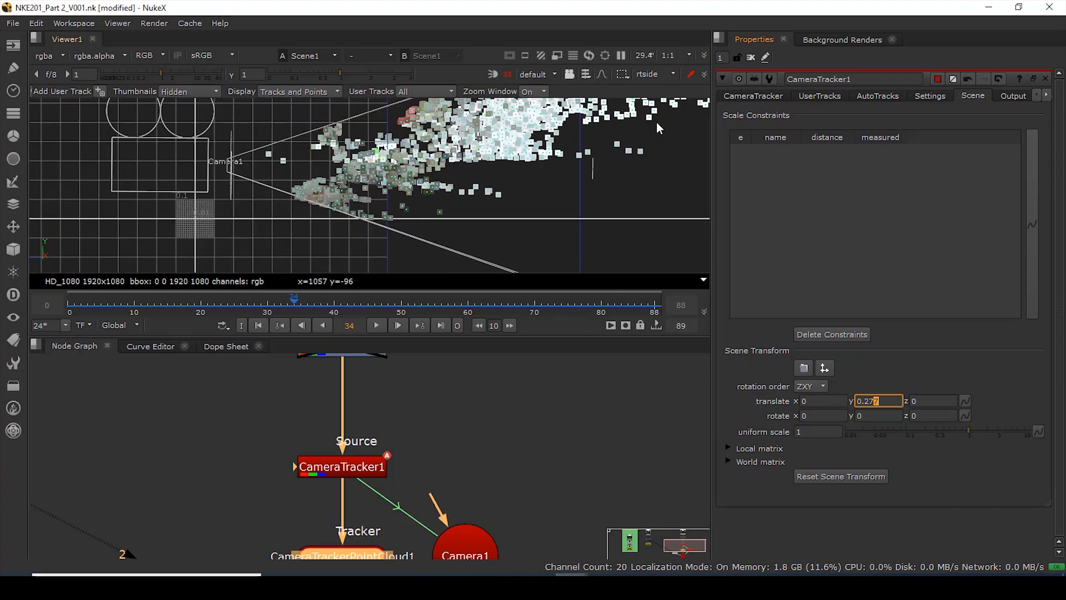
- View the scene from the front and set the scene transform's Z rotation to 1
{"action": "left_click", "coordinate": [665, 74]}
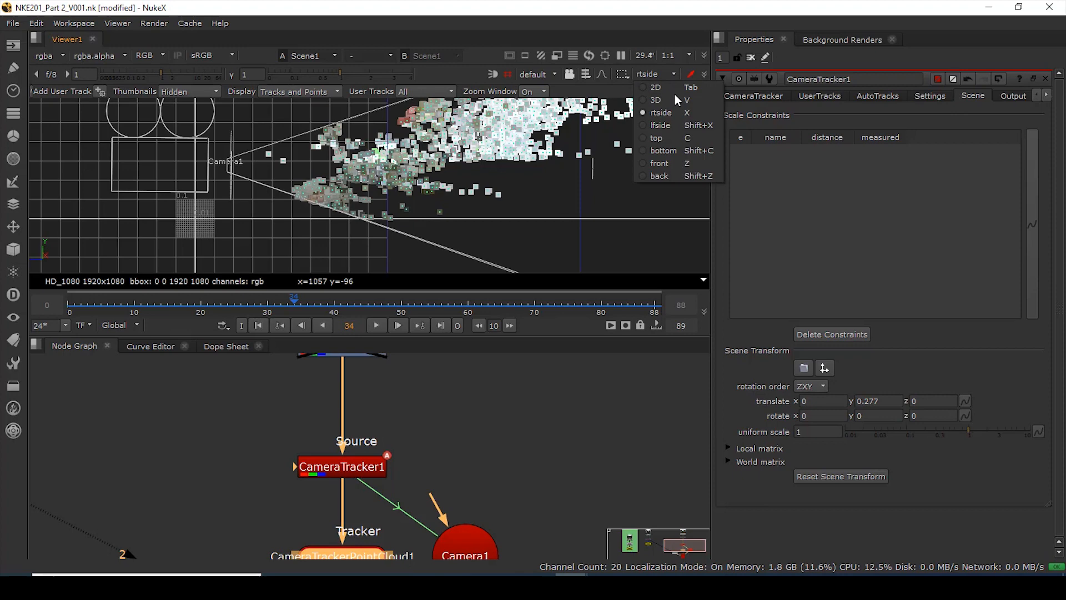
{"action": "left_click", "coordinate": [665, 162]}
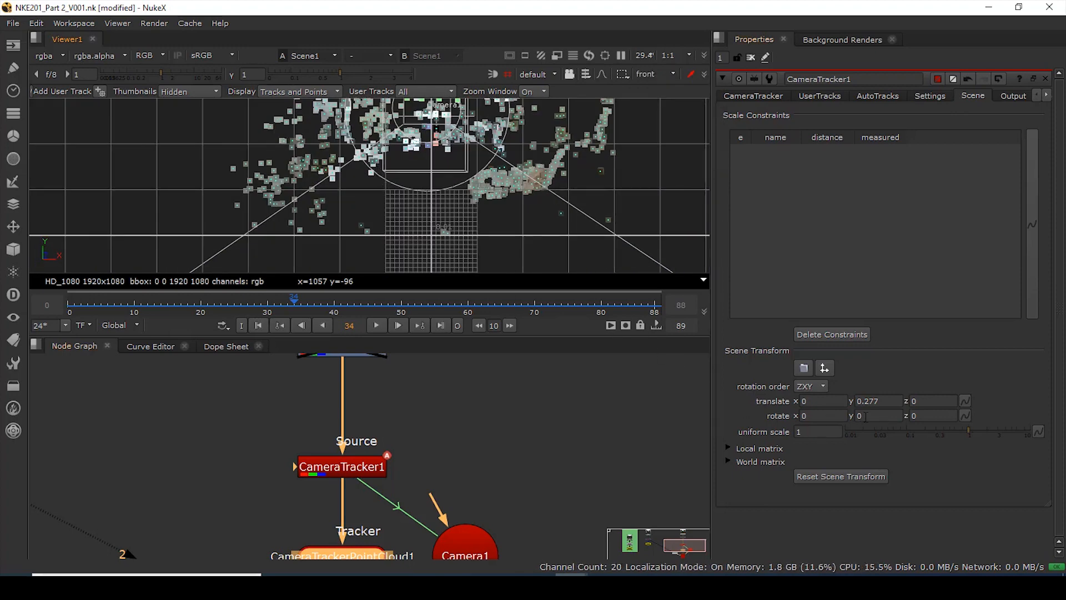
{"action": "left_click", "coordinate": [912, 416]}
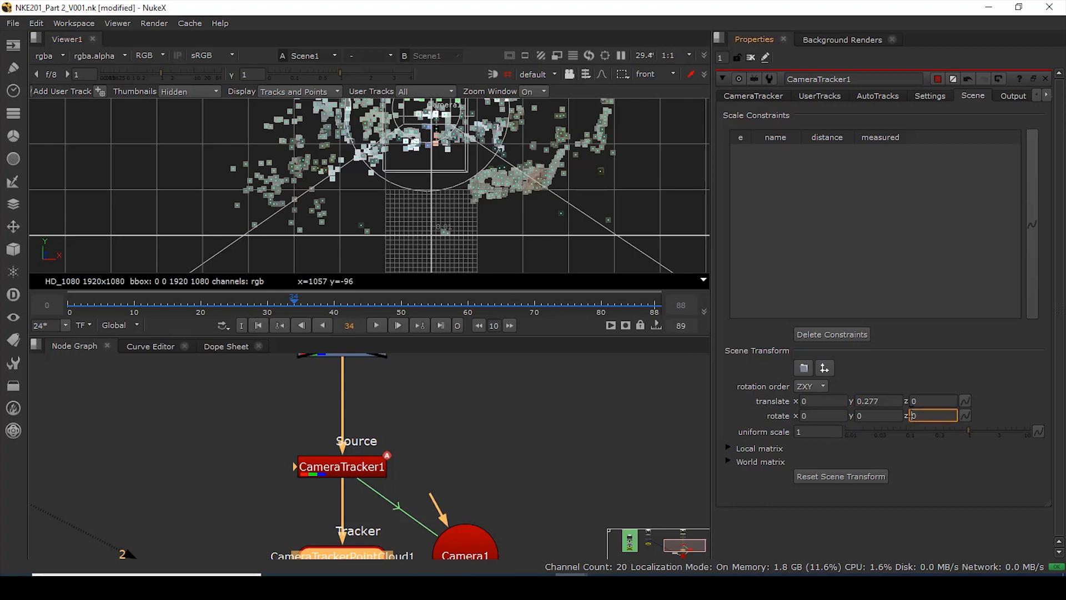
{"action": "key", "text": "Up"}
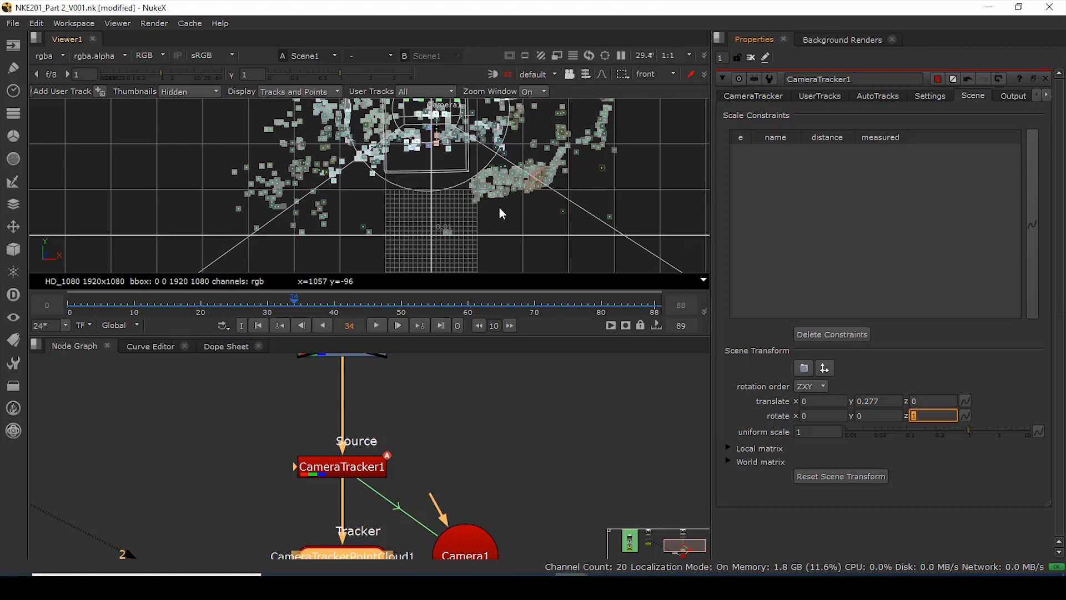
{"action": "scroll", "coordinate": [398, 212], "scroll_direction": "down", "scroll_amount": 5}
{"action": "scroll", "coordinate": [398, 212], "scroll_direction": "up", "scroll_amount": 5}
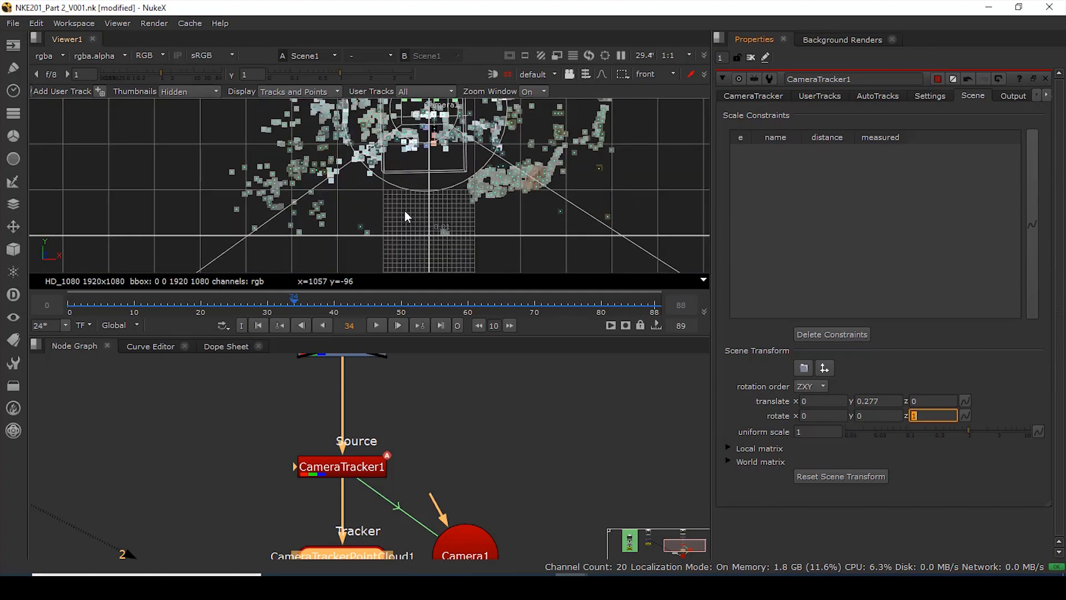
{"action": "scroll", "coordinate": [445, 215], "scroll_direction": "down", "scroll_amount": 3}
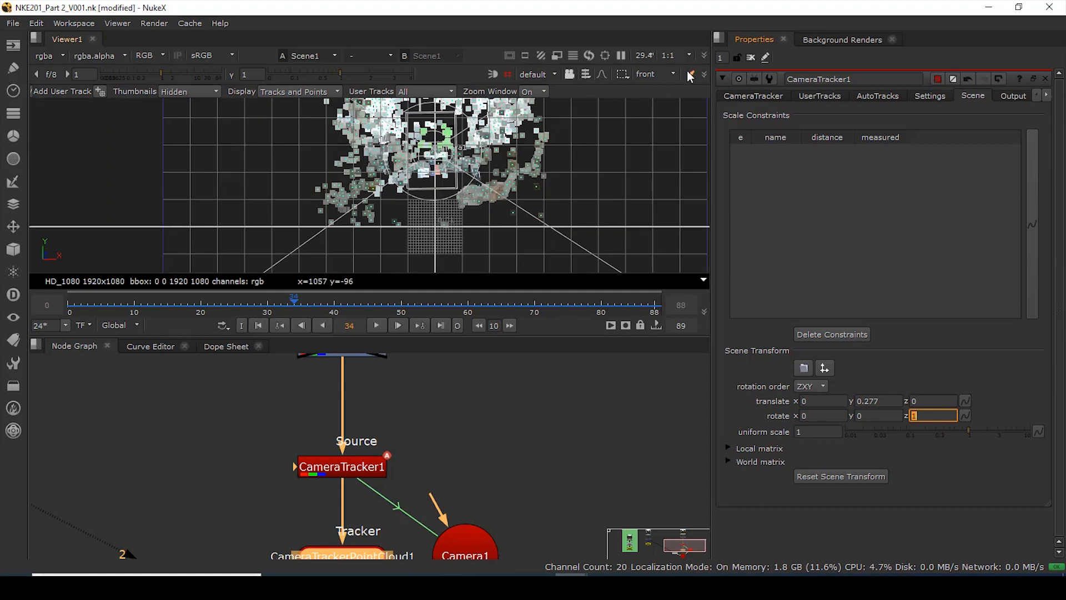
- View the scene from the top and set the scene transform's Z translation to 2.2 to centre the point cloud on the grid
{"action": "left_click", "coordinate": [669, 74]}
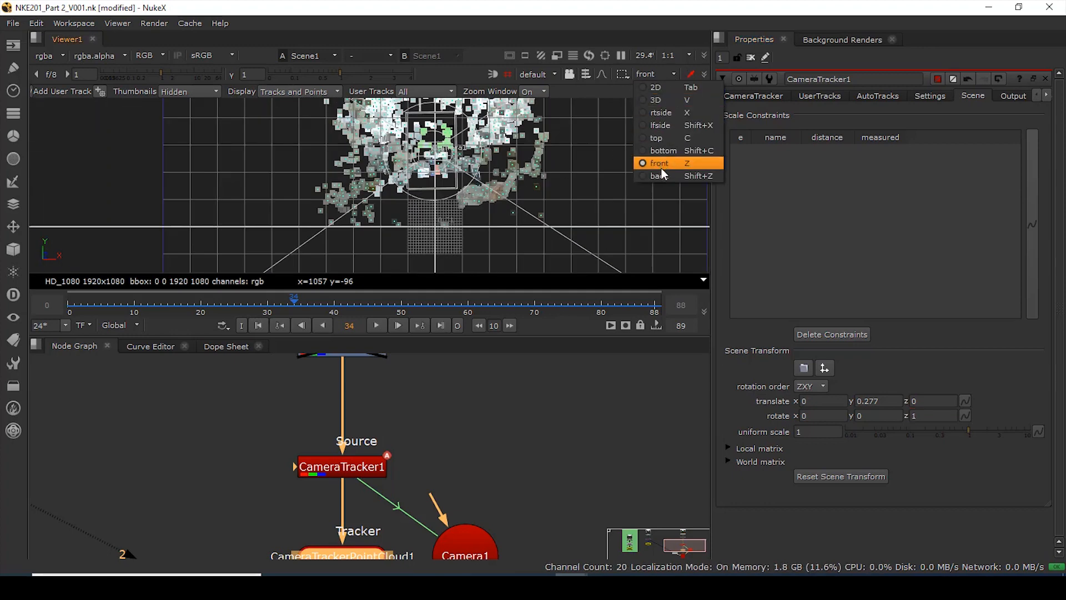
{"action": "left_click", "coordinate": [660, 139]}
{"action": "scroll", "coordinate": [366, 157], "scroll_direction": "up", "scroll_amount": 10}
{"action": "scroll", "coordinate": [444, 206], "scroll_direction": "up", "scroll_amount": 10}
{"action": "scroll", "coordinate": [396, 183], "scroll_direction": "down", "scroll_amount": 6}
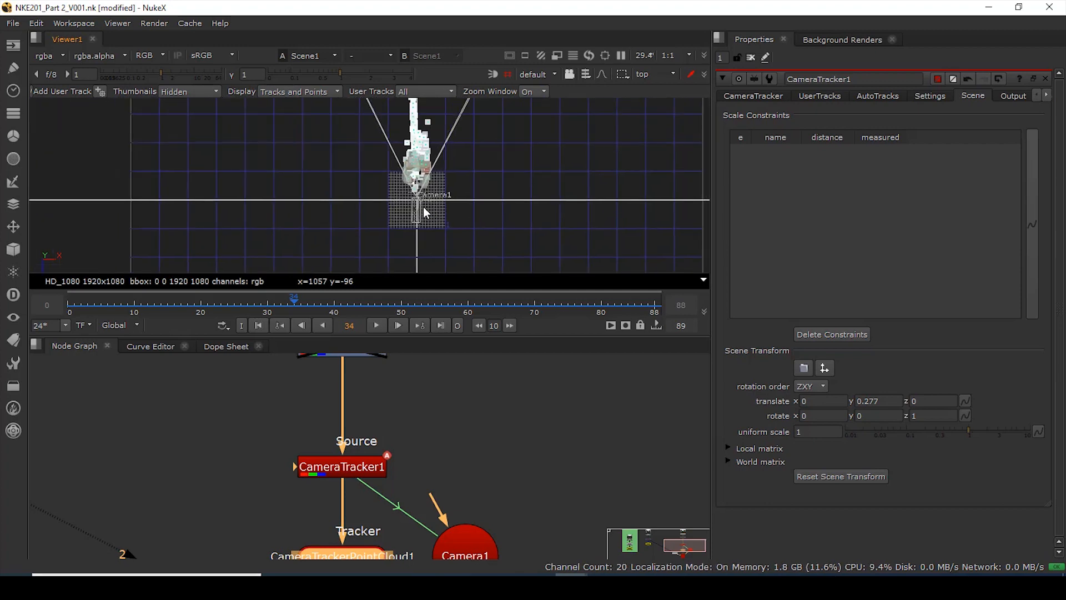
{"action": "left_click", "coordinate": [915, 400]}
{"action": "key", "text": "Down"}
{"action": "key", "text": "Up"}
{"action": "key", "text": "Up"}
{"action": "key", "text": "Up"}
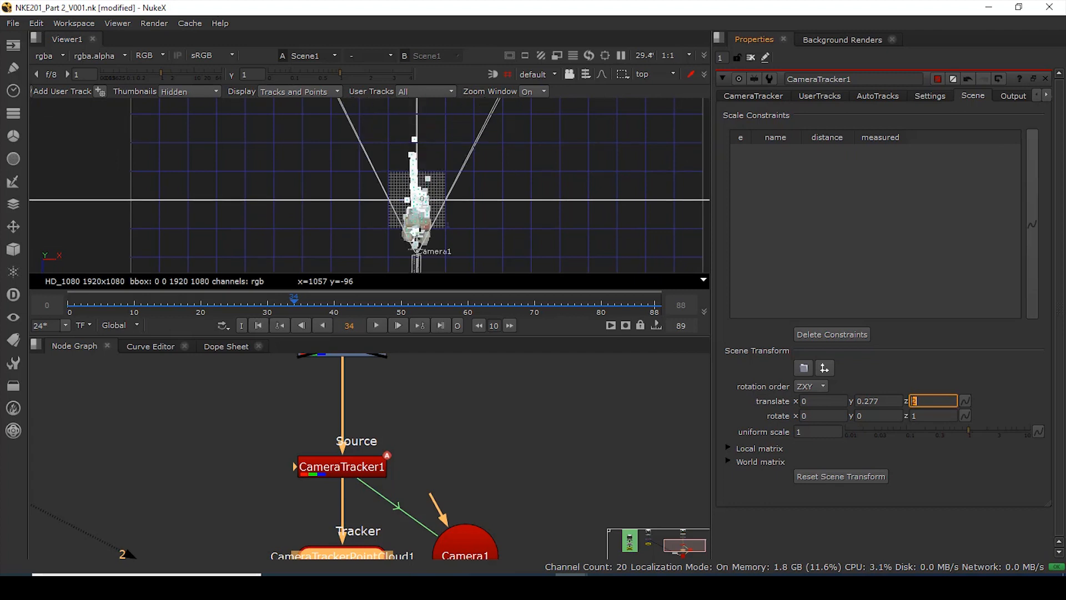
{"action": "type", "text": "1.8"}
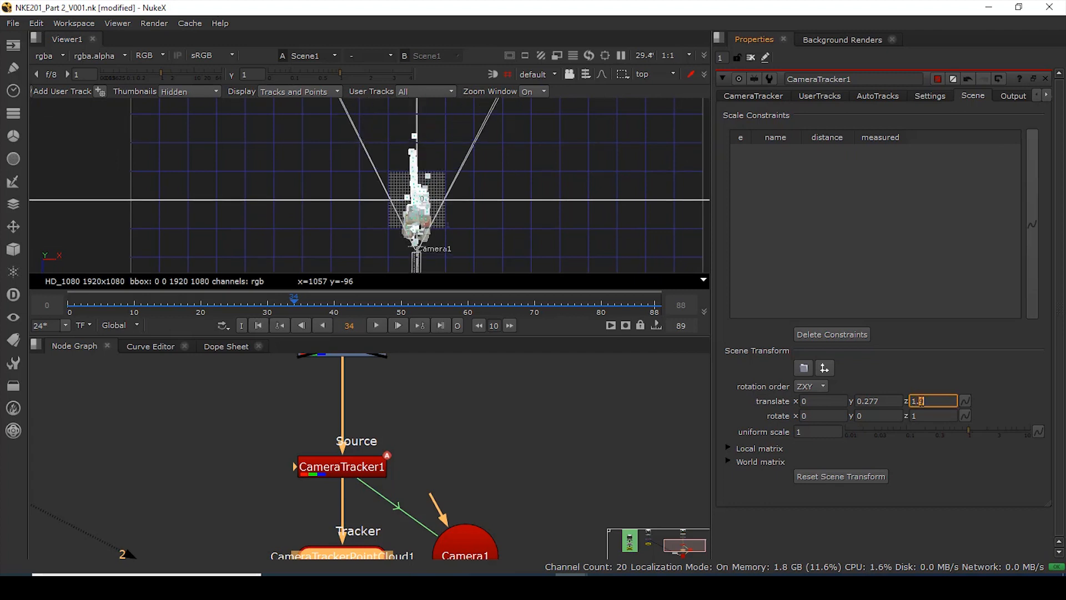
{"action": "key", "text": "Up"}
{"action": "key", "text": "Up"}
{"action": "key", "text": "Up"}
{"action": "key", "text": "Up"}
{"action": "key", "text": "Up"}
{"action": "key", "text": "Up"}
{"action": "key", "text": "Down"}
{"action": "key", "text": "Down"}
{"action": "key", "text": "Down"}
{"action": "key", "text": "Down"}
{"action": "key", "text": "Down"}
{"action": "key", "text": "Up"}
{"action": "key", "text": "Up"}
{"action": "key", "text": "Up"}
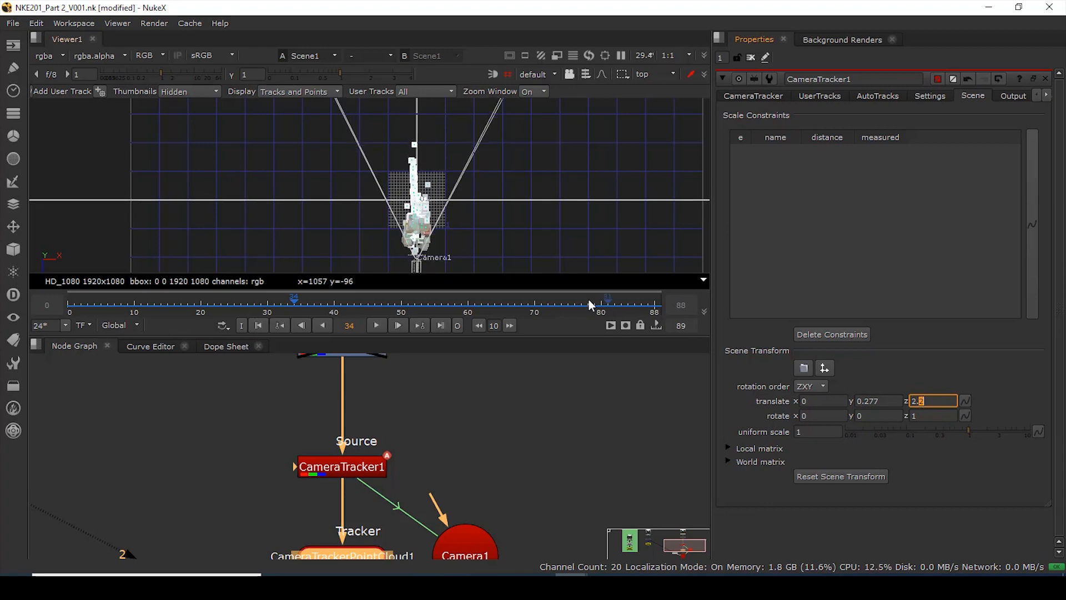
{"action": "scroll", "coordinate": [476, 196], "scroll_direction": "down", "scroll_amount": 3}
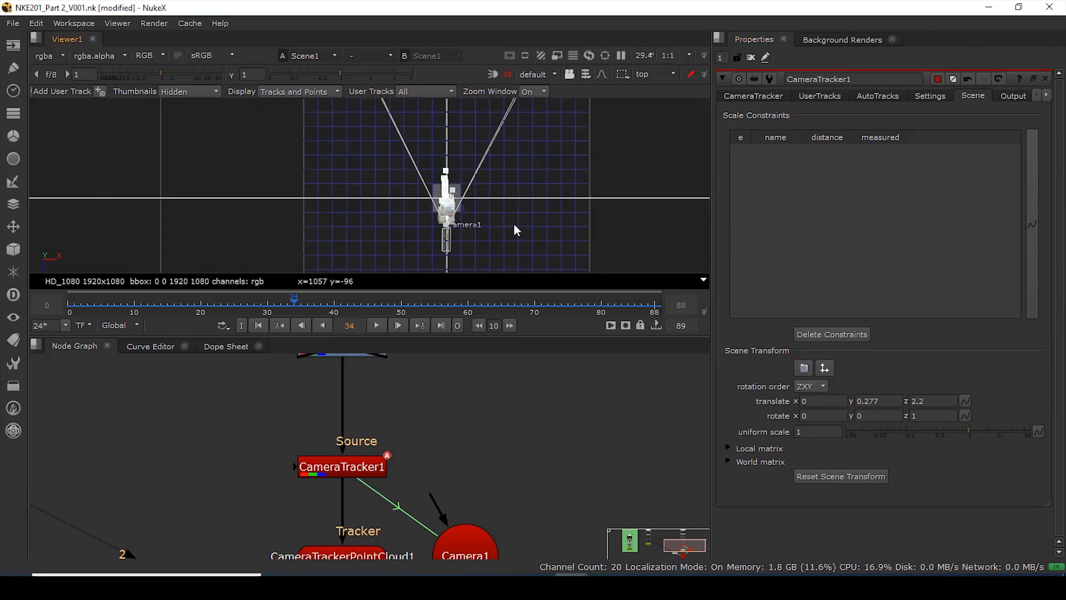
- Return to the perspective 3D view, play the shot while examining the camera from several angles, and go back to frame 0
{"action": "key", "text": "v"}
{"action": "left_click_drag", "start_coordinate": [403, 201], "coordinate": [324, 278], "text": "ctrl"}
{"action": "left_click", "coordinate": [258, 325]}
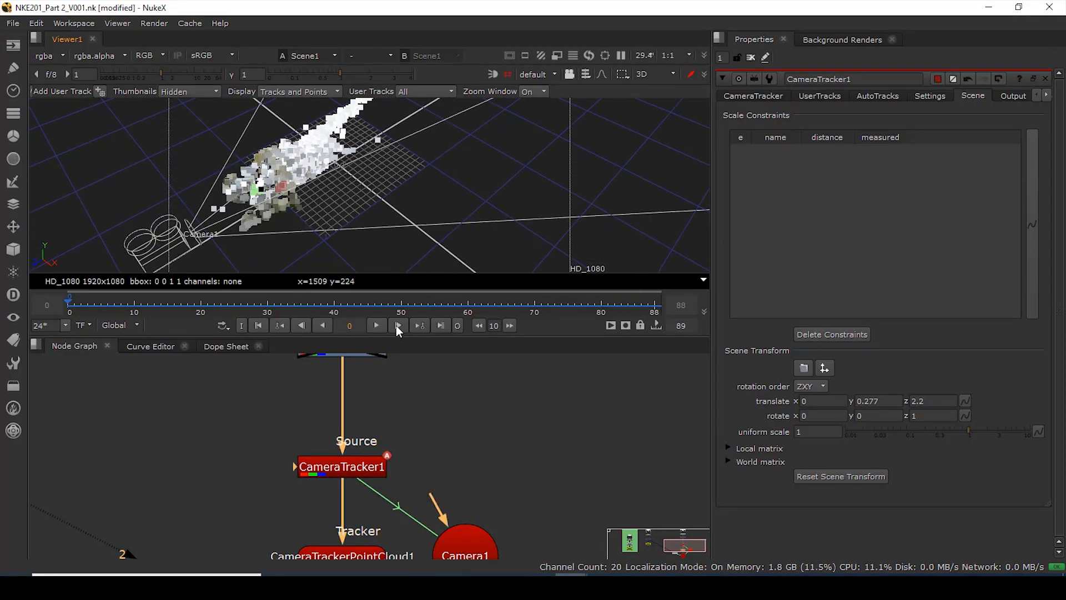
{"action": "left_click", "coordinate": [377, 325]}
{"action": "left_click_drag", "start_coordinate": [298, 245], "coordinate": [519, 155], "text": "ctrl"}
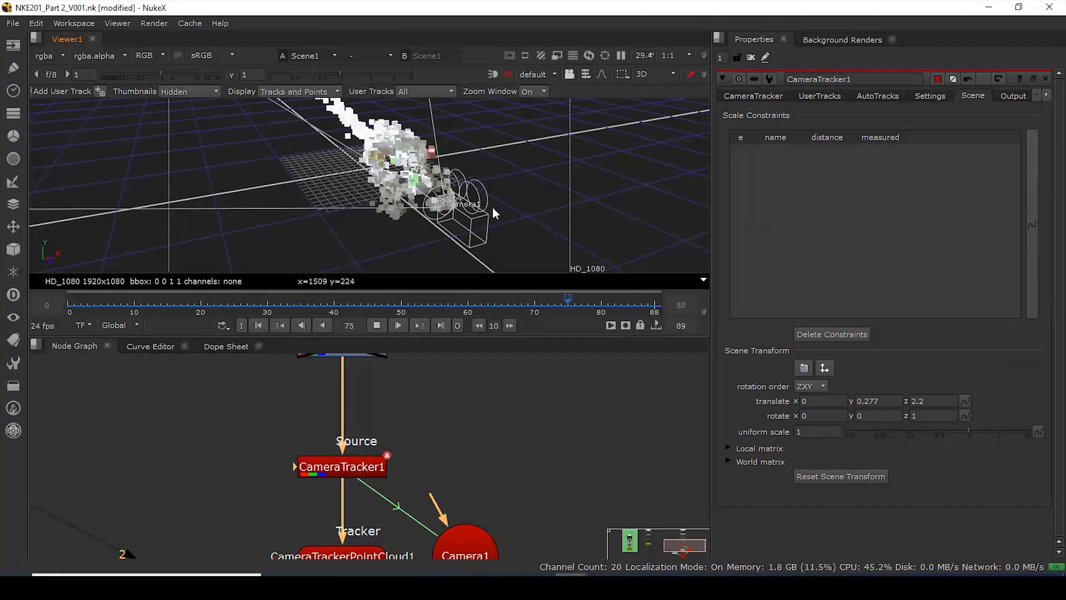
{"action": "left_click_drag", "start_coordinate": [578, 229], "coordinate": [320, 233], "text": "ctrl"}
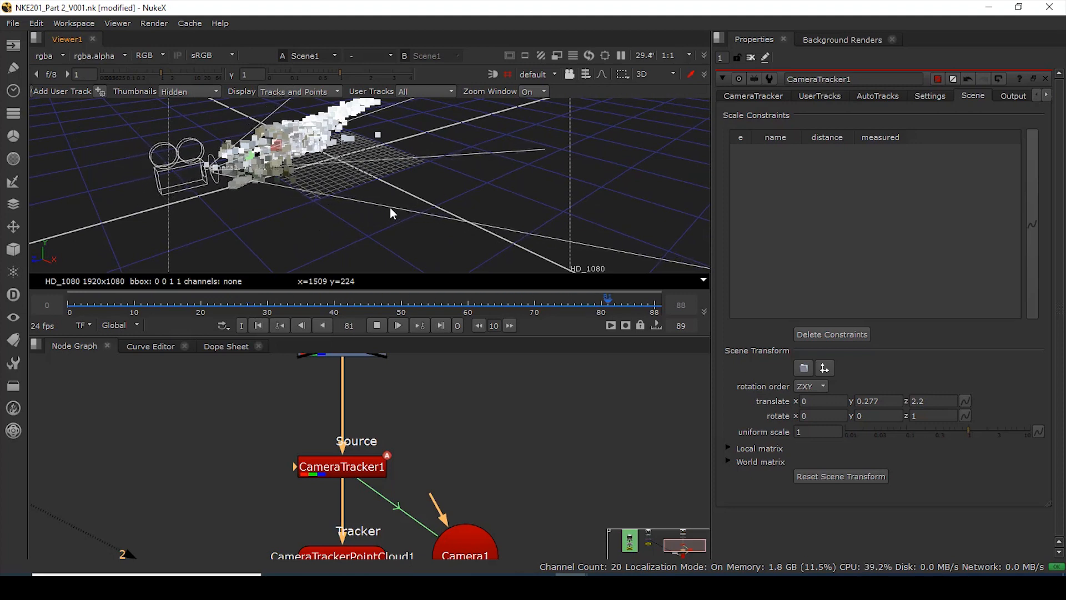
{"action": "left_click_drag", "start_coordinate": [314, 216], "coordinate": [449, 186], "text": "ctrl"}
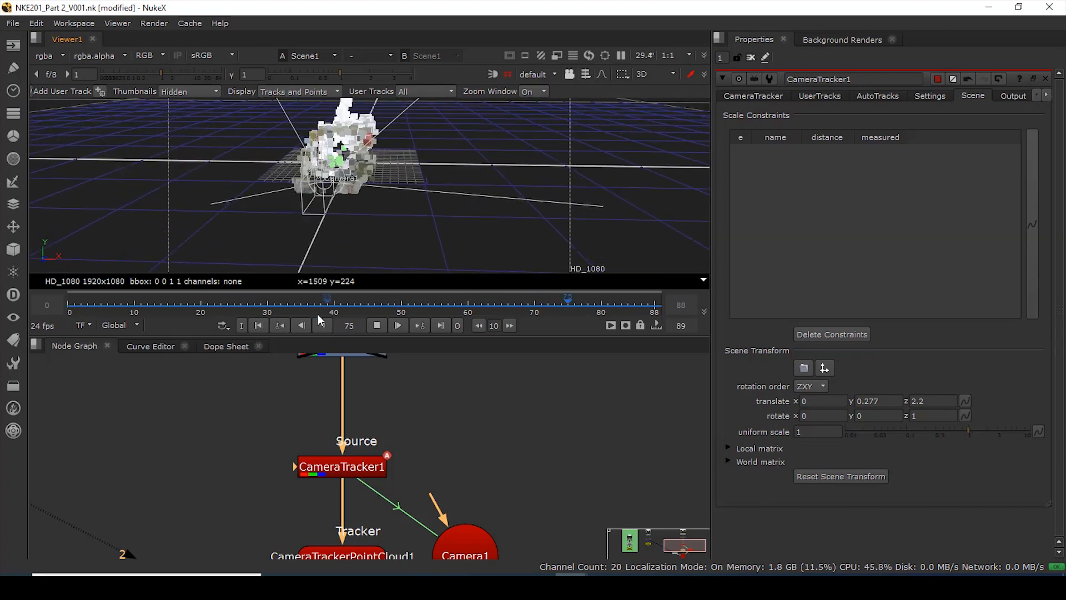
{"action": "left_click", "coordinate": [375, 326]}
{"action": "left_click", "coordinate": [259, 327]}
- Move the Viewer1 node down and away from Scene1 in the node graph
{"action": "scroll", "coordinate": [465, 432], "scroll_direction": "down", "scroll_amount": 3}
{"action": "middle_click_drag", "start_coordinate": [422, 418], "coordinate": [421, 365]}
{"action": "scroll", "coordinate": [361, 465], "scroll_direction": "up", "scroll_amount": 2}
{"action": "left_click_drag", "start_coordinate": [361, 466], "coordinate": [250, 547]}
{"action": "left_click", "coordinate": [408, 435]}
{"action": "left_click", "coordinate": [421, 498]}
- Add a ModelBuilder node beside the camera and scene nodes
{"action": "scroll", "coordinate": [489, 499], "scroll_direction": "down", "scroll_amount": 4}
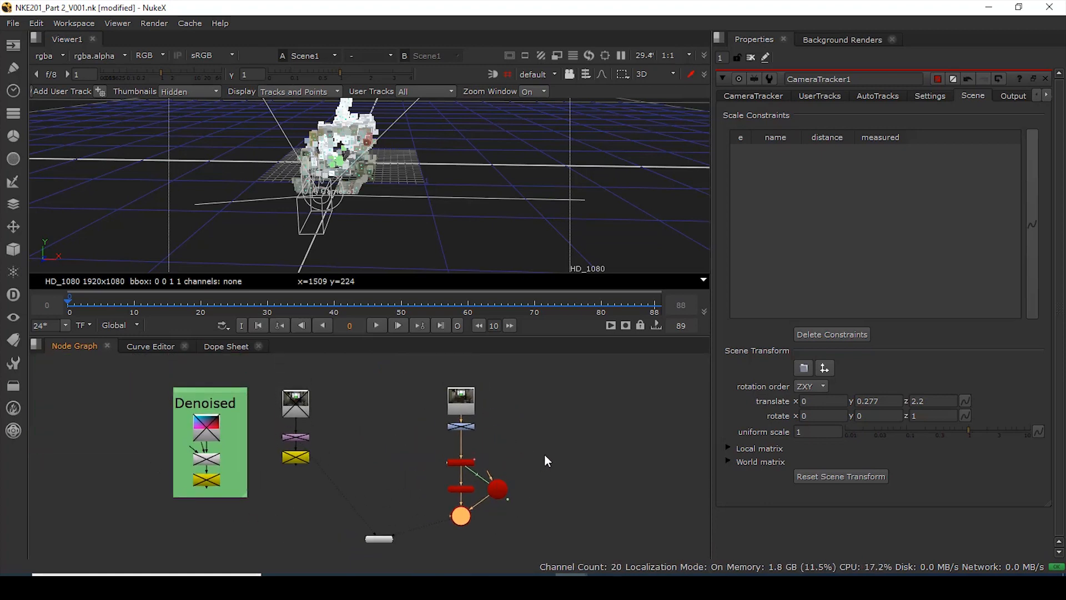
{"action": "scroll", "coordinate": [544, 454], "scroll_direction": "up", "scroll_amount": 2}
{"action": "key", "text": "Tab"}
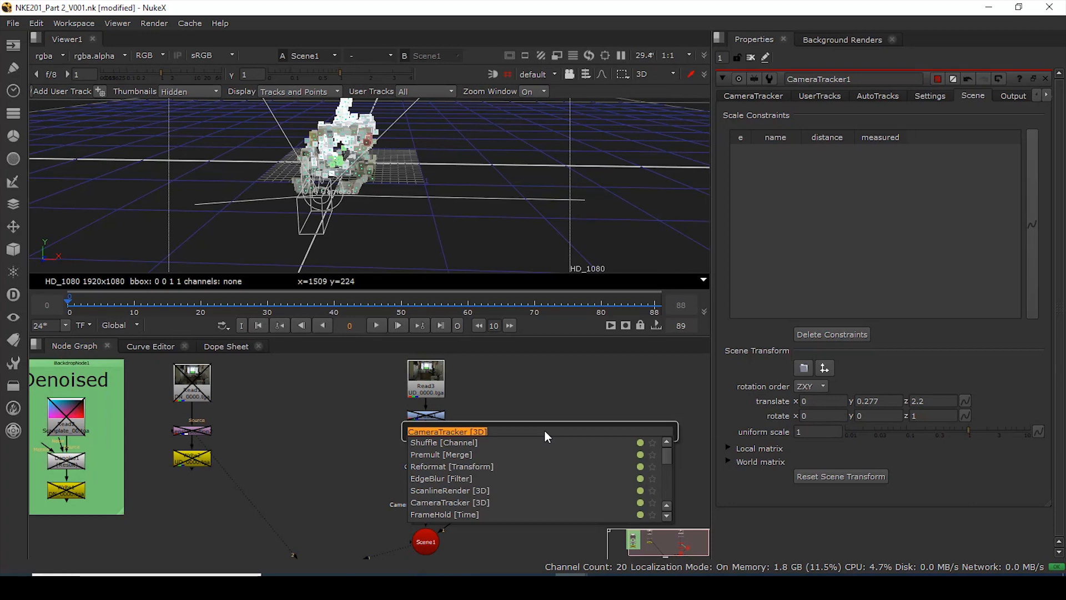
{"action": "type", "text": "mo"}
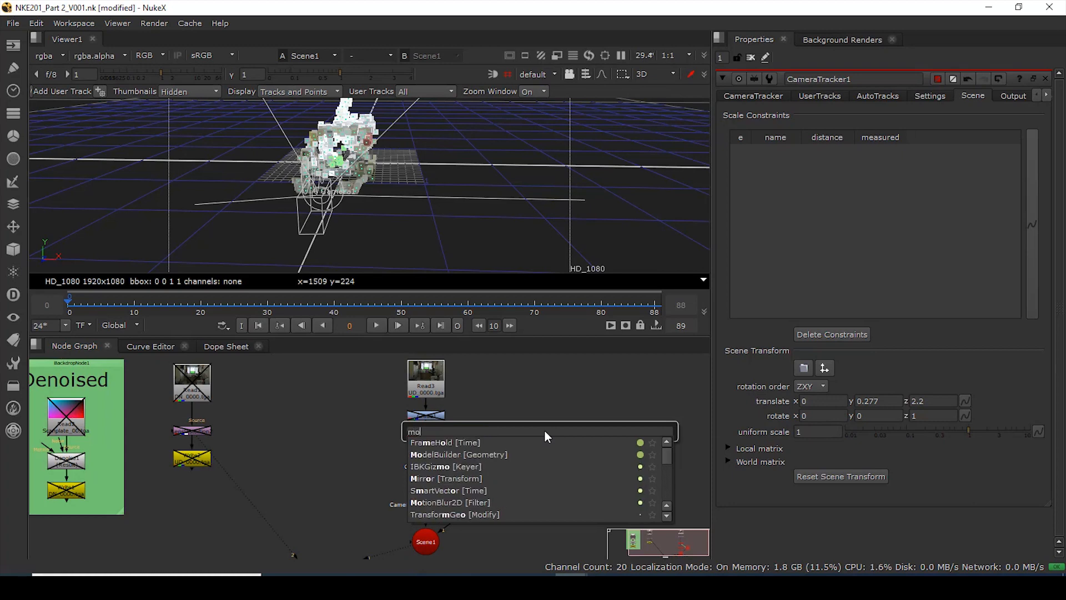
{"action": "type", "text": "de"}
{"action": "left_click", "coordinate": [466, 443]}
{"action": "scroll", "coordinate": [533, 433], "scroll_direction": "up", "scroll_amount": 3}
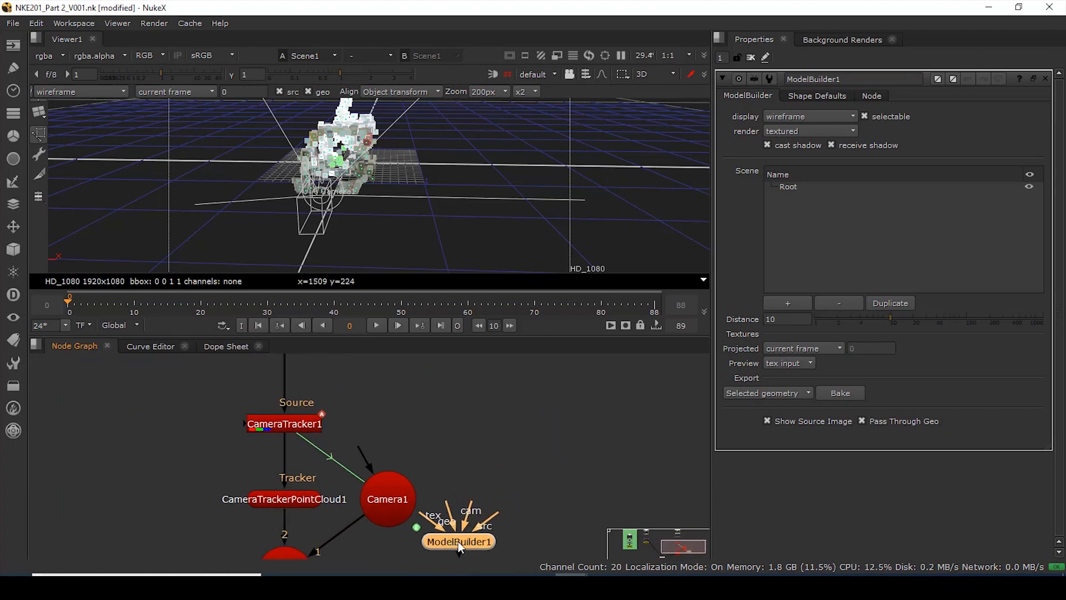
- Connect the ModelBuilder1 cam input to Camera1 and place the node below the camera
{"action": "middle_click_drag", "start_coordinate": [453, 541], "coordinate": [485, 439]}
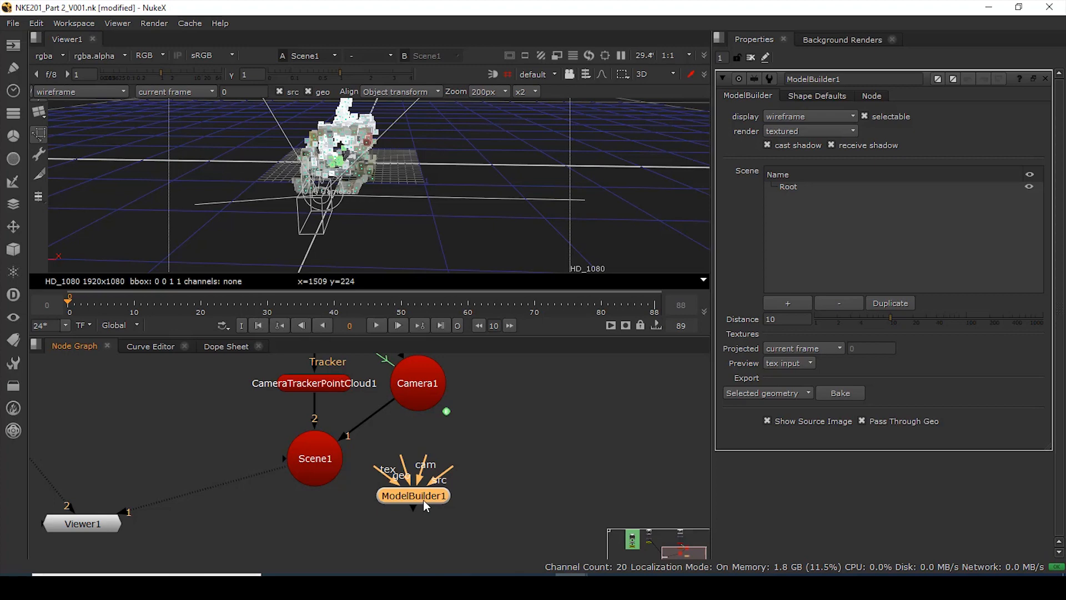
{"action": "left_click_drag", "start_coordinate": [435, 464], "coordinate": [414, 391]}
{"action": "left_click_drag", "start_coordinate": [405, 502], "coordinate": [395, 527]}
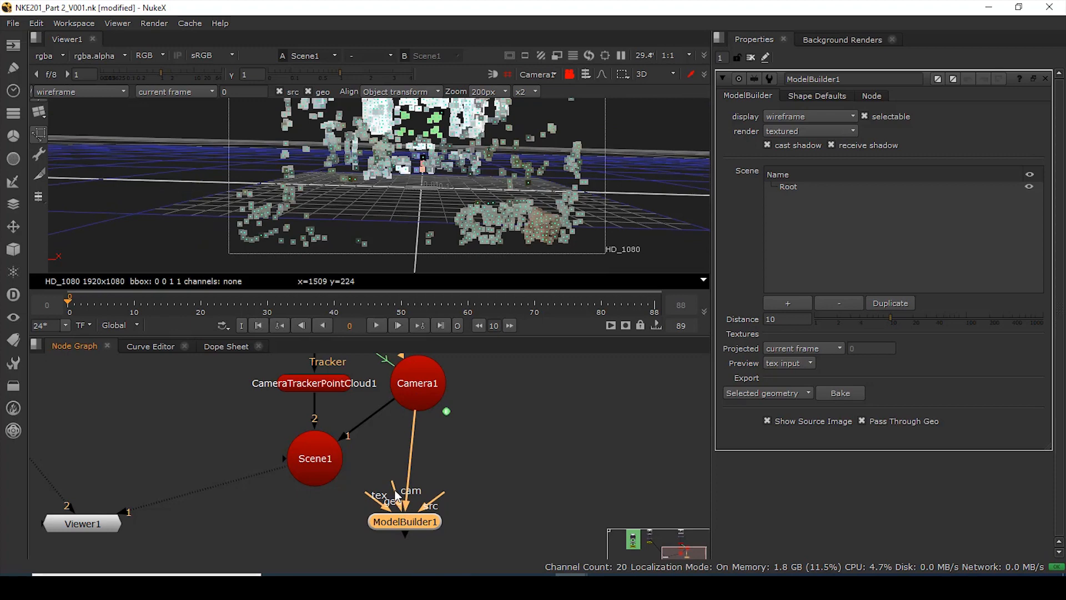
- Connect ModelBuilder1's src input to Read3, place the node beside Camera1, and route the connection through a right-angled bend
{"action": "scroll", "coordinate": [436, 516], "scroll_direction": "down", "scroll_amount": 5}
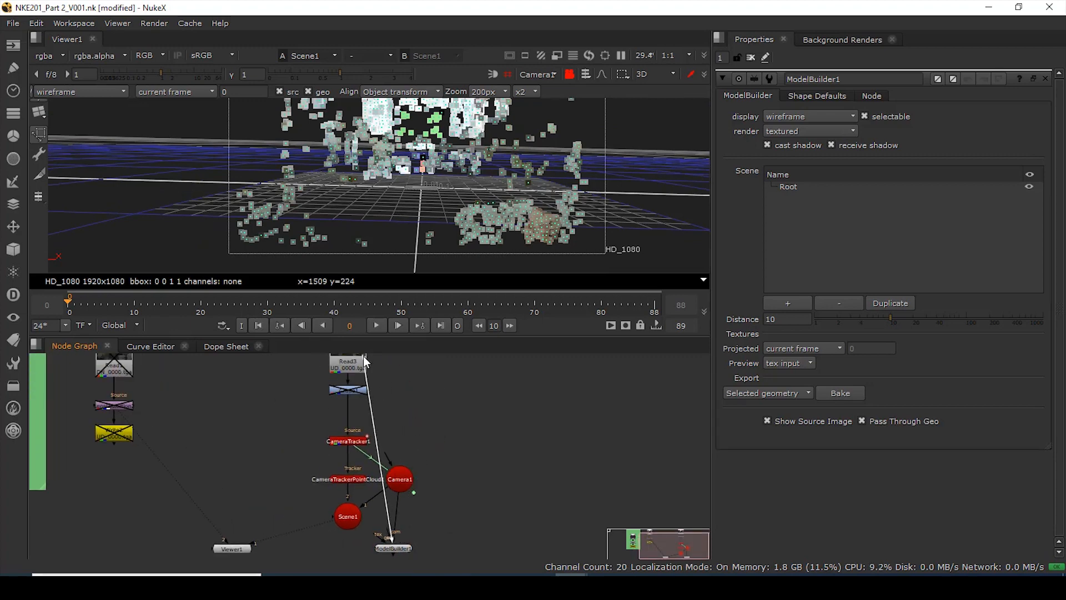
{"action": "left_click_drag", "start_coordinate": [412, 537], "coordinate": [355, 363]}
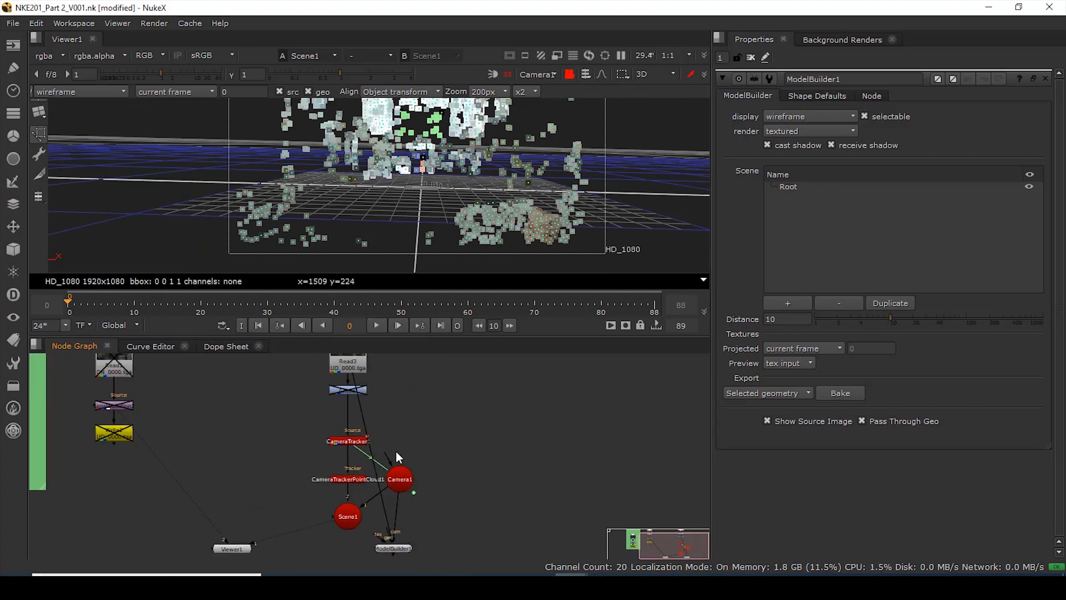
{"action": "left_click_drag", "start_coordinate": [378, 470], "coordinate": [416, 355]}
{"action": "left_click_drag", "start_coordinate": [391, 538], "coordinate": [447, 480]}
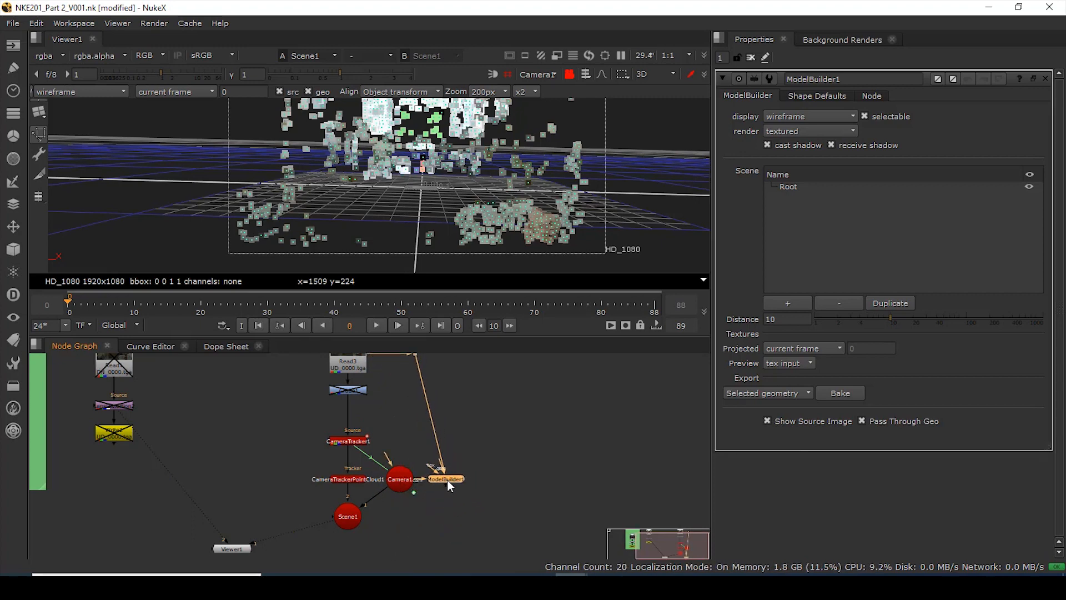
{"action": "middle_click_drag", "start_coordinate": [443, 403], "coordinate": [450, 454]}
{"action": "left_click_drag", "start_coordinate": [422, 403], "coordinate": [451, 403]}
- Display ModelBuilder1 in the viewer through the solved camera and hide the 3D grid
{"action": "left_click", "coordinate": [450, 528]}
{"action": "key", "text": "1"}
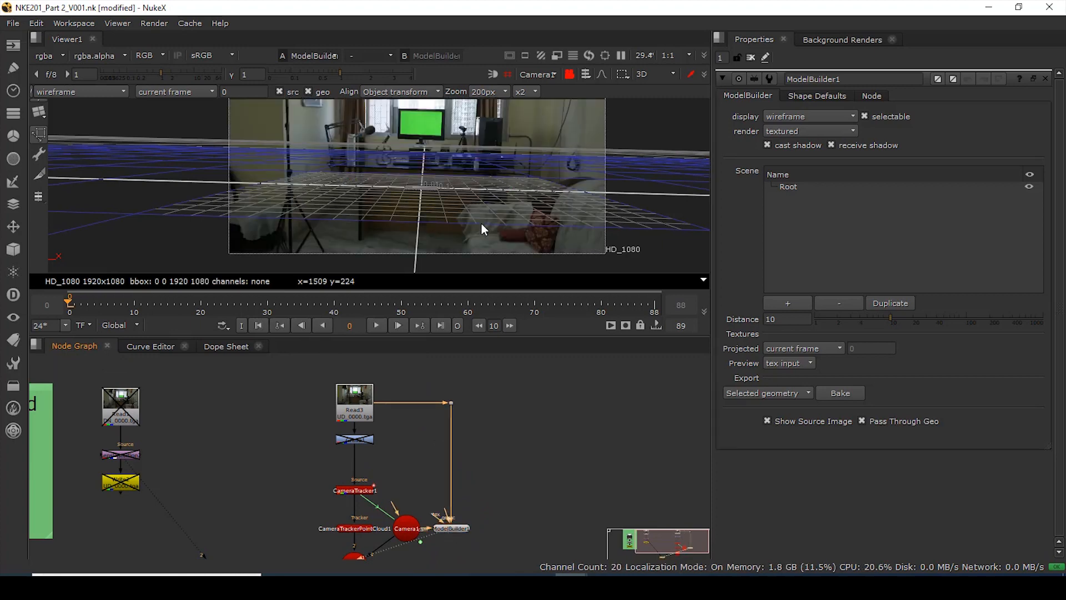
{"action": "left_click", "coordinate": [507, 74]}
{"action": "middle_click_drag", "start_coordinate": [441, 205], "coordinate": [423, 192]}
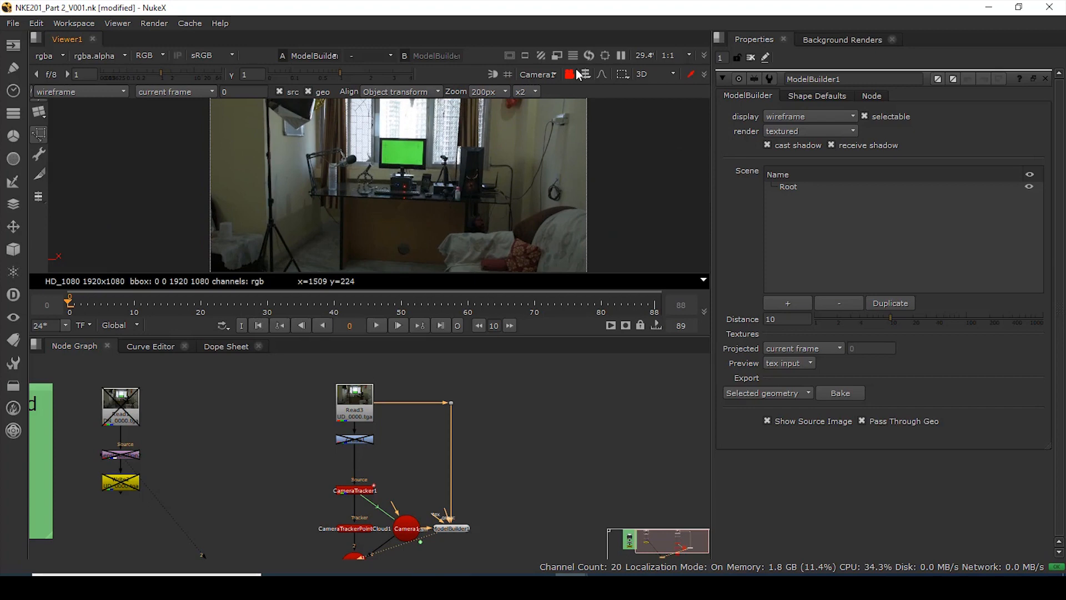
{"action": "left_click", "coordinate": [569, 74]}
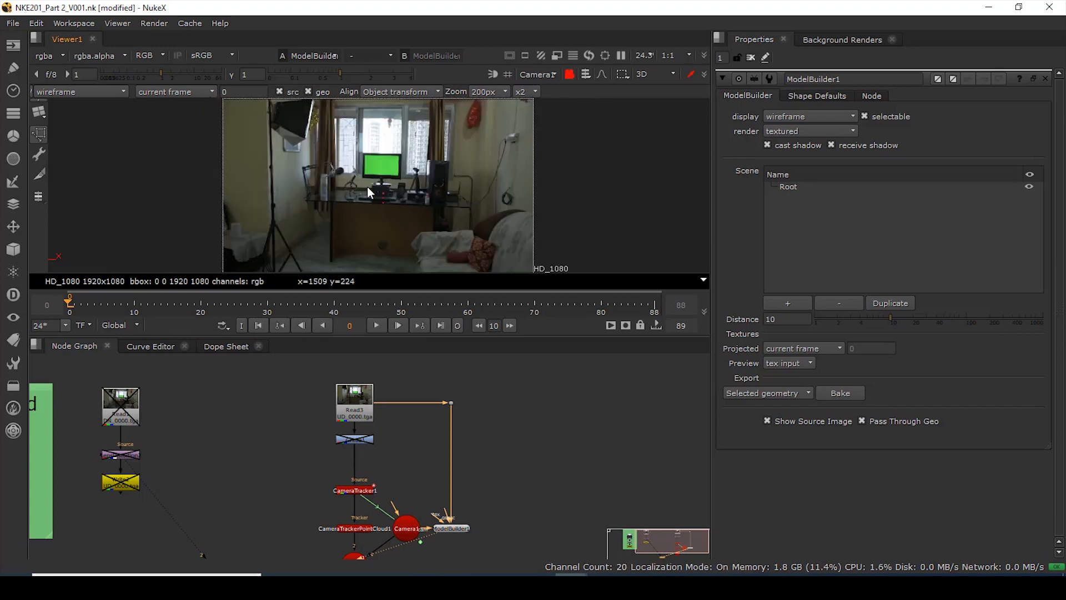
{"action": "scroll", "coordinate": [435, 529], "scroll_direction": "up", "scroll_amount": 5}
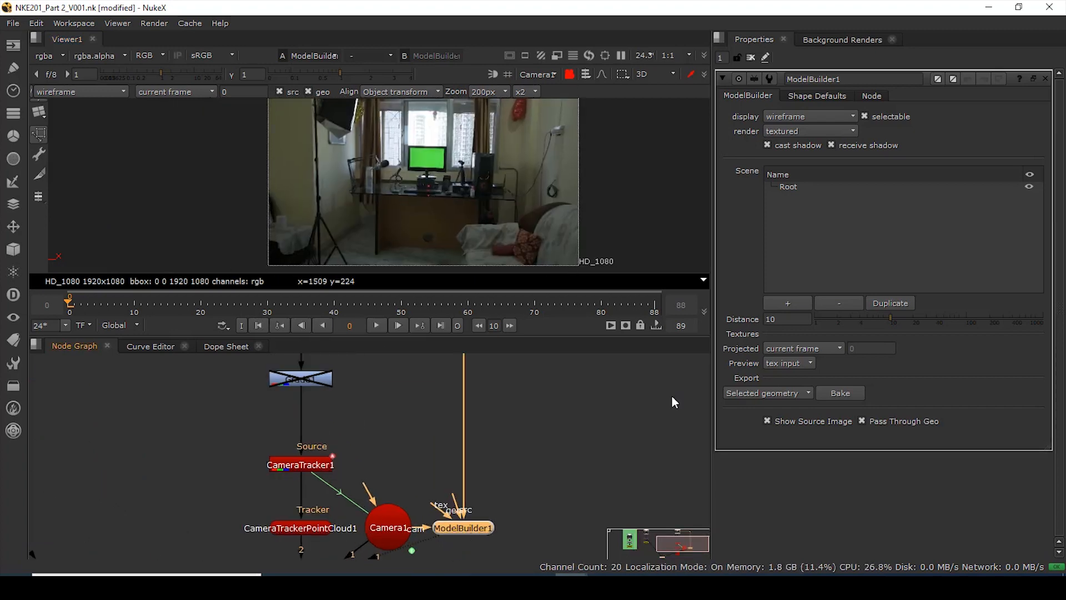
- Set the ModelBuilder card defaults to 1 row and 1 column and create a card
{"action": "left_click", "coordinate": [816, 98]}
{"action": "left_click", "coordinate": [855, 161]}
{"action": "type", "text": "1"}
{"action": "key", "text": "Tab"}
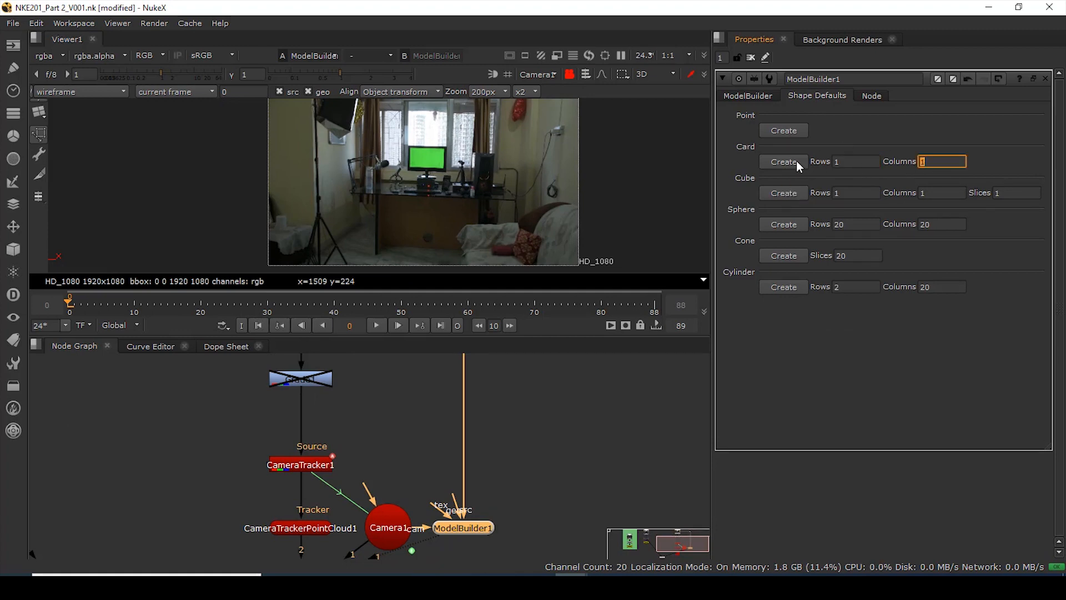
{"action": "type", "text": "1"}
{"action": "left_click", "coordinate": [783, 161]}
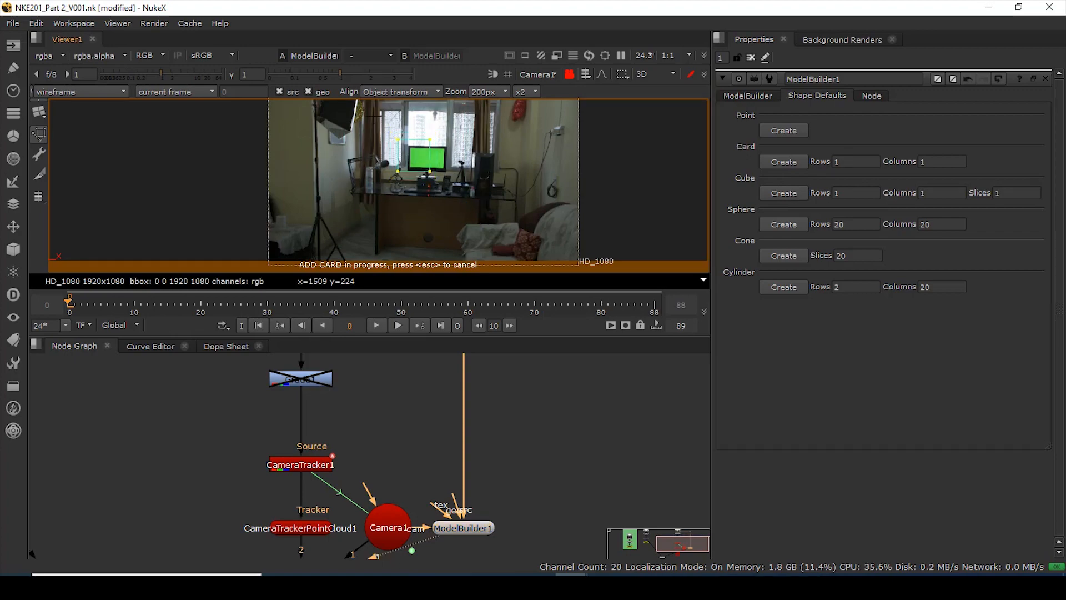
- Enlarge the viewer and place the card's top-left corner on the top-left corner of the monitor's green screen
{"action": "key", "text": "space"}
{"action": "scroll", "coordinate": [467, 327], "scroll_direction": "up", "scroll_amount": 5}
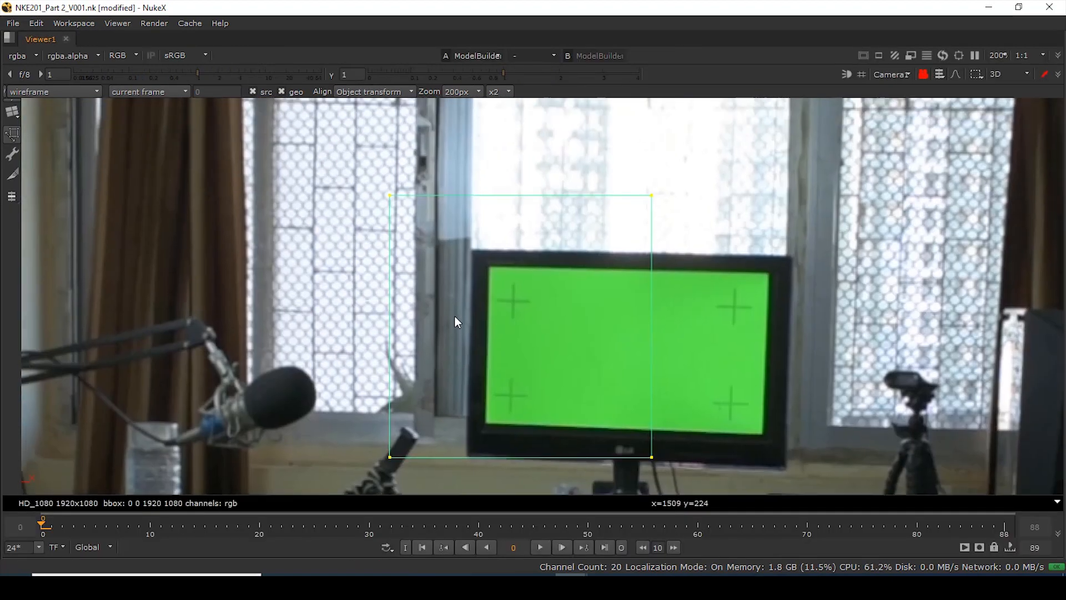
{"action": "middle_click_drag", "start_coordinate": [458, 329], "coordinate": [438, 313]}
{"action": "scroll", "coordinate": [380, 206], "scroll_direction": "up", "scroll_amount": 2}
{"action": "left_click_drag", "start_coordinate": [364, 169], "coordinate": [503, 257]}
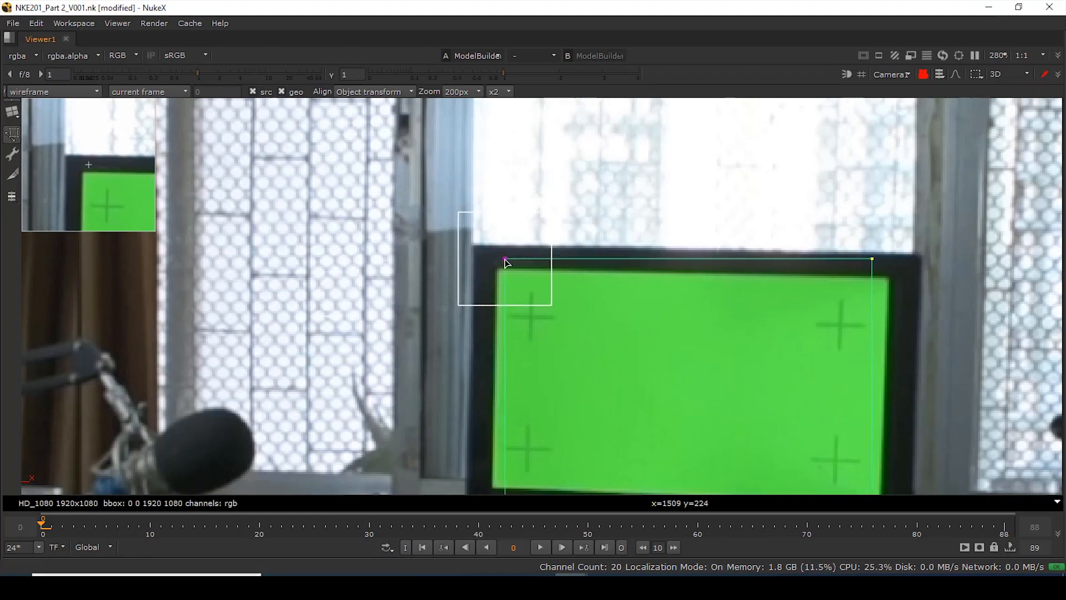
{"action": "scroll", "coordinate": [500, 260], "scroll_direction": "up", "scroll_amount": 8}
{"action": "mouse_move", "coordinate": [500, 259]}
{"action": "left_mouse_down"}
{"action": "mouse_move", "coordinate": [493, 249]}
{"action": "mouse_move", "coordinate": [502, 253]}
{"action": "left_mouse_up"}
{"action": "scroll", "coordinate": [502, 253], "scroll_direction": "down", "scroll_amount": 8}
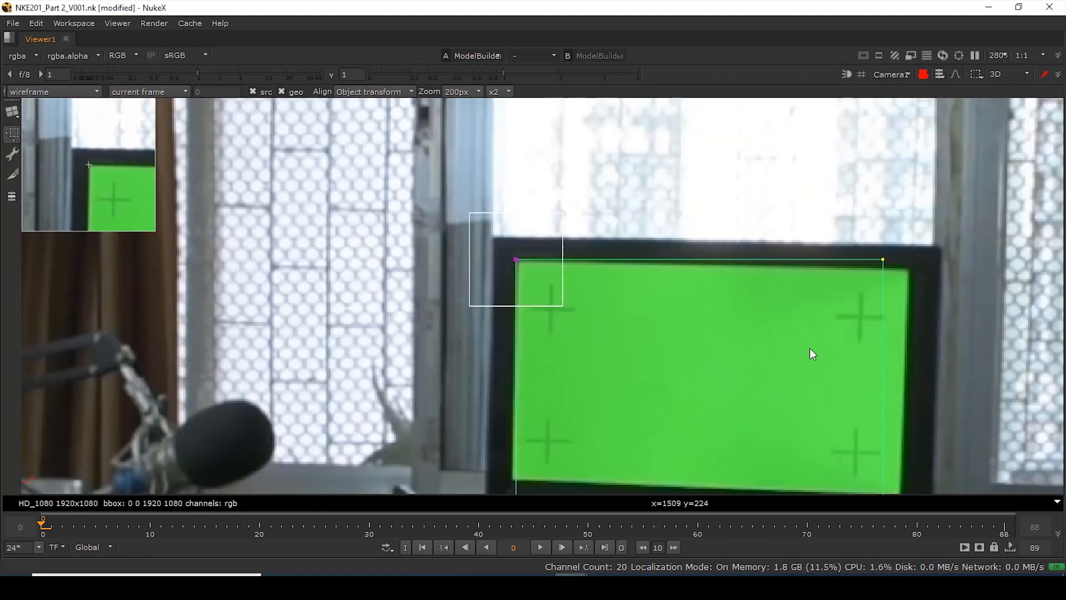
- Place the card's top-right and bottom-right corners on the matching corners of the monitor's green screen
{"action": "middle_click_drag", "start_coordinate": [810, 348], "coordinate": [484, 297]}
{"action": "scroll", "coordinate": [551, 217], "scroll_direction": "up", "scroll_amount": 3}
{"action": "left_click_drag", "start_coordinate": [564, 198], "coordinate": [608, 212]}
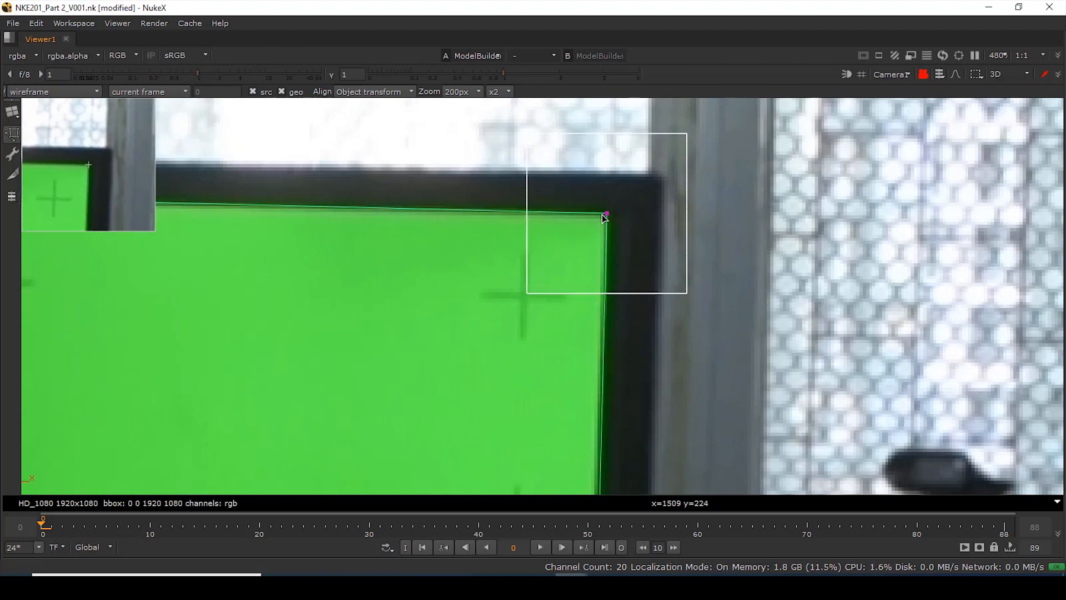
{"action": "scroll", "coordinate": [590, 231], "scroll_direction": "down", "scroll_amount": 4}
{"action": "middle_click_drag", "start_coordinate": [620, 489], "coordinate": [644, 336]}
{"action": "left_click_drag", "start_coordinate": [614, 385], "coordinate": [615, 245]}
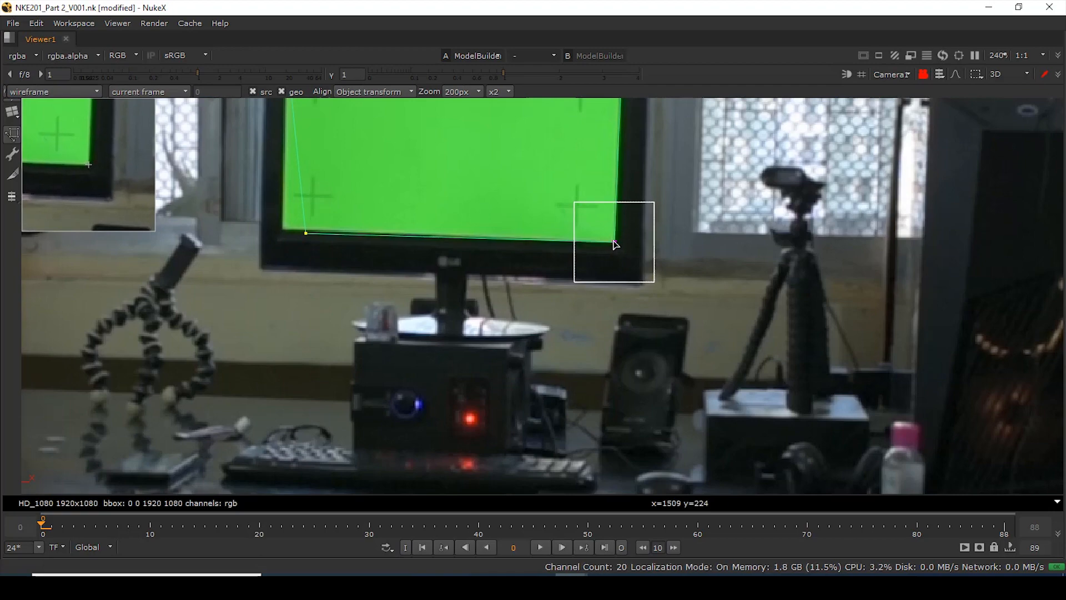
{"action": "scroll", "coordinate": [613, 249], "scroll_direction": "up", "scroll_amount": 5}
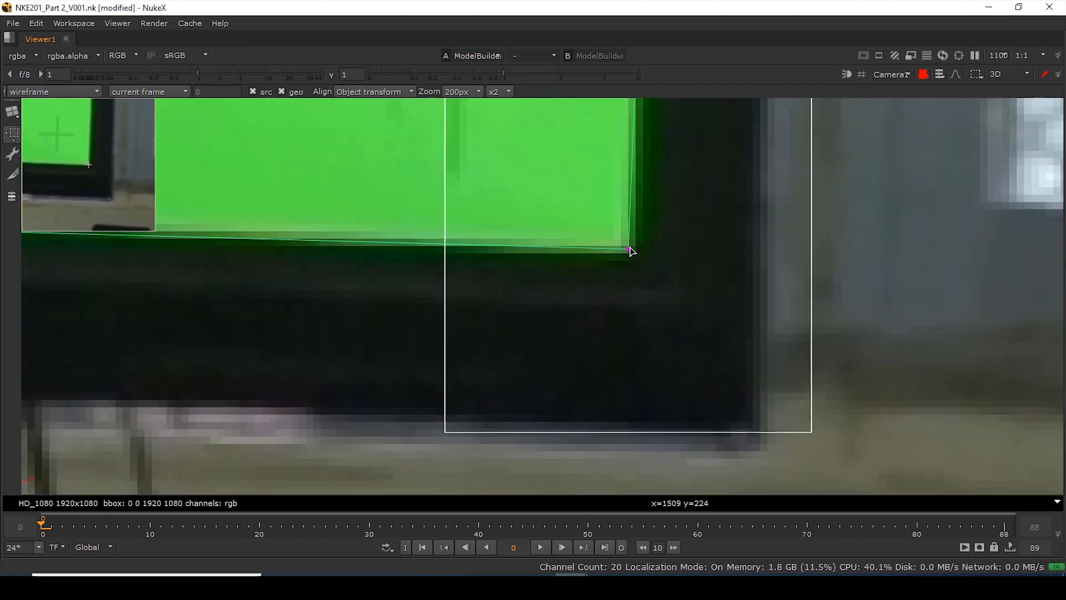
{"action": "scroll", "coordinate": [616, 257], "scroll_direction": "down", "scroll_amount": 4}
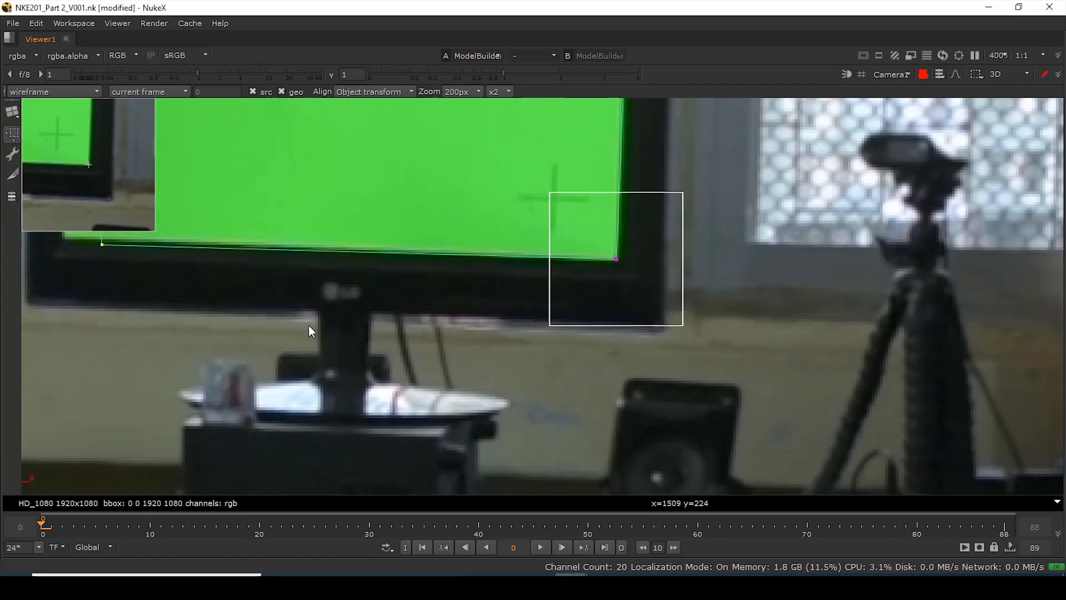
- Place the card's bottom-left corner on the bottom-left corner of the monitor's green screen
{"action": "middle_click_drag", "start_coordinate": [308, 325], "coordinate": [894, 426]}
{"action": "scroll", "coordinate": [690, 339], "scroll_direction": "up", "scroll_amount": 4}
{"action": "left_click_drag", "start_coordinate": [690, 338], "coordinate": [593, 319]}
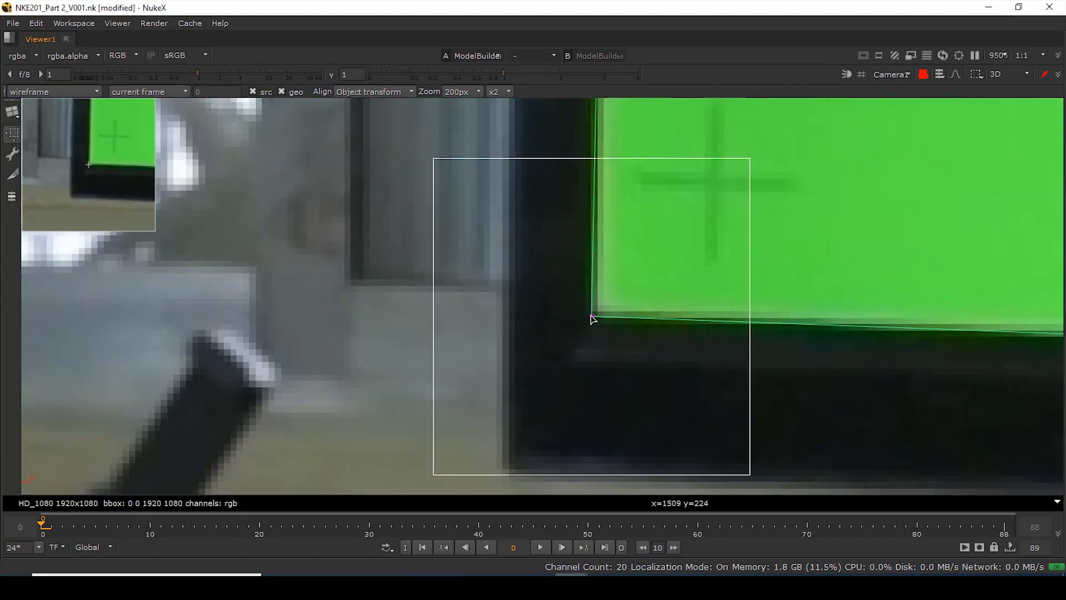
{"action": "scroll", "coordinate": [593, 319], "scroll_direction": "down", "scroll_amount": 5}
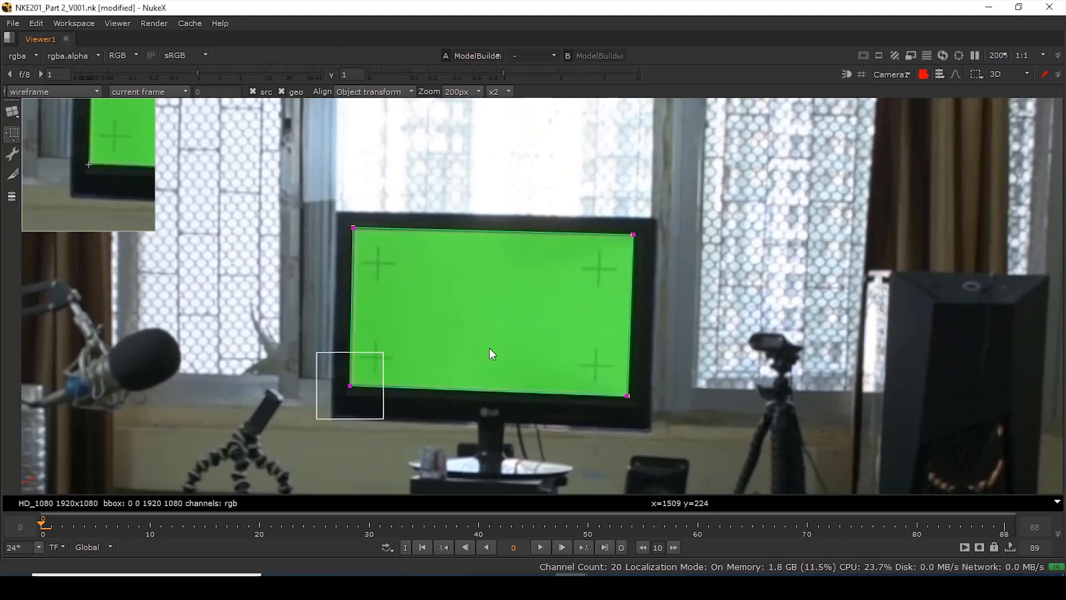
- Go to frame 20 and realign the card's top-left corner with the green screen
{"action": "left_click", "coordinate": [263, 532]}
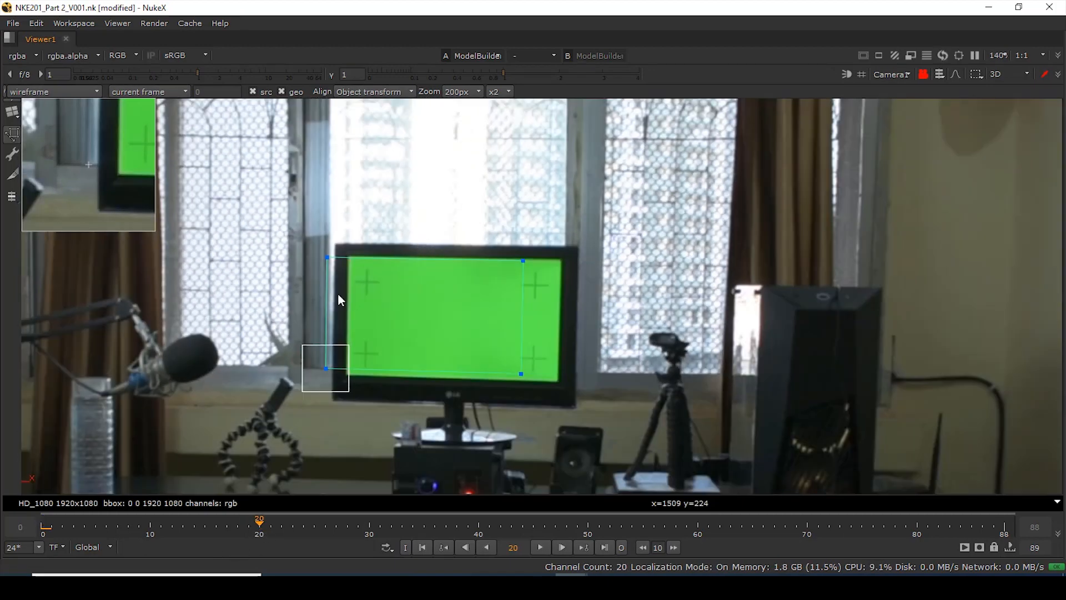
{"action": "scroll", "coordinate": [333, 286], "scroll_direction": "up", "scroll_amount": 3}
{"action": "left_click_drag", "start_coordinate": [314, 259], "coordinate": [376, 268]}
{"action": "key", "text": "f"}
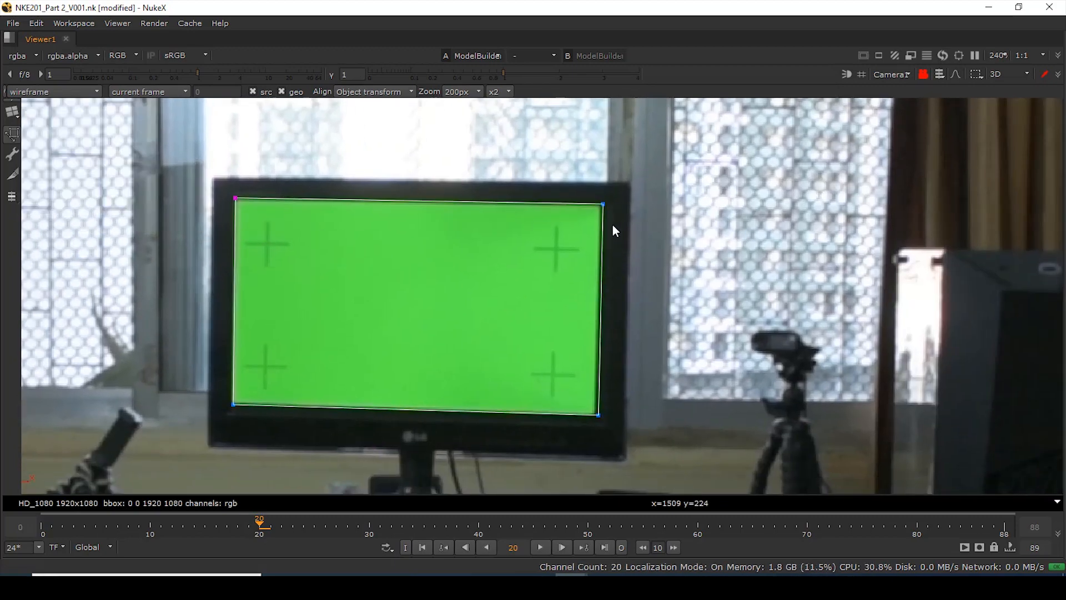
- Align the card's top-right, bottom-right and bottom-left corners with the green screen at frame 20
{"action": "scroll", "coordinate": [605, 195], "scroll_direction": "up", "scroll_amount": 3}
{"action": "left_click_drag", "start_coordinate": [598, 201], "coordinate": [595, 198]}
{"action": "key", "text": "f"}
{"action": "scroll", "coordinate": [610, 372], "scroll_direction": "up", "scroll_amount": 4}
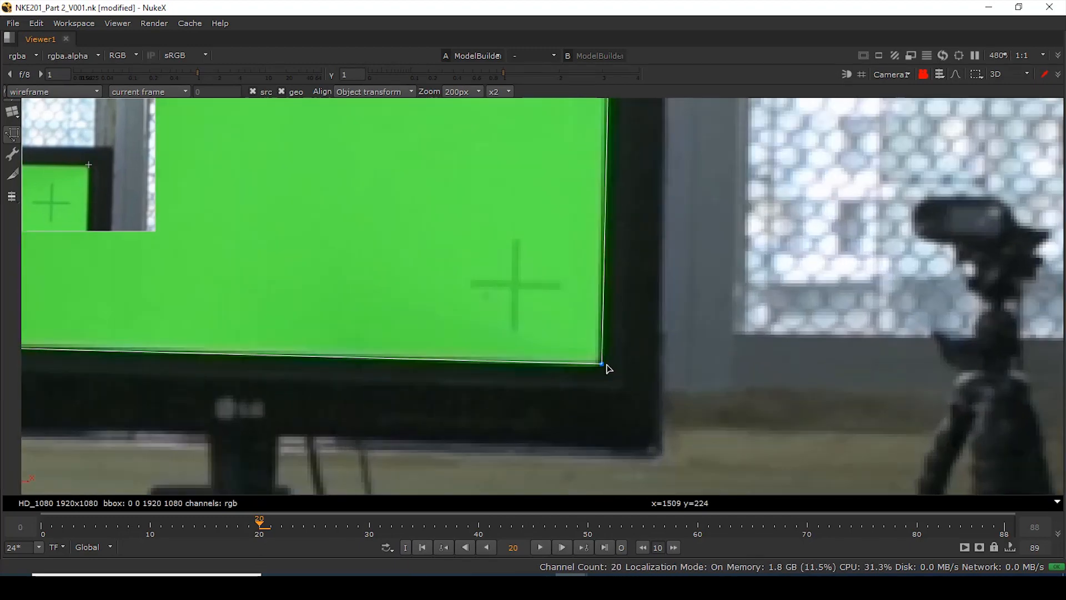
{"action": "left_click_drag", "start_coordinate": [604, 365], "coordinate": [600, 364]}
{"action": "key", "text": "f"}
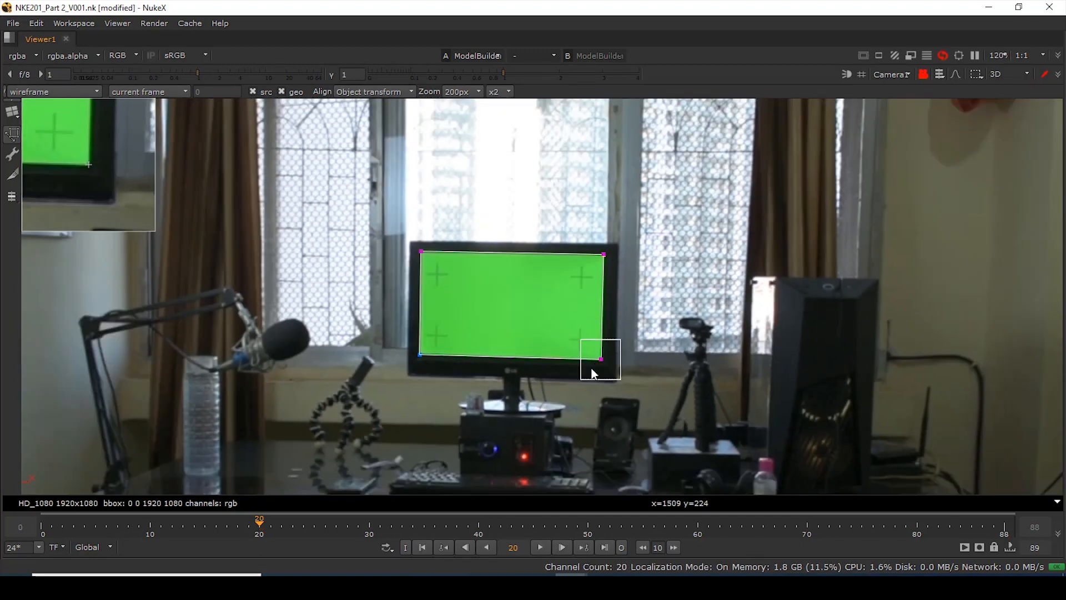
{"action": "scroll", "coordinate": [450, 384], "scroll_direction": "up", "scroll_amount": 1}
{"action": "scroll", "coordinate": [449, 385], "scroll_direction": "up", "scroll_amount": 7}
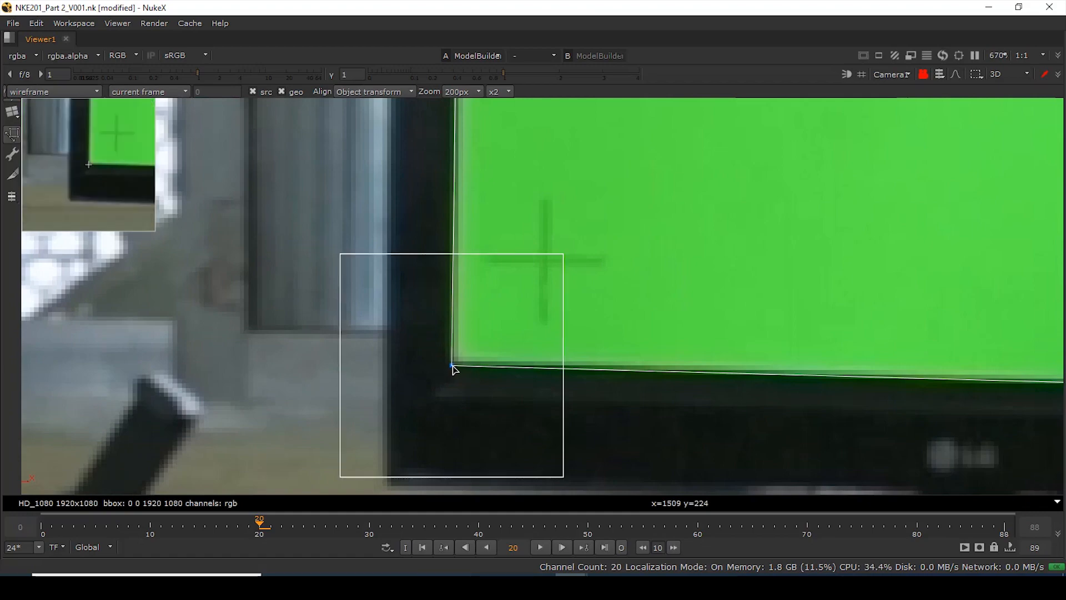
{"action": "scroll", "coordinate": [575, 344], "scroll_direction": "down", "scroll_amount": 7}
- Play the shot from frame 0 to check how the card follows the monitor, and stop playback
{"action": "left_click", "coordinate": [423, 547]}
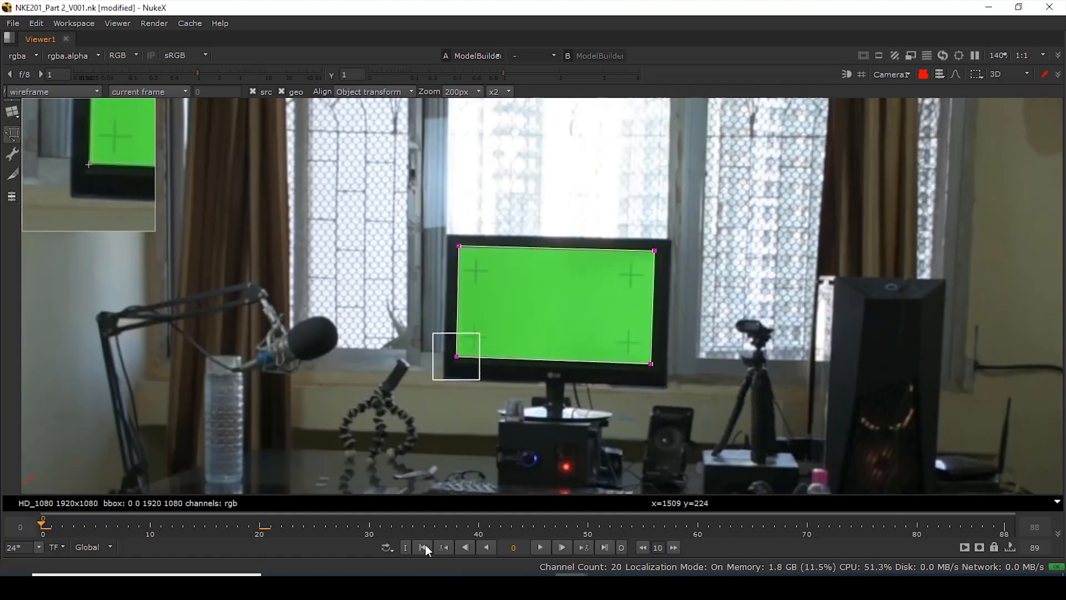
{"action": "left_click", "coordinate": [541, 547]}
{"action": "scroll", "coordinate": [626, 358], "scroll_direction": "down", "scroll_amount": 3}
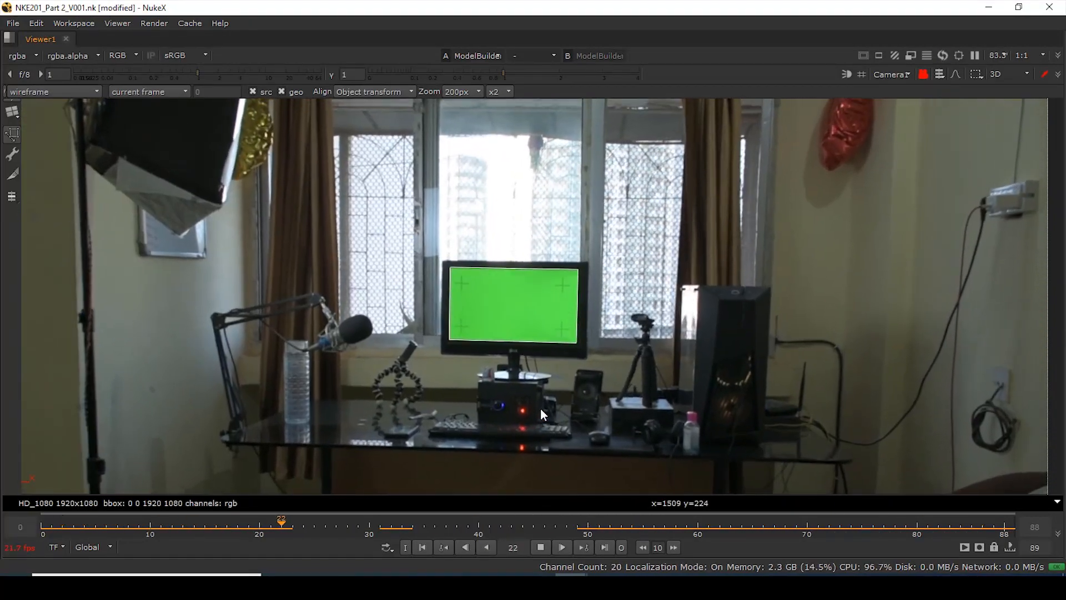
{"action": "left_click", "coordinate": [541, 547]}
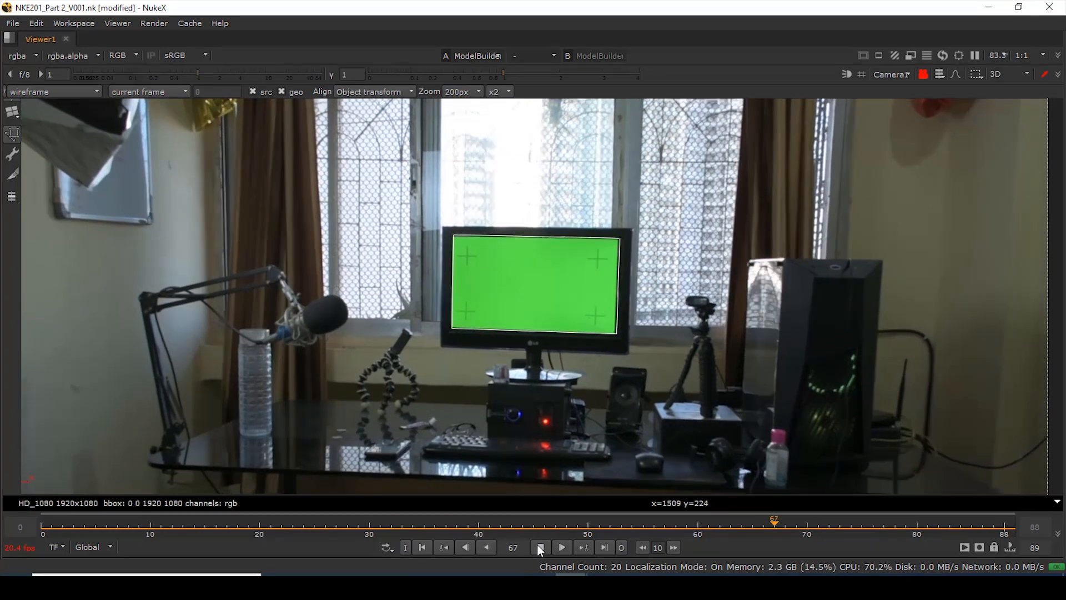
{"action": "left_click", "coordinate": [540, 547]}
- Go to the last frame, 88, and realign the card's corners on the right side of the green screen
{"action": "left_click", "coordinate": [604, 547]}
{"action": "scroll", "coordinate": [588, 212], "scroll_direction": "up", "scroll_amount": 3}
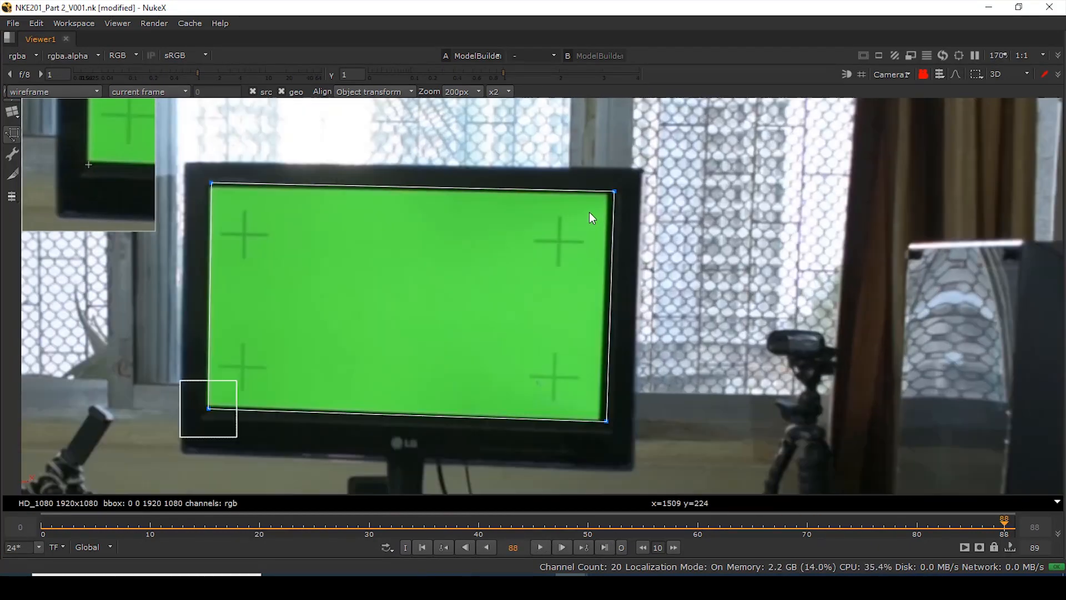
{"action": "left_click_drag", "start_coordinate": [623, 188], "coordinate": [613, 188]}
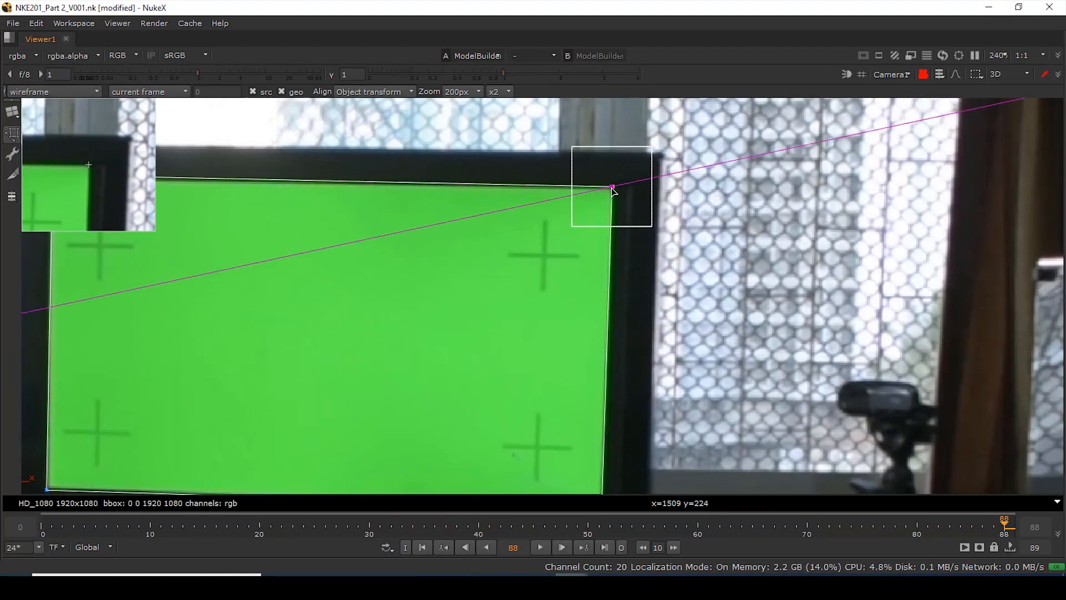
{"action": "scroll", "coordinate": [614, 357], "scroll_direction": "down", "scroll_amount": 3}
{"action": "scroll", "coordinate": [607, 345], "scroll_direction": "up", "scroll_amount": 5}
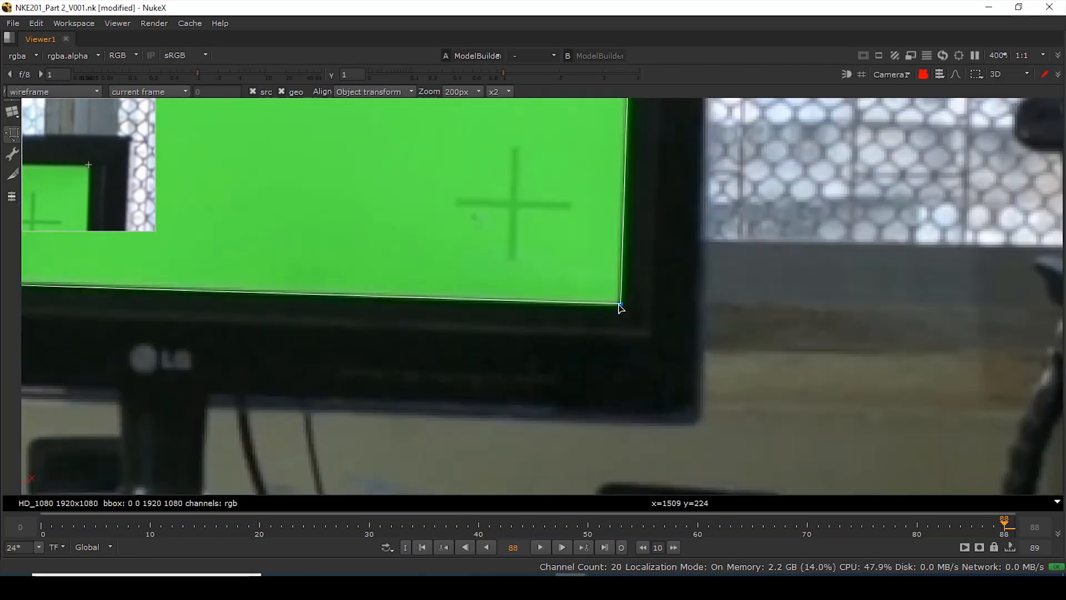
{"action": "scroll", "coordinate": [623, 310], "scroll_direction": "down", "scroll_amount": 4}
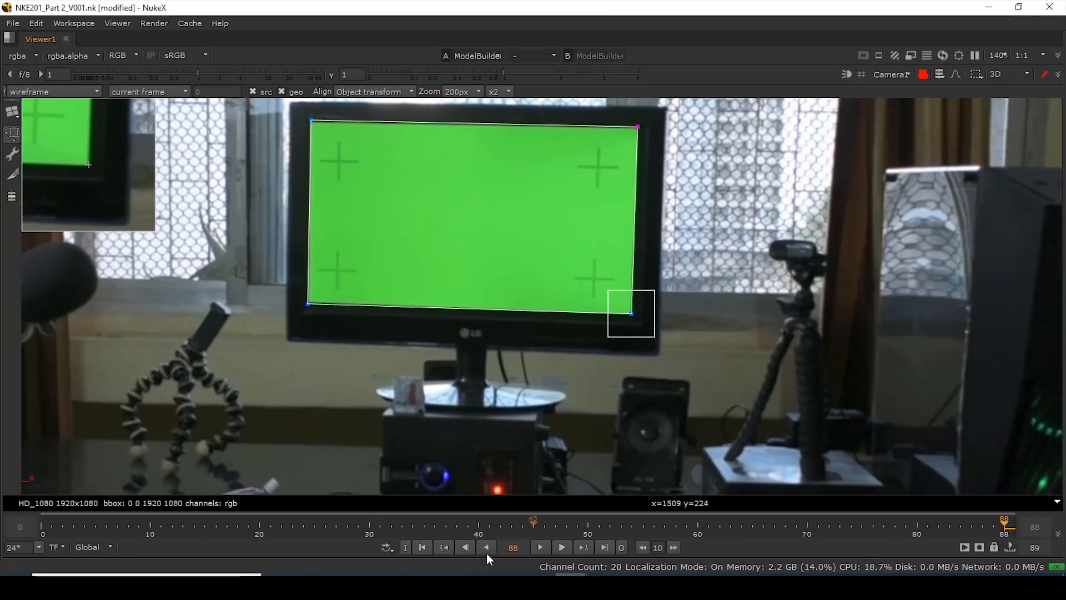
- Replay the shot from frame 0 to examine the card's fit on the green screen, stopping at frame 5
{"action": "left_click", "coordinate": [422, 549]}
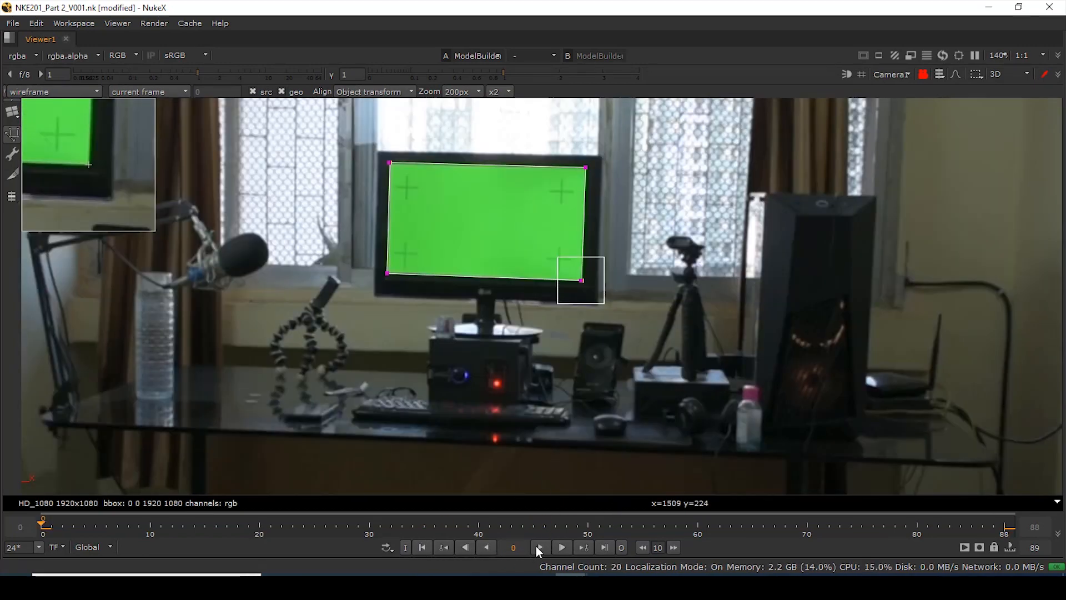
{"action": "left_click", "coordinate": [539, 547]}
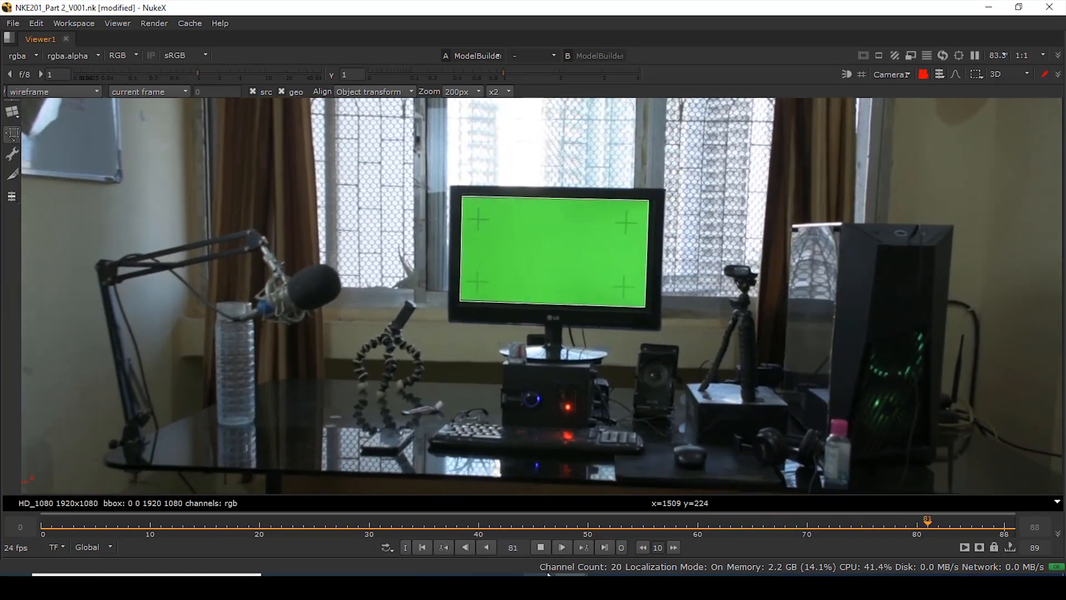
{"action": "left_click", "coordinate": [540, 548]}
{"action": "scroll", "coordinate": [525, 352], "scroll_direction": "down", "scroll_amount": 2}
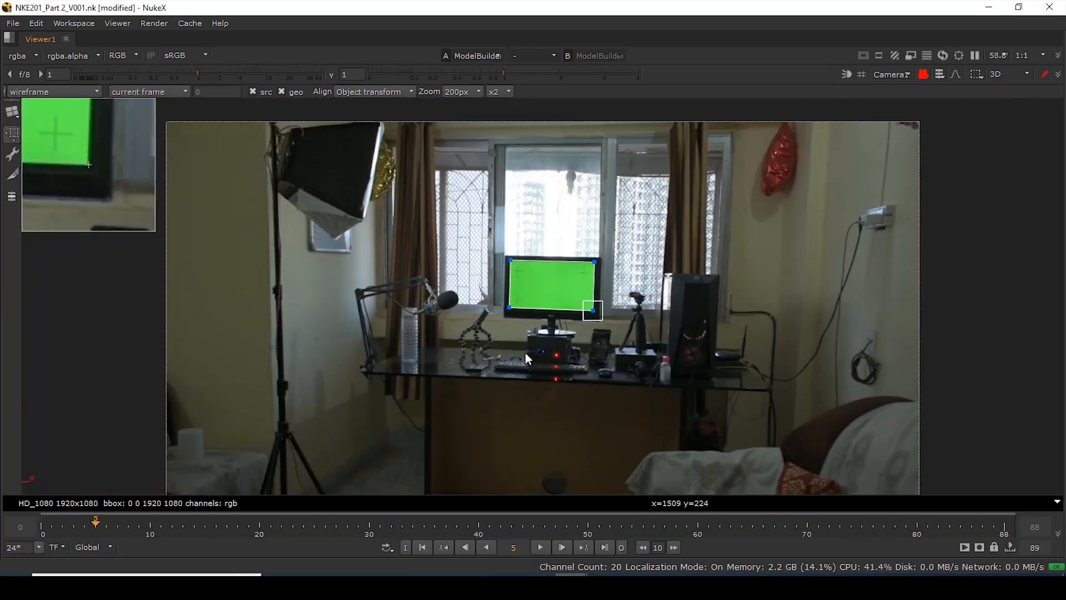
{"action": "scroll", "coordinate": [515, 349], "scroll_direction": "up", "scroll_amount": 4}
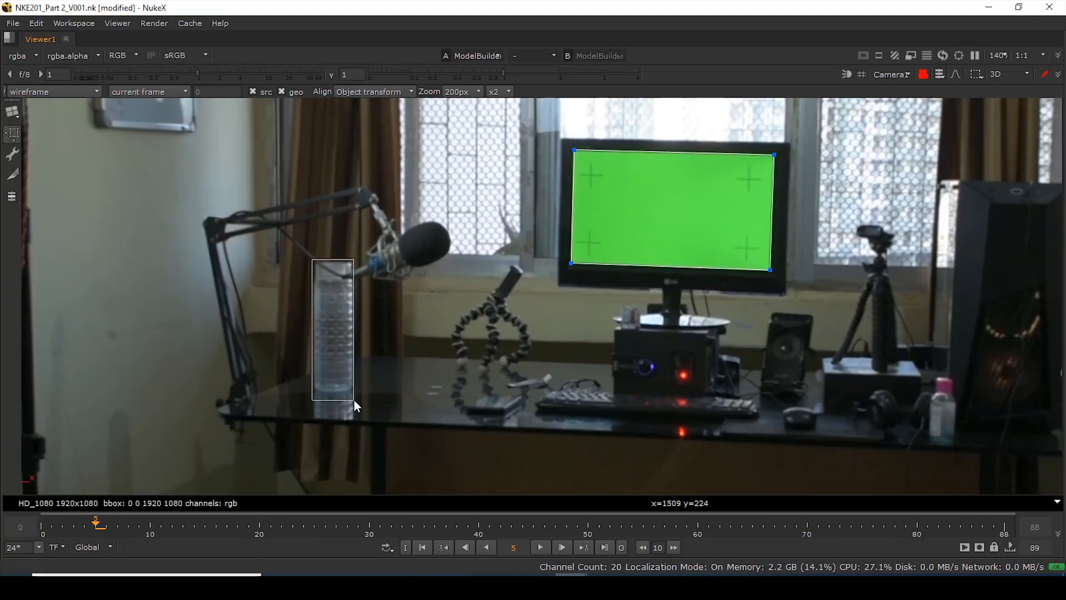
{"action": "scroll", "coordinate": [472, 373], "scroll_direction": "down", "scroll_amount": 2}
{"action": "scroll", "coordinate": [587, 402], "scroll_direction": "up", "scroll_amount": 4}
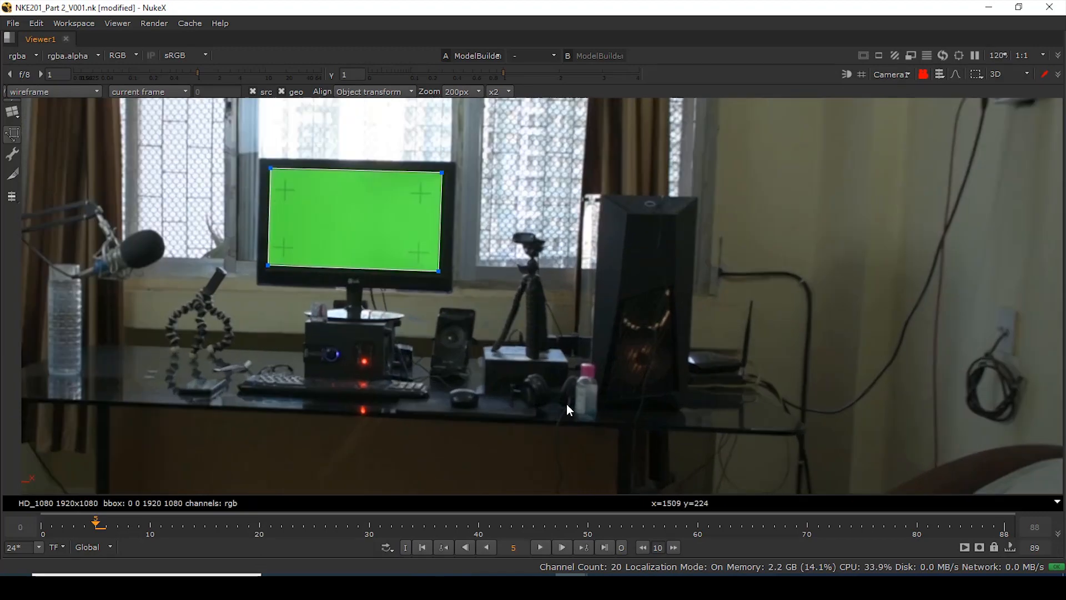
- Replay the whole shot from frame 0 to check the card's fit on the monitor, stop, and return to frame 0
{"action": "scroll", "coordinate": [634, 441], "scroll_direction": "down", "scroll_amount": 4}
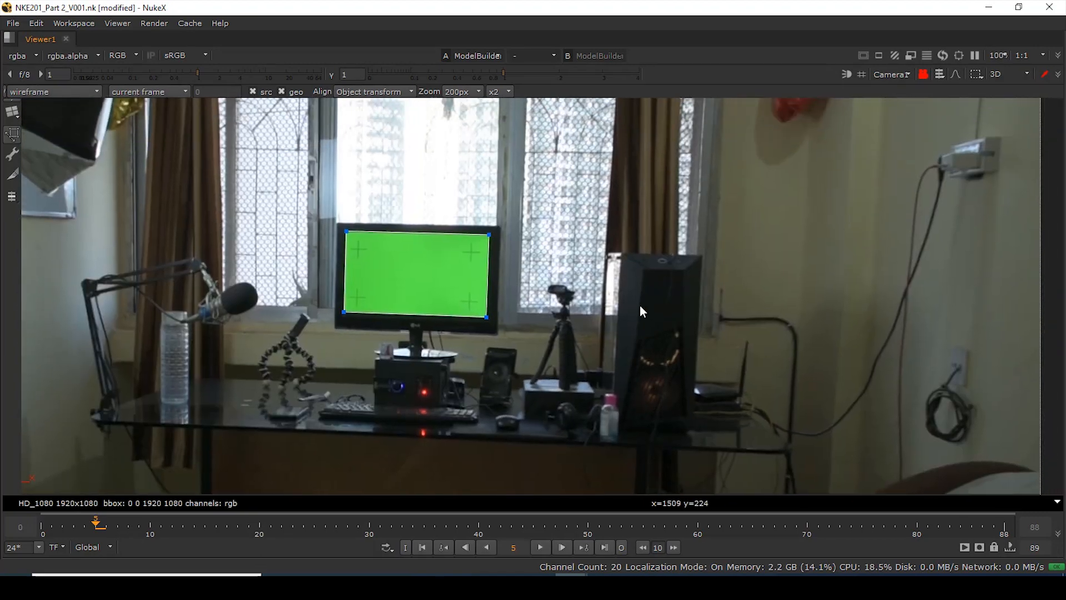
{"action": "scroll", "coordinate": [591, 231], "scroll_direction": "up", "scroll_amount": 2}
{"action": "left_click_drag", "start_coordinate": [720, 466], "coordinate": [731, 486]}
{"action": "scroll", "coordinate": [594, 373], "scroll_direction": "down", "scroll_amount": 5}
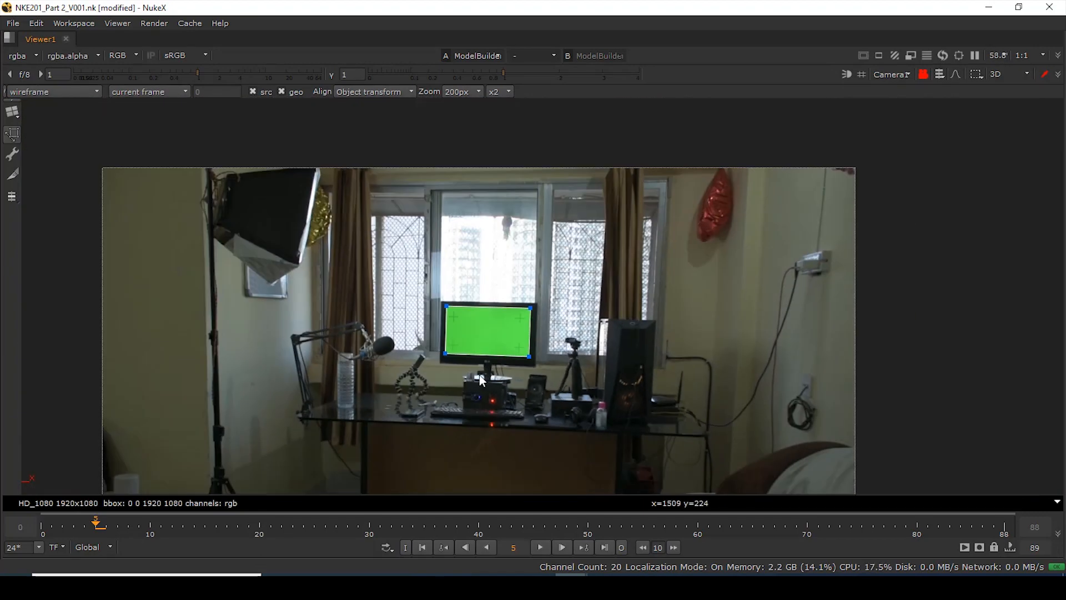
{"action": "middle_click_drag", "start_coordinate": [479, 375], "coordinate": [541, 372]}
{"action": "left_click", "coordinate": [423, 549]}
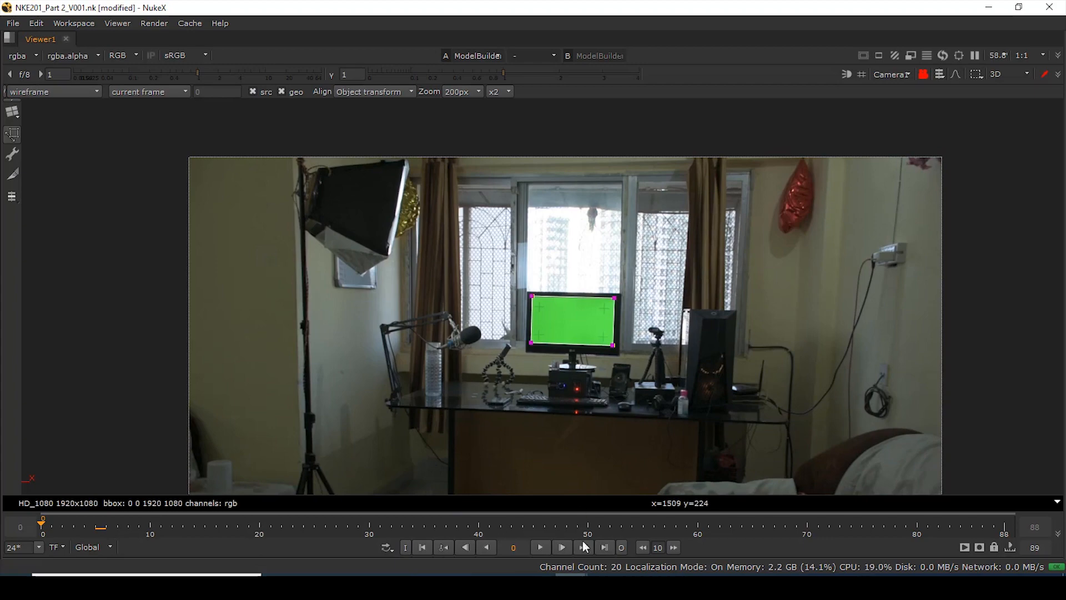
{"action": "left_click", "coordinate": [541, 552]}
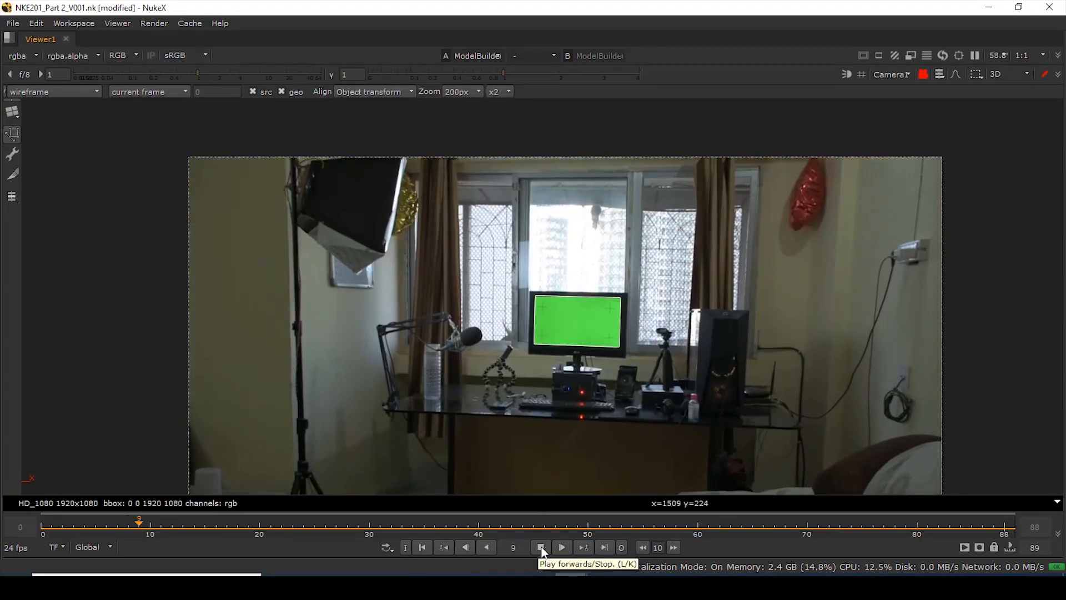
{"action": "left_click", "coordinate": [542, 549]}
{"action": "left_click", "coordinate": [422, 547]}
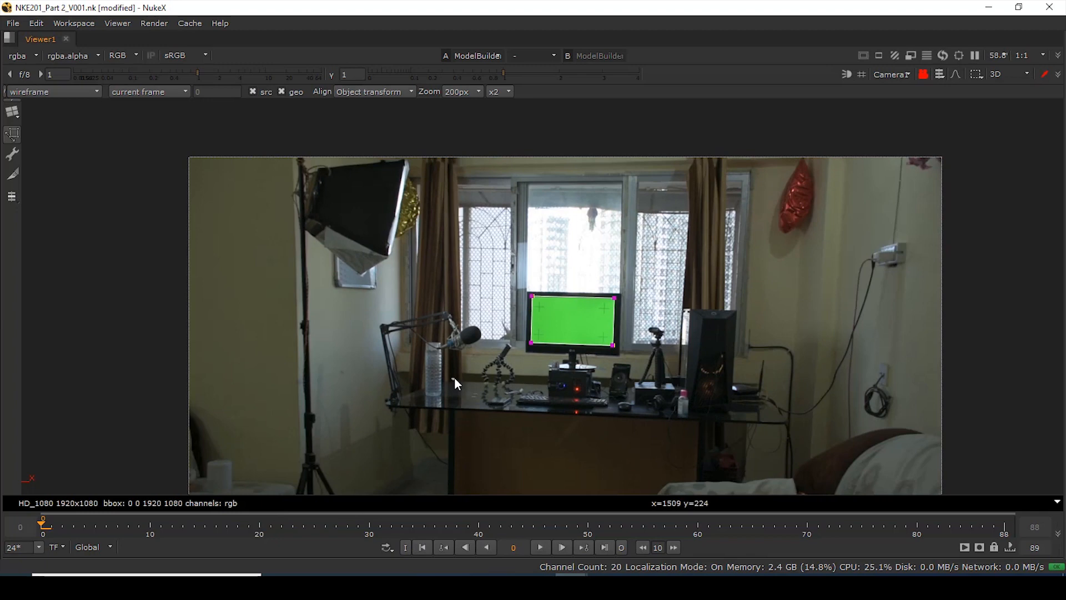
- Restore the full workspace layout and bake Card1 from ModelBuilder1 into a separate geometry node using the Selected geometry option
{"action": "key", "text": "space"}
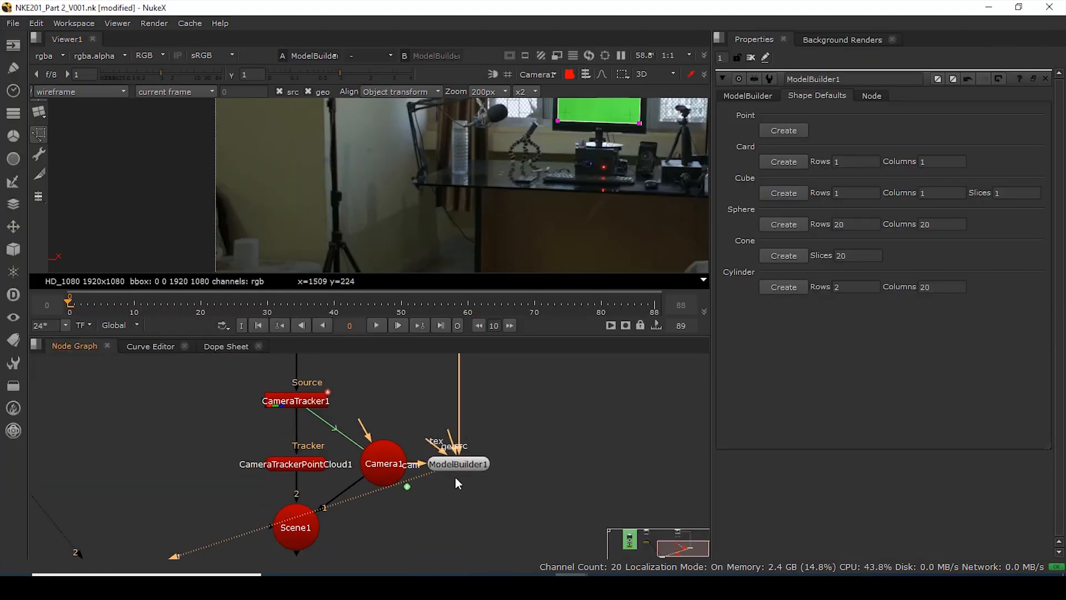
{"action": "left_click", "coordinate": [753, 98]}
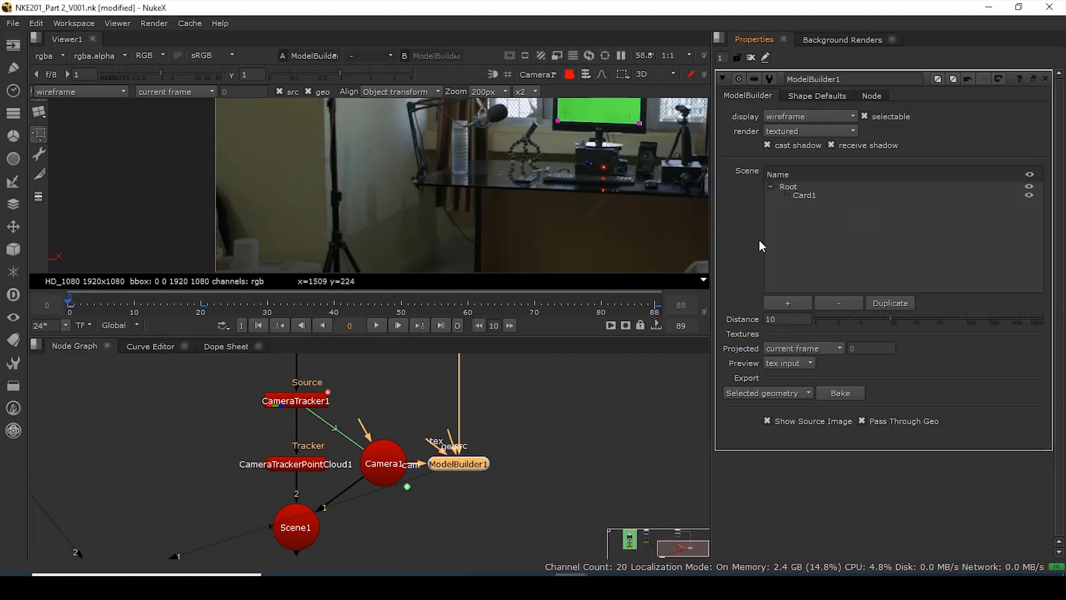
{"action": "left_click", "coordinate": [806, 196]}
{"action": "left_click", "coordinate": [840, 393]}
{"action": "scroll", "coordinate": [560, 441], "scroll_direction": "down", "scroll_amount": 4}
{"action": "scroll", "coordinate": [367, 442], "scroll_direction": "up", "scroll_amount": 4}
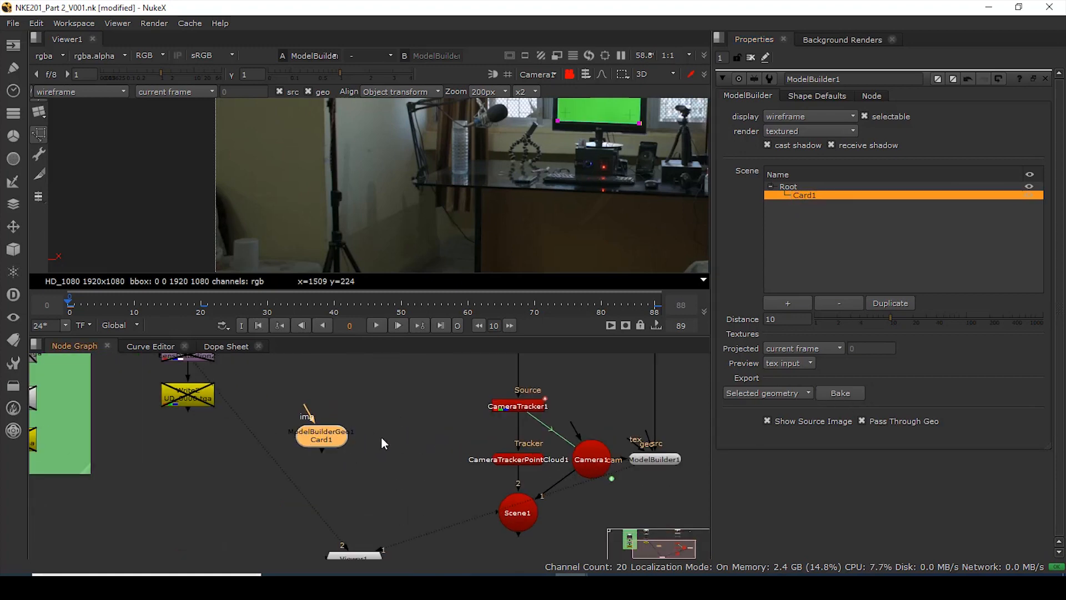
- Place the baked Card1 geometry node beside Scene1 and connect it to the scene as an input
{"action": "left_click_drag", "start_coordinate": [329, 435], "coordinate": [336, 467]}
{"action": "left_click", "coordinate": [345, 503]}
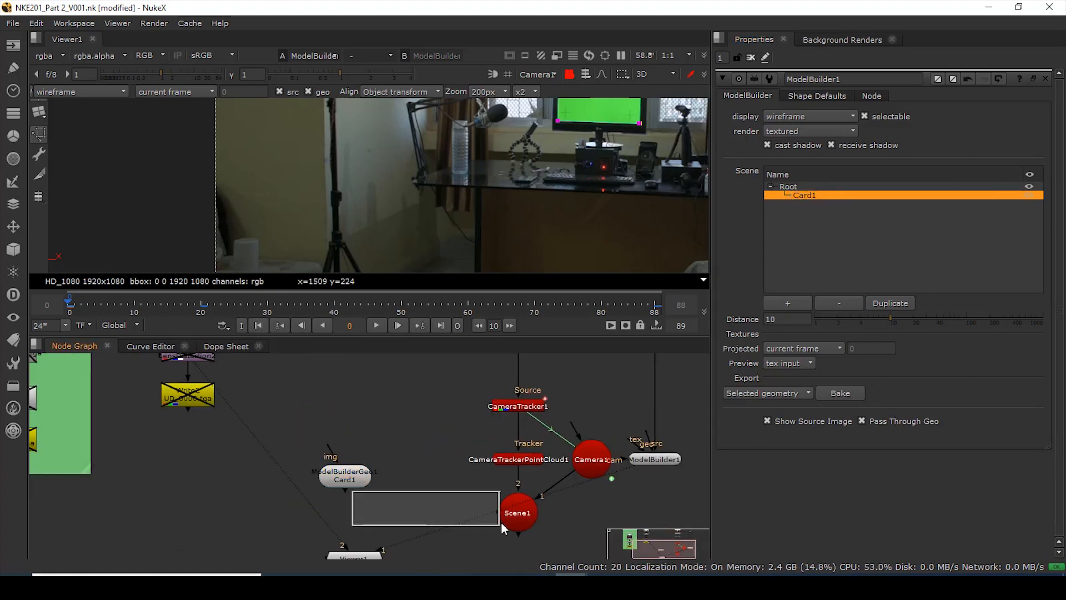
{"action": "left_click_drag", "start_coordinate": [355, 476], "coordinate": [371, 513]}
{"action": "left_click", "coordinate": [402, 438]}
- Add a CheckerBoard node and connect it to the img input of the baked Card1 geometry
{"action": "left_click", "coordinate": [12, 46]}
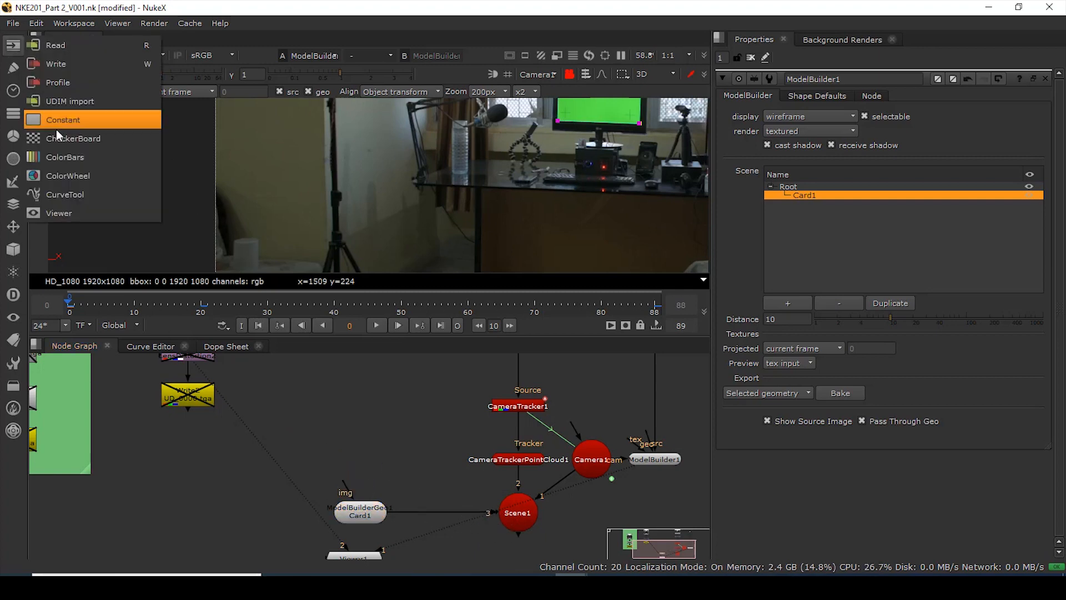
{"action": "left_click", "coordinate": [66, 112]}
{"action": "left_click_drag", "start_coordinate": [410, 437], "coordinate": [371, 423]}
- Add a ScanlineRender node below Scene1, connect it to Scene1 and Camera1, and frame its output in the viewer
{"action": "middle_click_drag", "start_coordinate": [503, 477], "coordinate": [457, 444]}
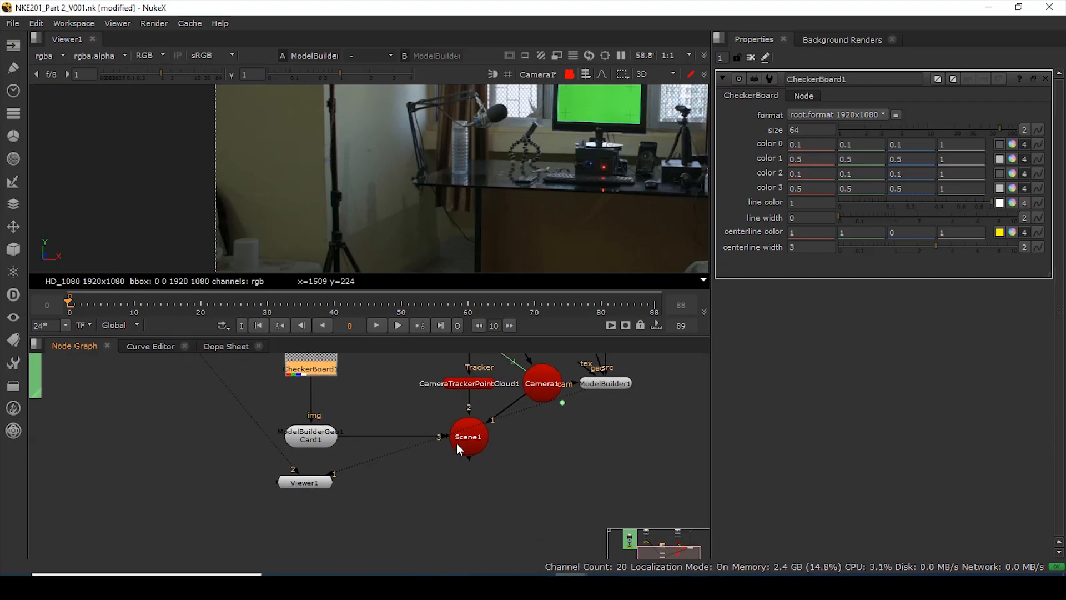
{"action": "left_click_drag", "start_coordinate": [304, 488], "coordinate": [368, 558]}
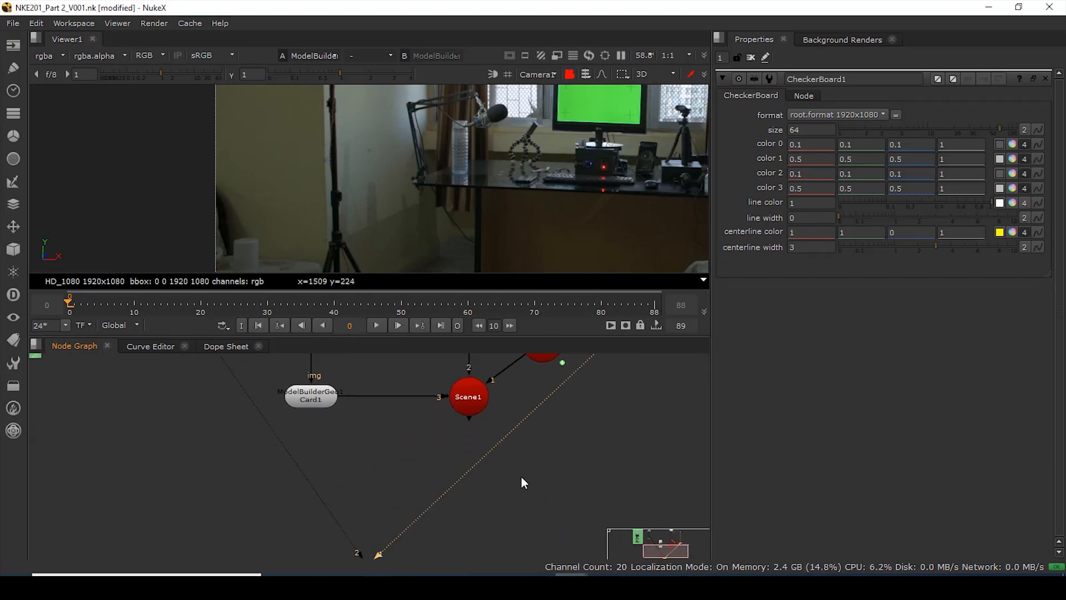
{"action": "key", "text": "Tab"}
{"action": "type", "text": "sca"}
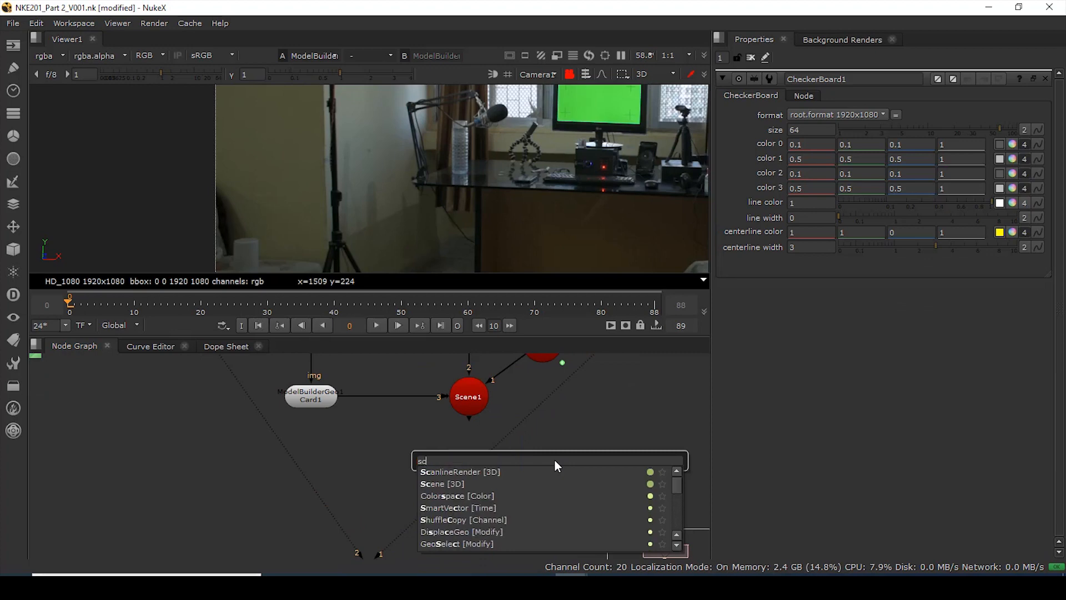
{"action": "left_click", "coordinate": [503, 472]}
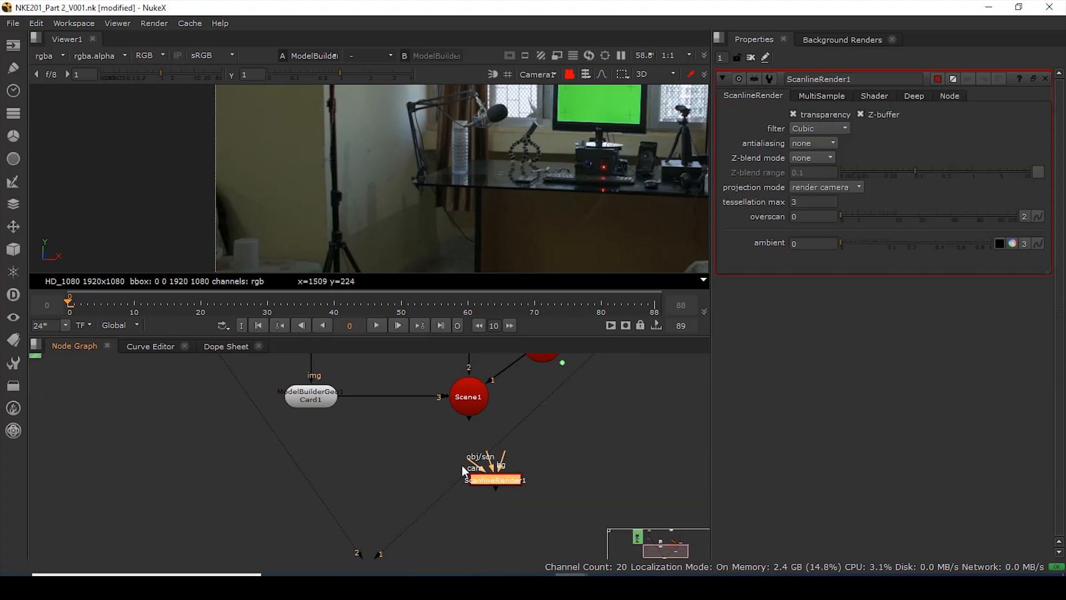
{"action": "left_click_drag", "start_coordinate": [451, 427], "coordinate": [468, 405]}
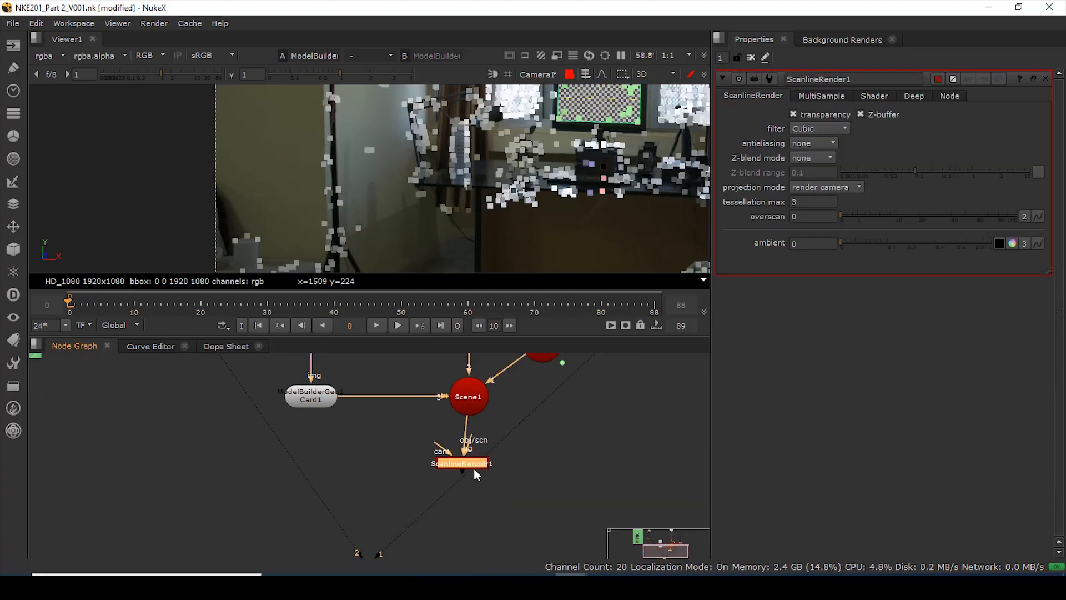
{"action": "left_click_drag", "start_coordinate": [473, 467], "coordinate": [470, 473]}
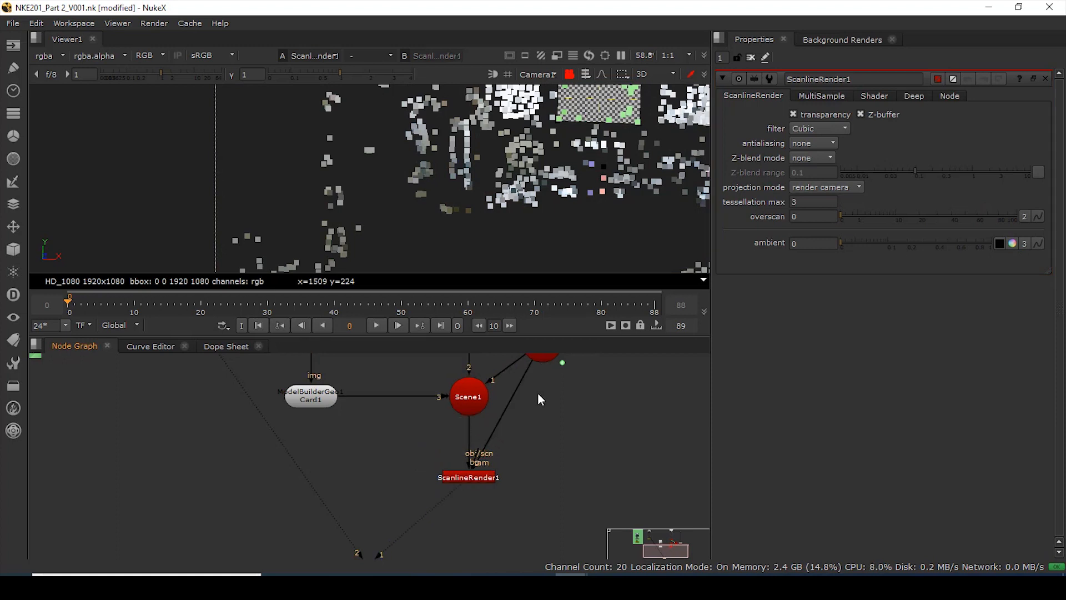
{"action": "left_click", "coordinate": [473, 478]}
{"action": "key", "text": "f"}
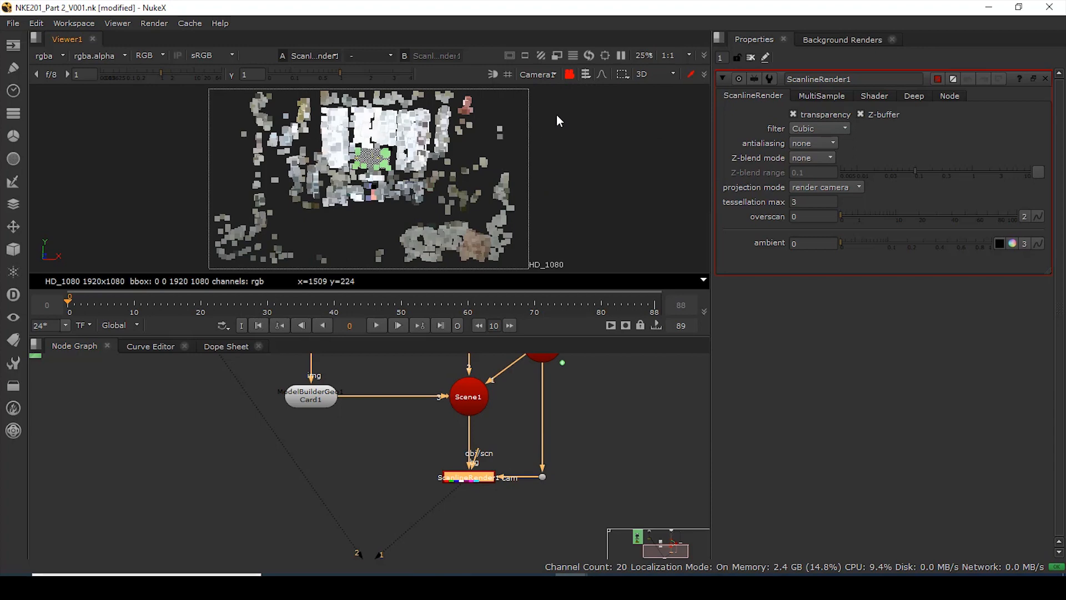
- Switch the viewer to 2D and disable CameraTrackerPointCloud1 so only the checkered card is rendered
{"action": "key", "text": "Tab"}
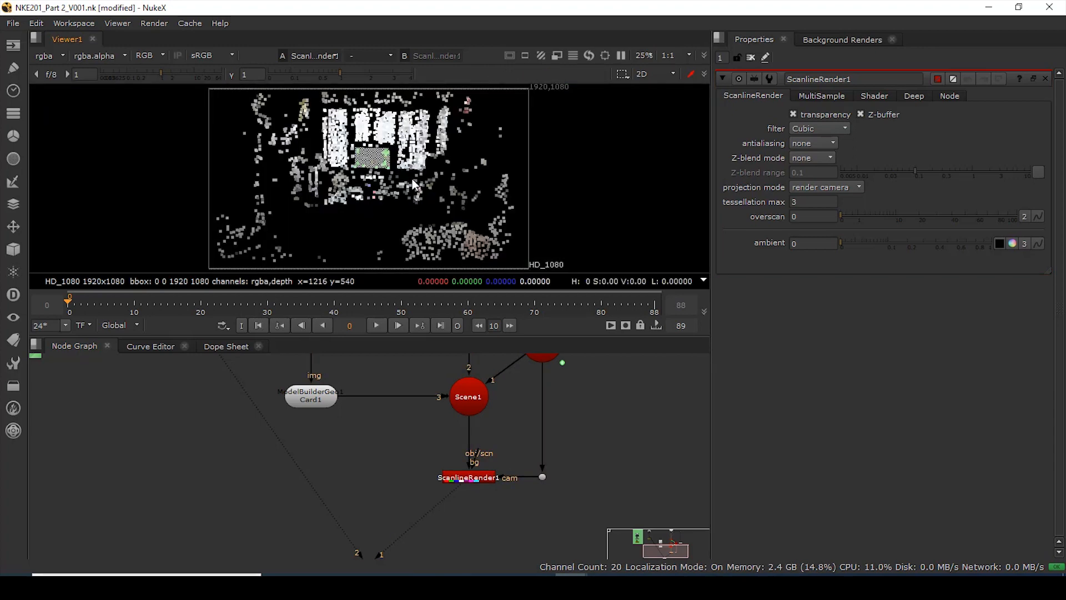
{"action": "left_click", "coordinate": [464, 447]}
{"action": "middle_click_drag", "start_coordinate": [488, 392], "coordinate": [488, 535]}
{"action": "left_click", "coordinate": [475, 485]}
{"action": "key", "text": "d"}
{"action": "middle_click_drag", "start_coordinate": [516, 533], "coordinate": [418, 559]}
{"action": "scroll", "coordinate": [453, 462], "scroll_direction": "down", "scroll_amount": 2}
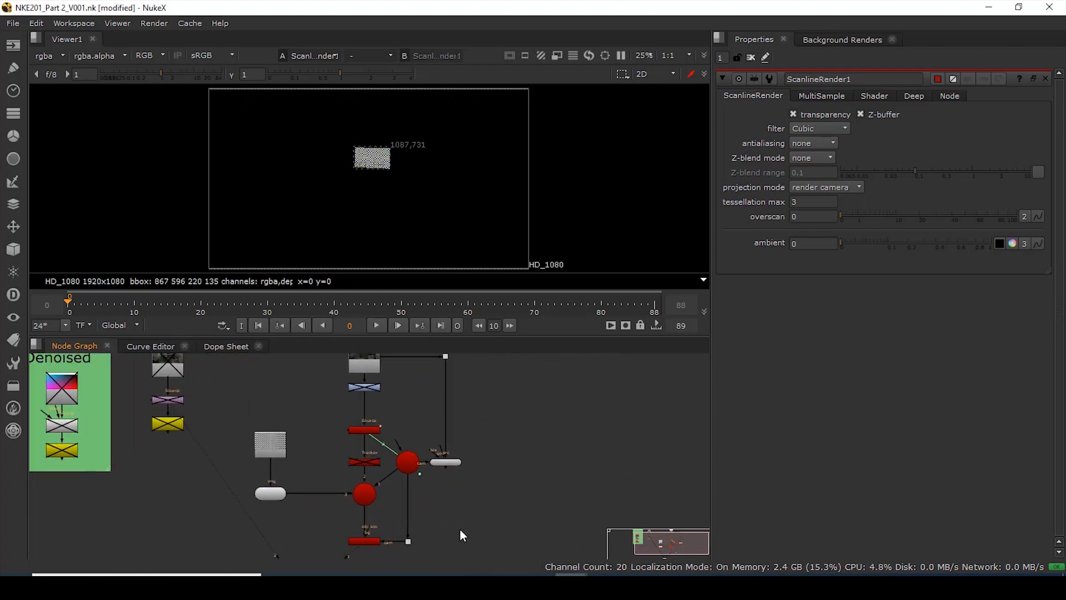
- Merge ScanlineRender1 over the source footage with an over Merge, wiring its B input to the dot beside the Read node
{"action": "key", "text": "m"}
{"action": "scroll", "coordinate": [461, 529], "scroll_direction": "up", "scroll_amount": 2}
{"action": "left_click_drag", "start_coordinate": [432, 526], "coordinate": [332, 553]}
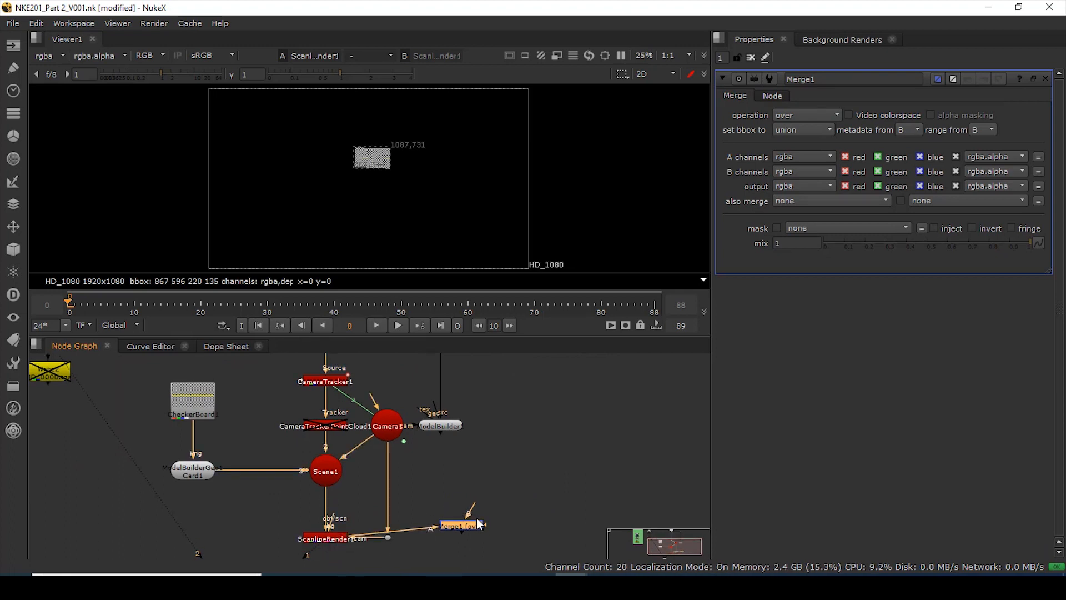
{"action": "left_click_drag", "start_coordinate": [470, 494], "coordinate": [441, 375]}
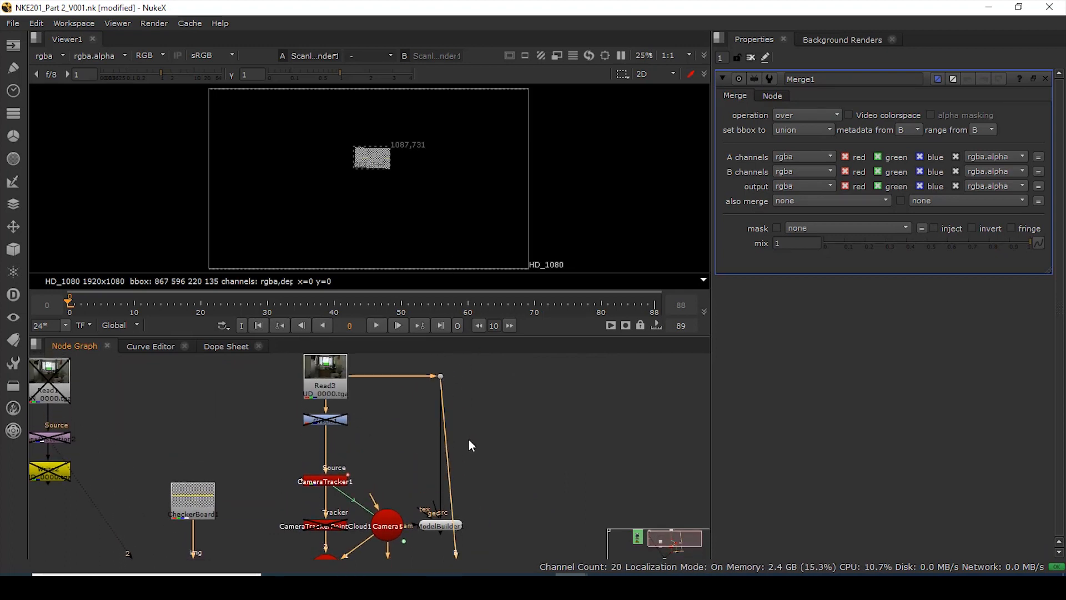
{"action": "left_click_drag", "start_coordinate": [451, 463], "coordinate": [488, 375]}
{"action": "middle_click_drag", "start_coordinate": [491, 523], "coordinate": [482, 418]}
{"action": "left_click_drag", "start_coordinate": [462, 515], "coordinate": [502, 533]}
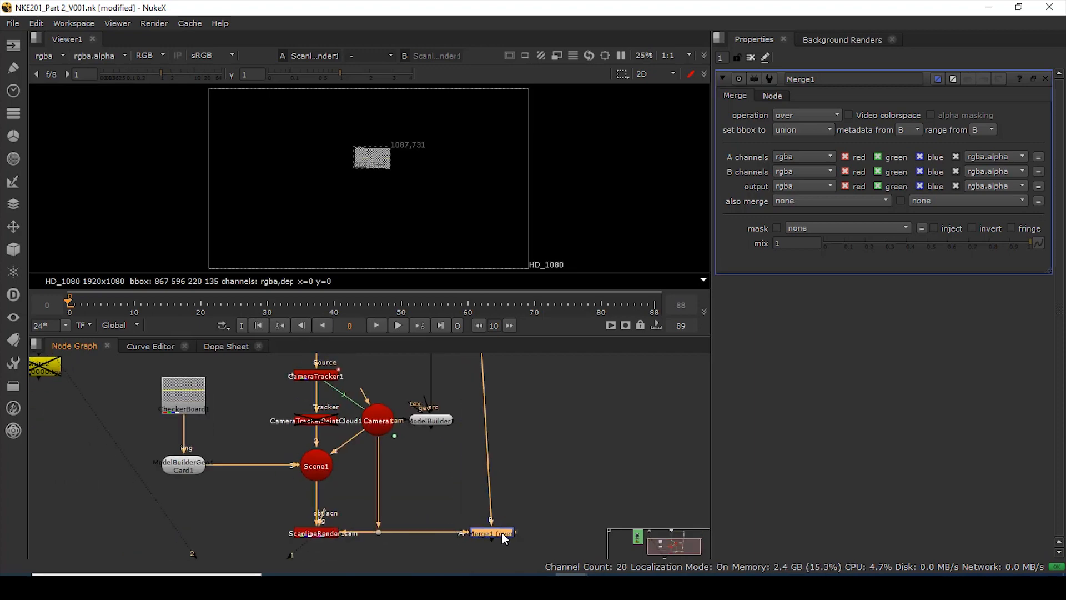
- View Merge1 and play the composite to check how the checkerboard follows the monitor, then stop at frame 36
{"action": "key", "text": "1"}
{"action": "scroll", "coordinate": [355, 144], "scroll_direction": "up", "scroll_amount": 6}
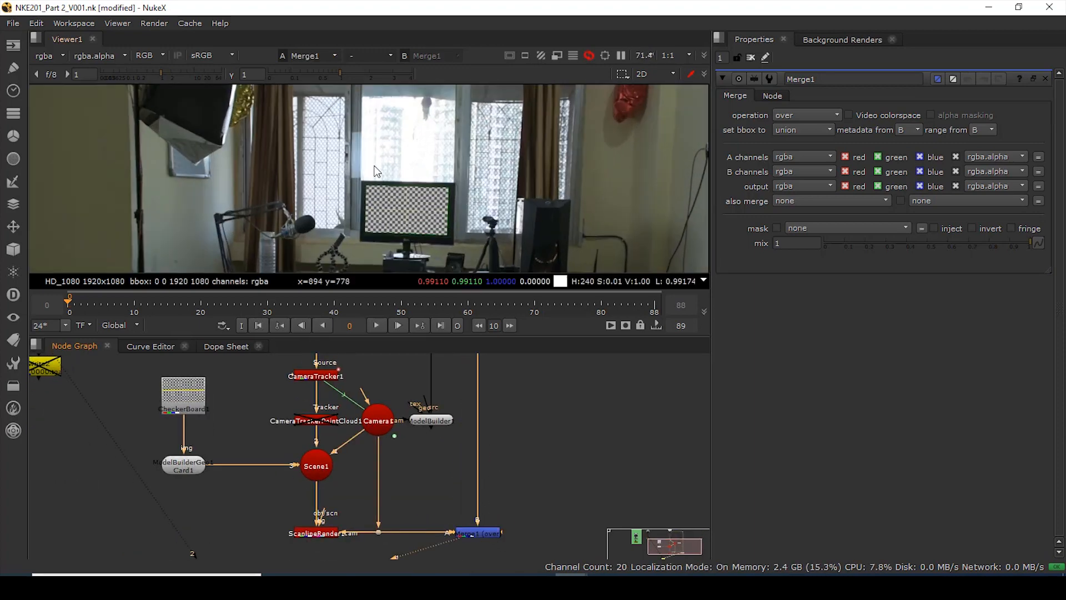
{"action": "scroll", "coordinate": [384, 244], "scroll_direction": "down", "scroll_amount": 2}
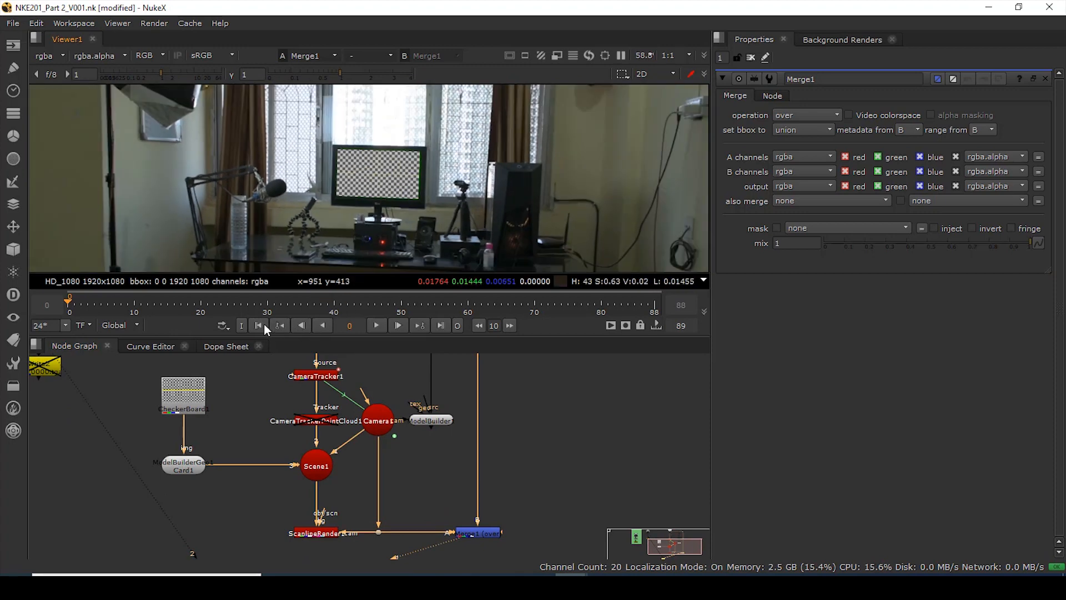
{"action": "left_click", "coordinate": [377, 325]}
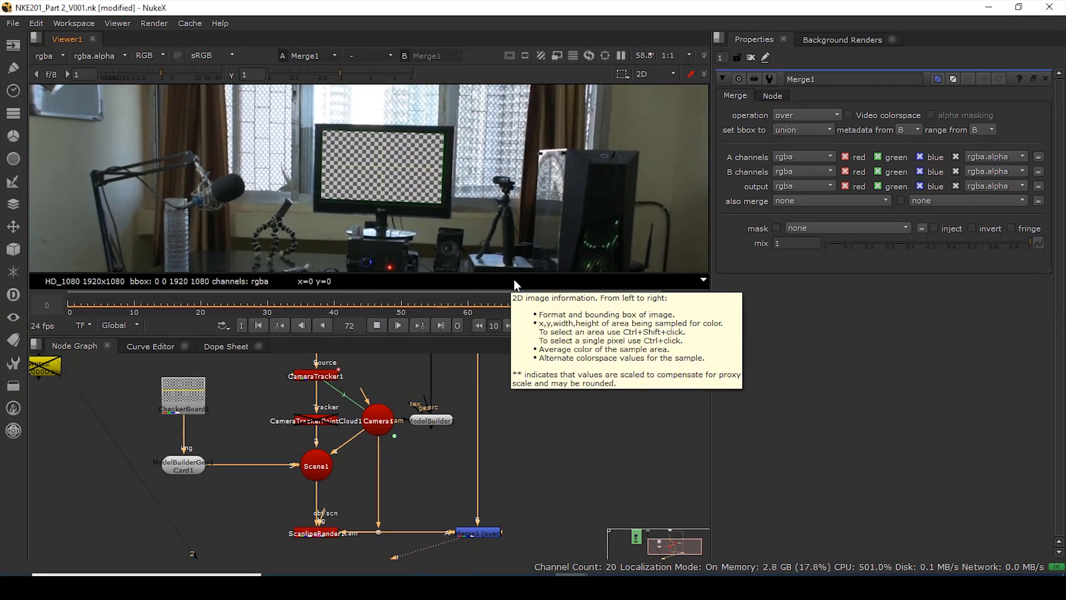
{"action": "scroll", "coordinate": [414, 195], "scroll_direction": "down", "scroll_amount": 1}
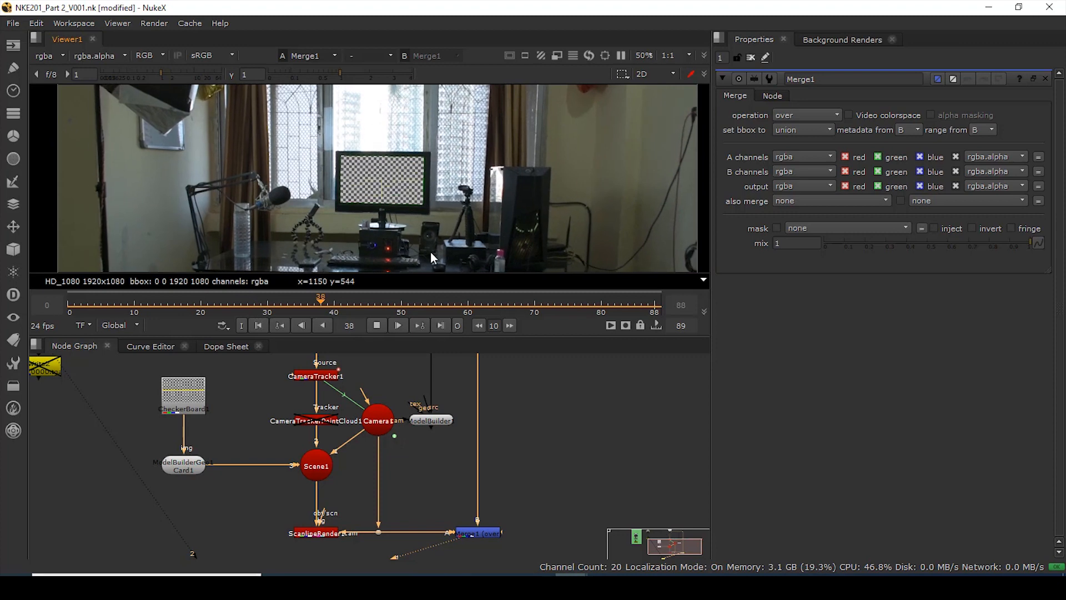
{"action": "left_click", "coordinate": [376, 326]}
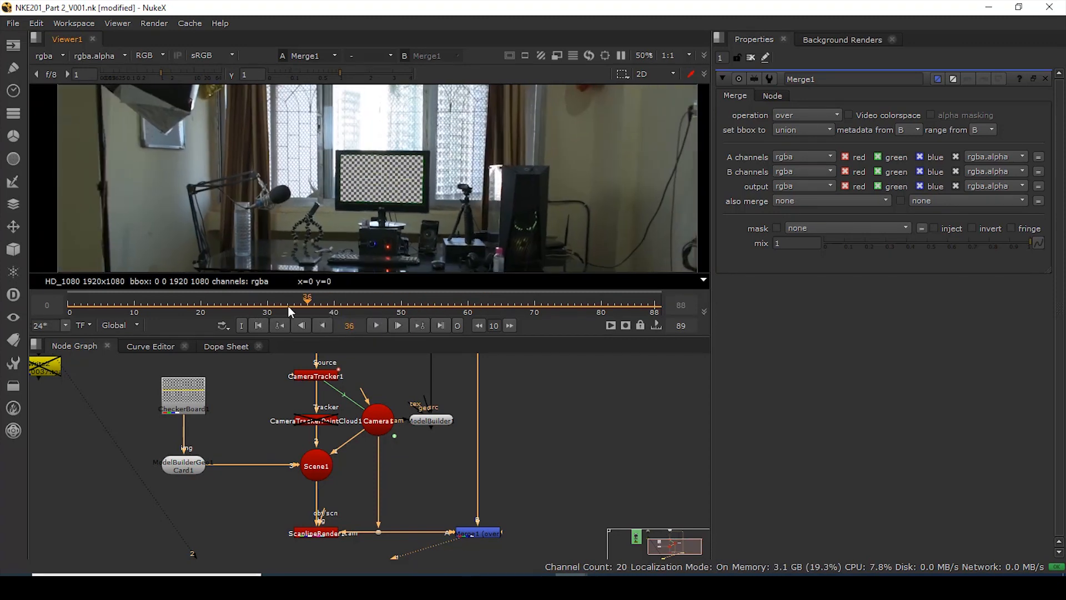
- Scrub to frame 82 and examine the checkerboard's edge against the monitor's green screen up close
{"action": "left_click_drag", "start_coordinate": [510, 301], "coordinate": [613, 305]}
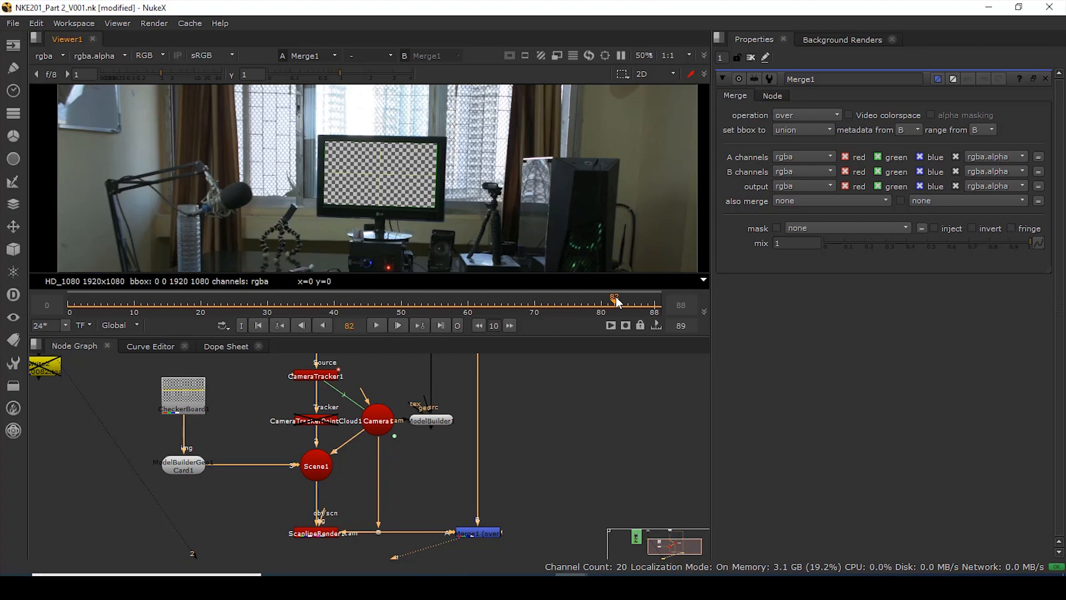
{"action": "scroll", "coordinate": [438, 167], "scroll_direction": "up", "scroll_amount": 8}
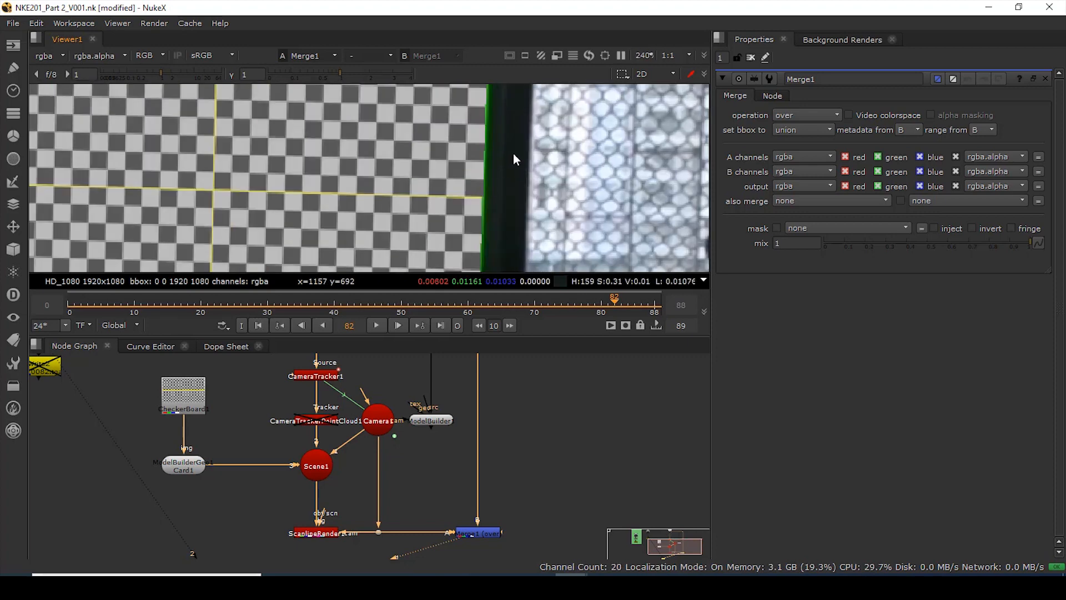
{"action": "scroll", "coordinate": [478, 142], "scroll_direction": "up", "scroll_amount": 5}
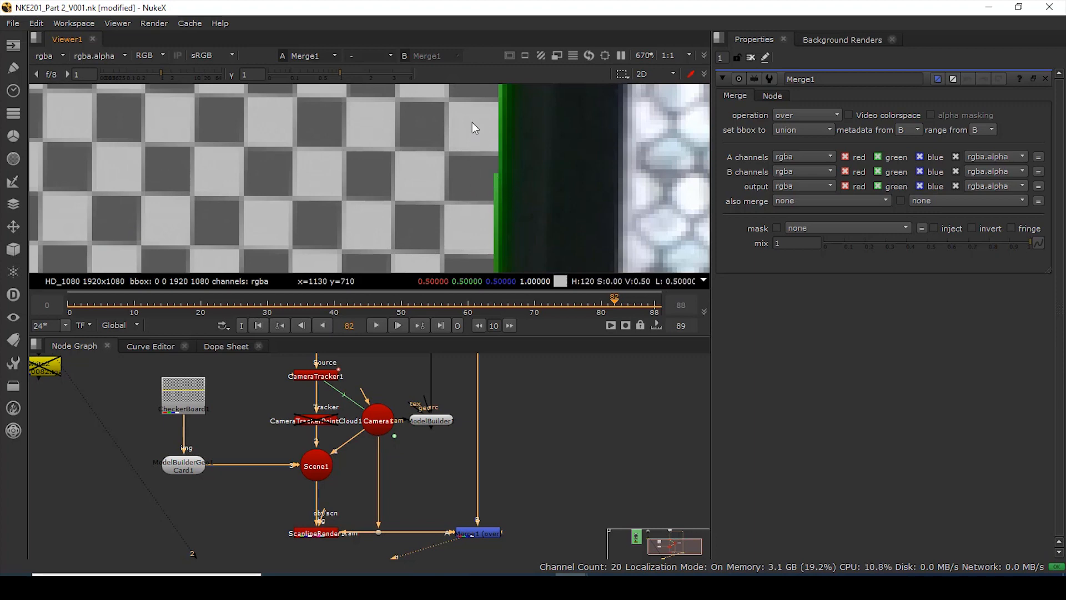
{"action": "scroll", "coordinate": [475, 128], "scroll_direction": "down", "scroll_amount": 3}
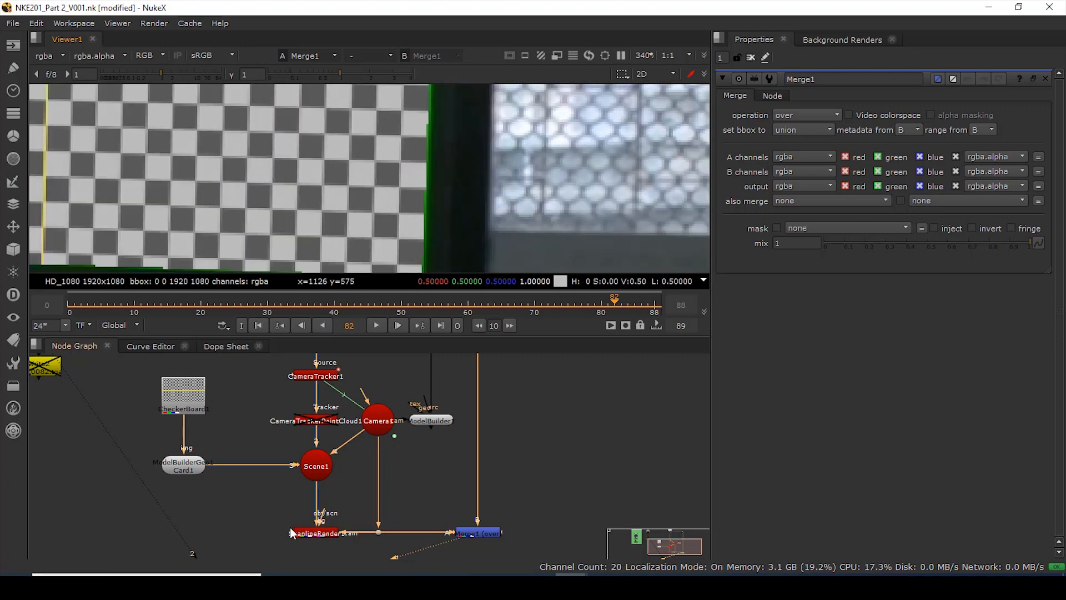
- Set ScanlineRender1's MultiSample samples to 16 and check the checkerboard's edges
{"action": "scroll", "coordinate": [291, 532], "scroll_direction": "up", "scroll_amount": 3}
{"action": "double_click", "coordinate": [315, 503]}
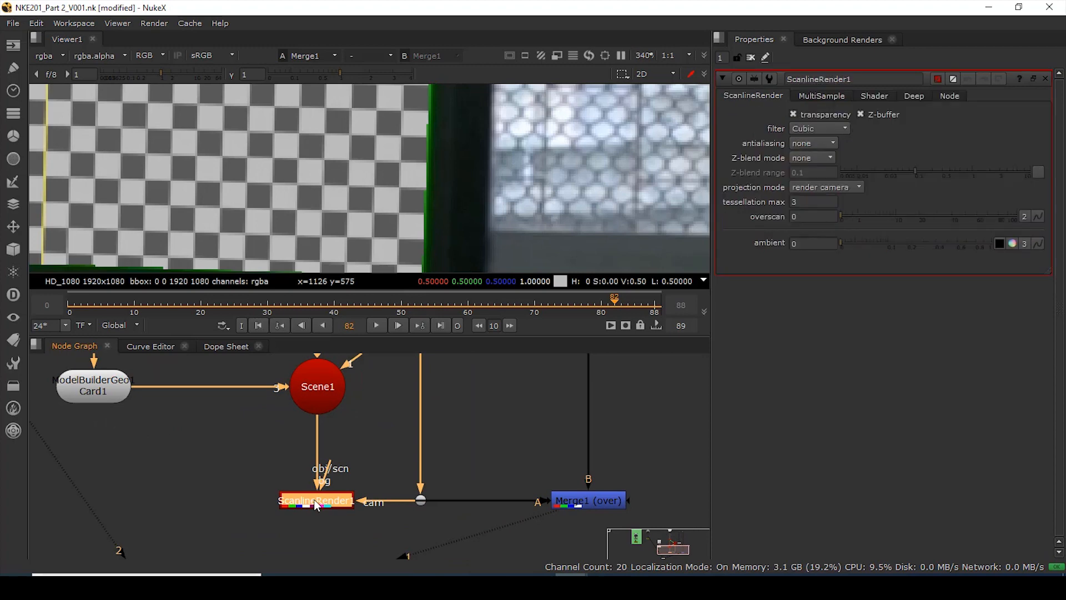
{"action": "left_click", "coordinate": [830, 94]}
{"action": "left_click", "coordinate": [804, 114]}
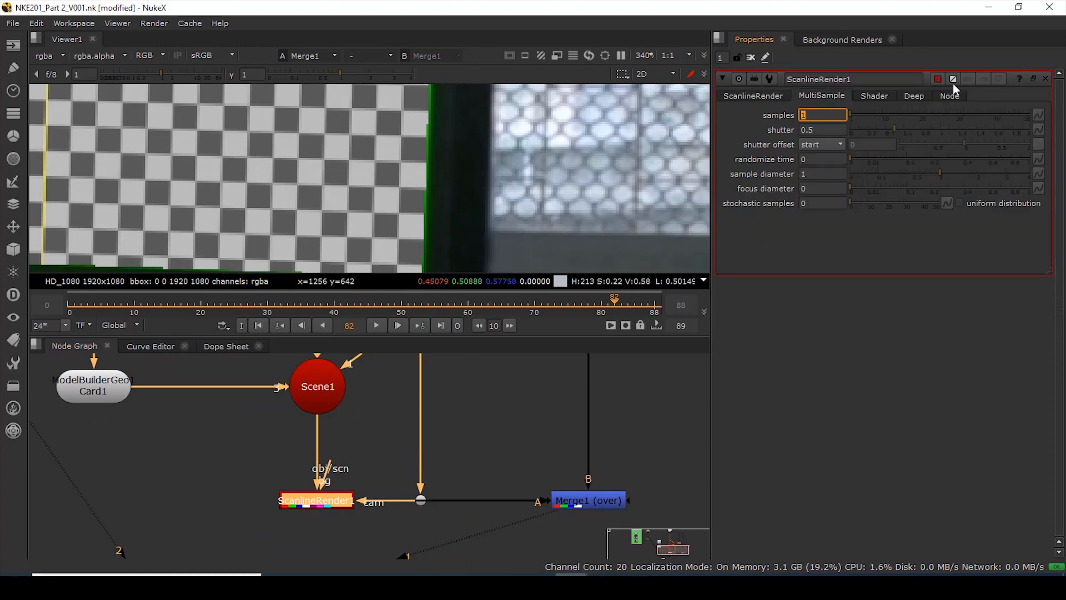
{"action": "scroll", "coordinate": [383, 152], "scroll_direction": "down", "scroll_amount": 3}
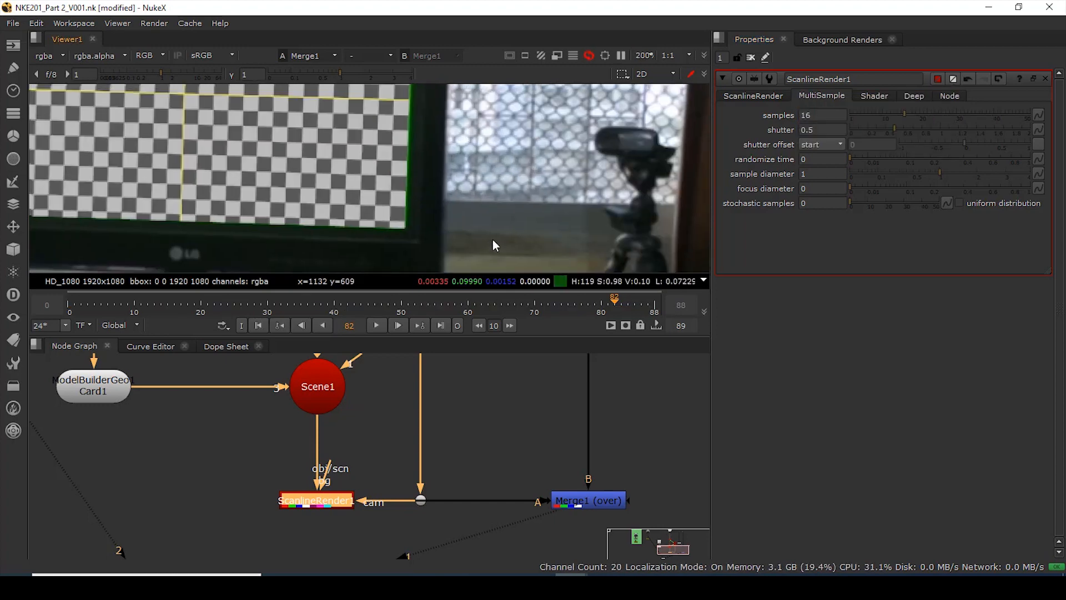
- Set ScanlineRender1's MultiSample samples to 1
{"action": "left_click_drag", "start_coordinate": [814, 116], "coordinate": [724, 124]}
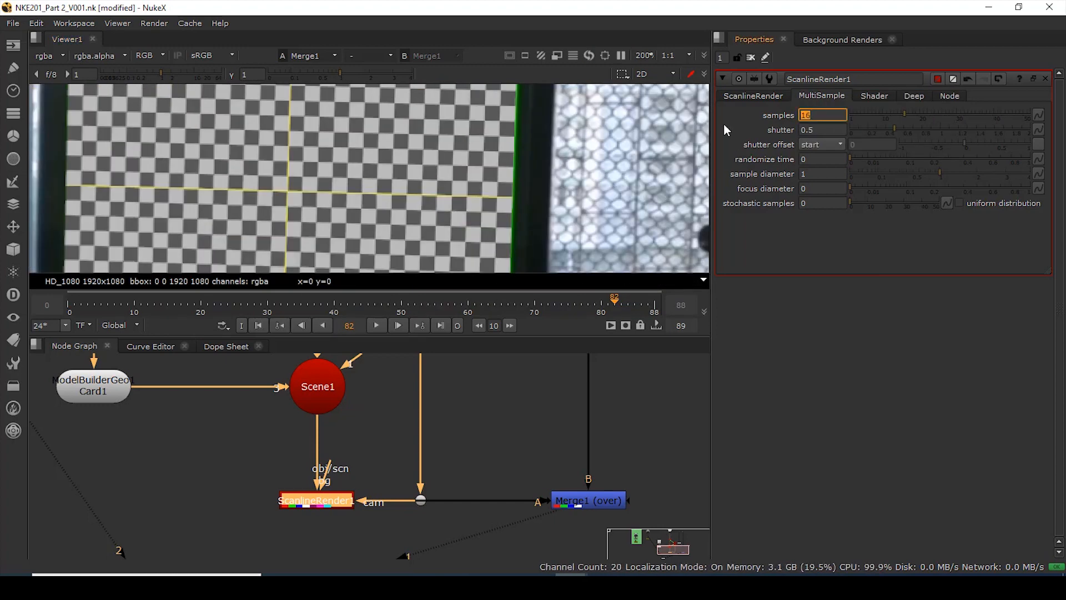
{"action": "type", "text": "1"}
{"action": "key", "text": "Return"}
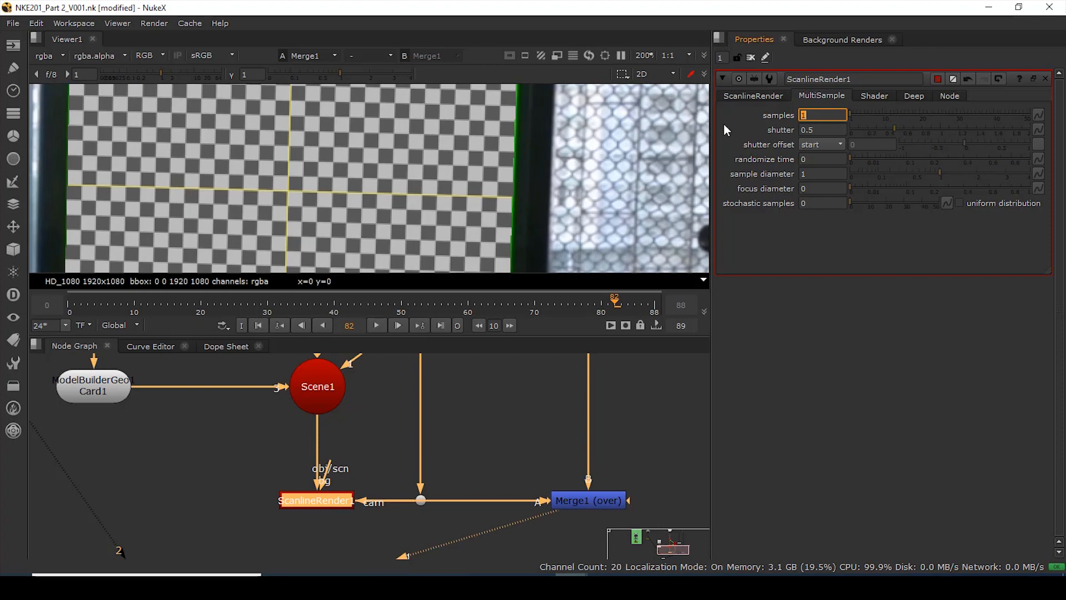
- Try high antialiasing on ScanlineRender1 and check the checkerboard's edge against the monitor
{"action": "left_click", "coordinate": [770, 97]}
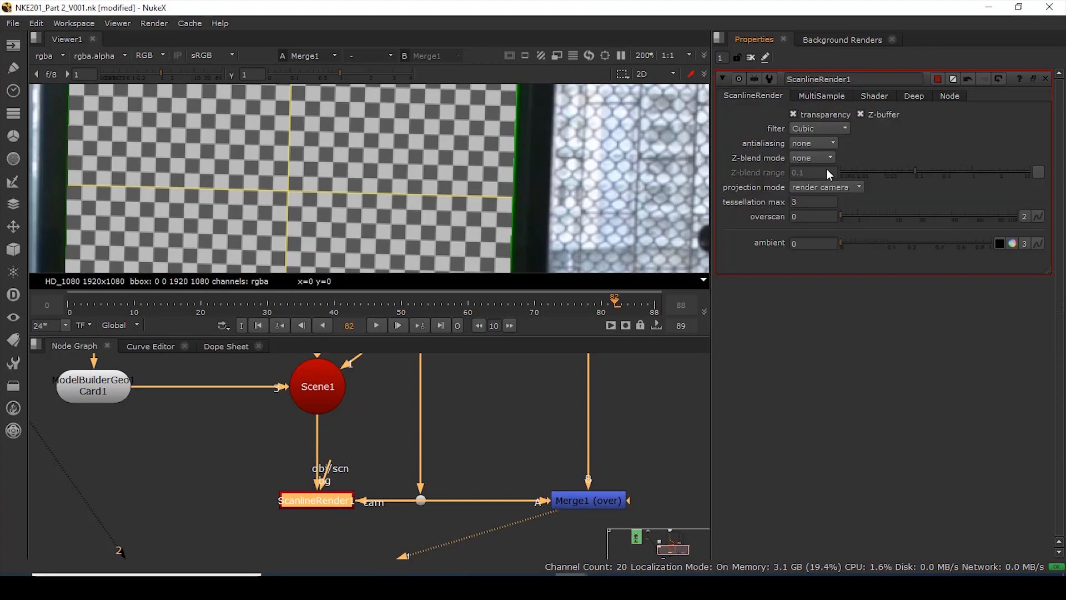
{"action": "scroll", "coordinate": [533, 173], "scroll_direction": "up", "scroll_amount": 5}
{"action": "left_click", "coordinate": [817, 130]}
{"action": "left_click", "coordinate": [943, 153]}
{"action": "left_click", "coordinate": [821, 143]}
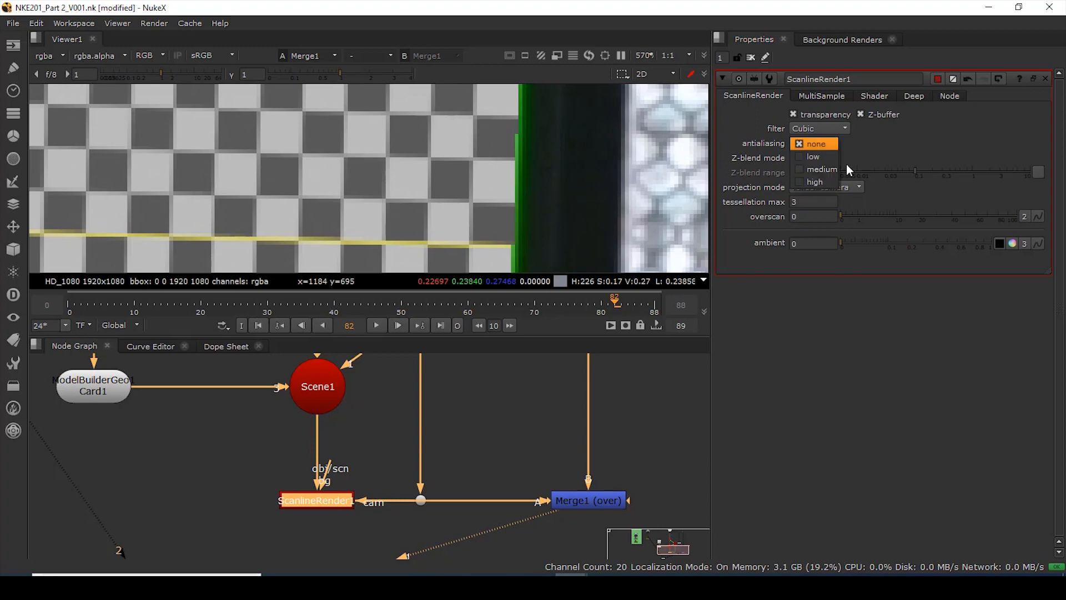
{"action": "left_click", "coordinate": [821, 181]}
{"action": "scroll", "coordinate": [488, 195], "scroll_direction": "down", "scroll_amount": 5}
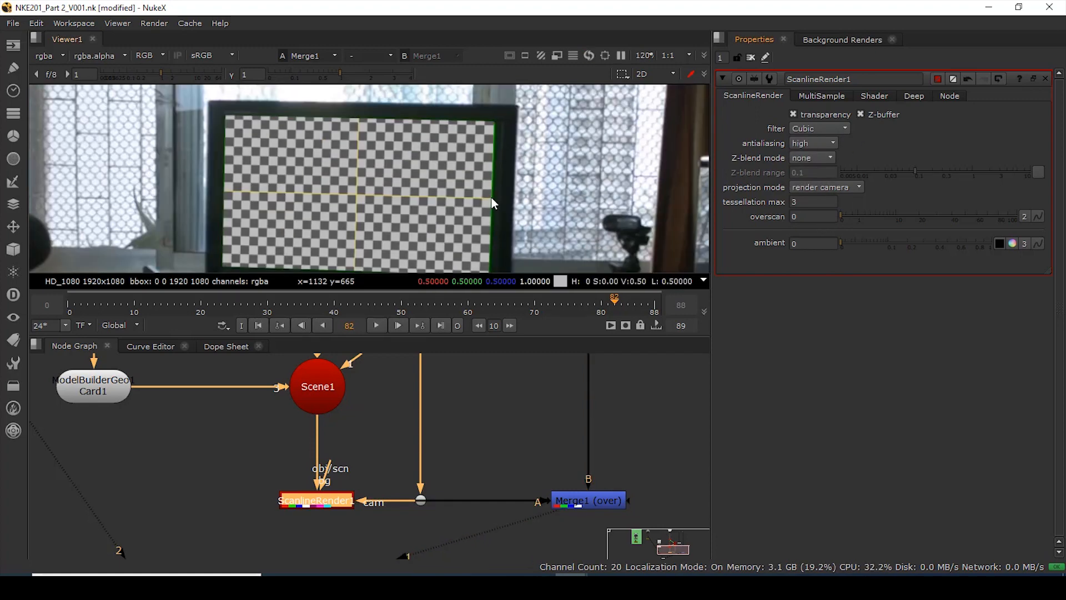
- Set ScanlineRender1's antialiasing back to none and examine the checkerboard on the monitor
{"action": "left_click", "coordinate": [816, 143]}
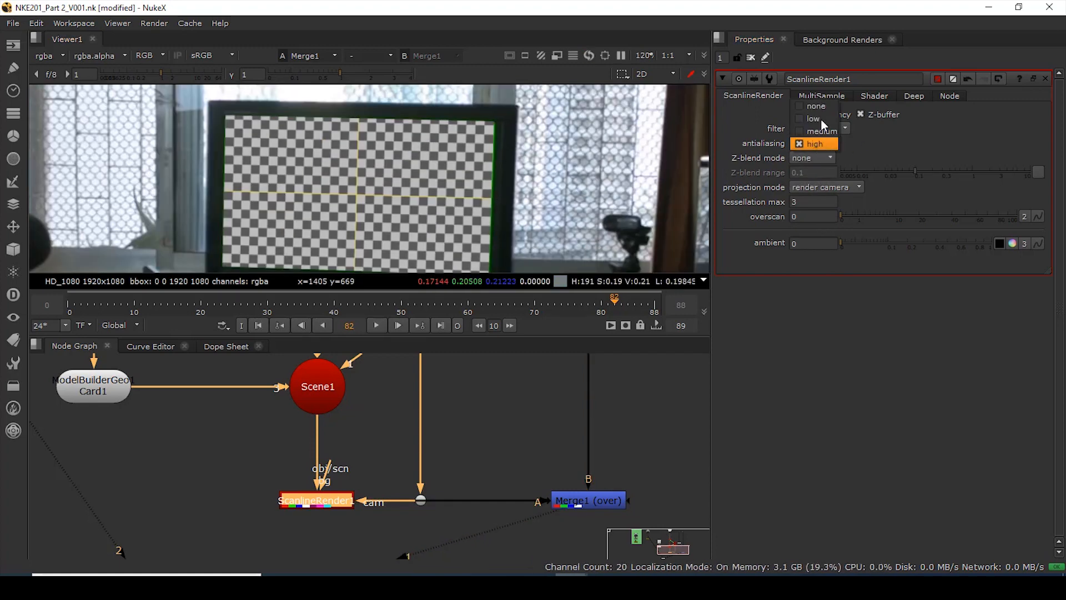
{"action": "left_click", "coordinate": [822, 105]}
{"action": "scroll", "coordinate": [438, 183], "scroll_direction": "down", "scroll_amount": 4}
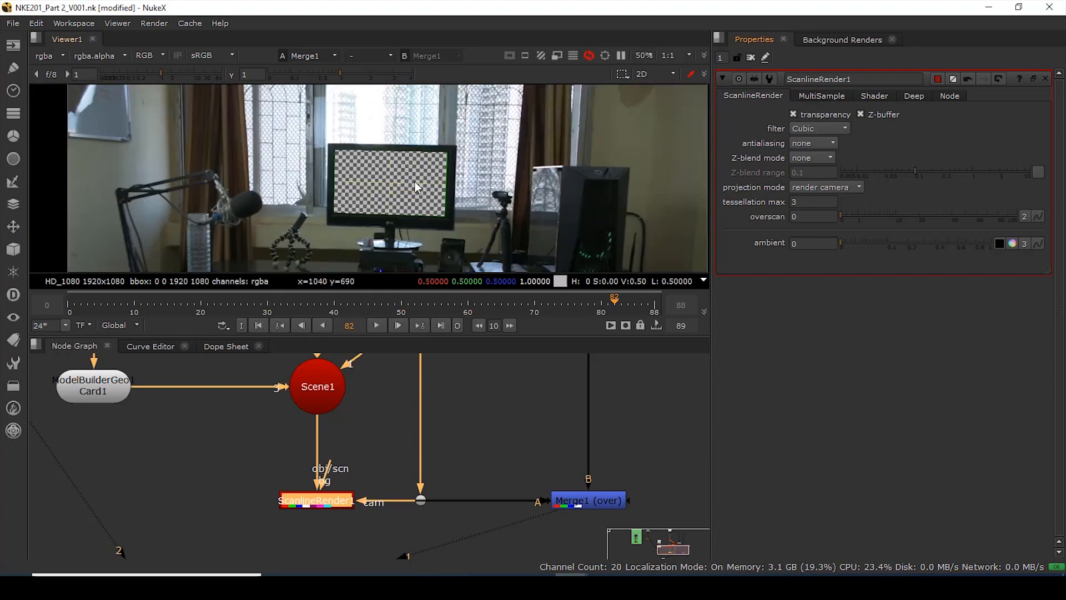
{"action": "scroll", "coordinate": [465, 189], "scroll_direction": "down", "scroll_amount": 3}
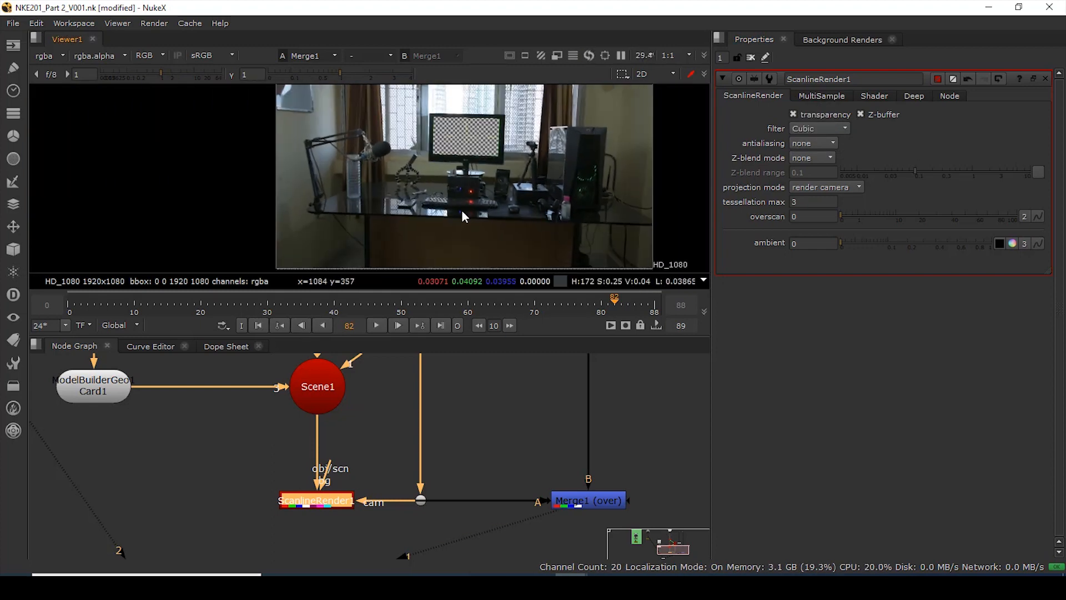
{"action": "scroll", "coordinate": [447, 167], "scroll_direction": "up", "scroll_amount": 5}
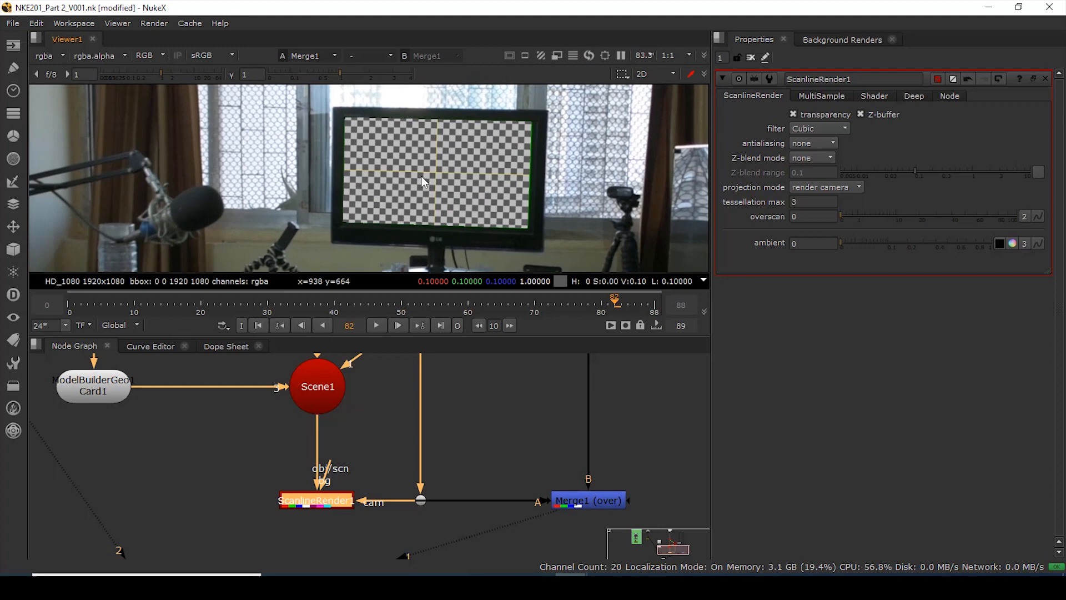
{"action": "middle_click_drag", "start_coordinate": [437, 188], "coordinate": [448, 178]}
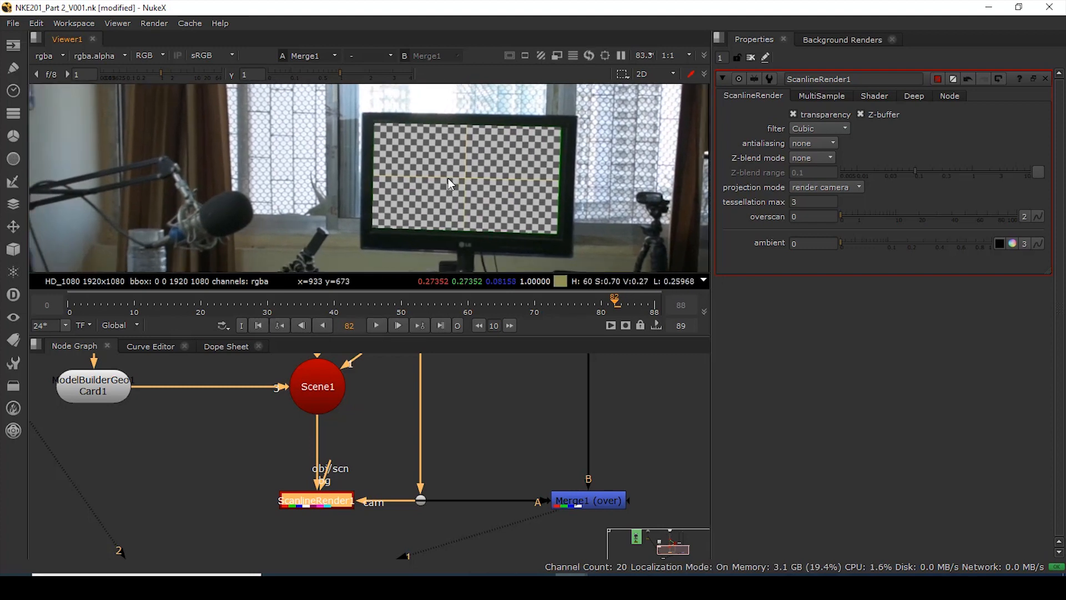
{"action": "middle_click_drag", "start_coordinate": [446, 191], "coordinate": [417, 171]}
{"action": "scroll", "coordinate": [425, 198], "scroll_direction": "down", "scroll_amount": 9}
{"action": "scroll", "coordinate": [425, 198], "scroll_direction": "up", "scroll_amount": 2}
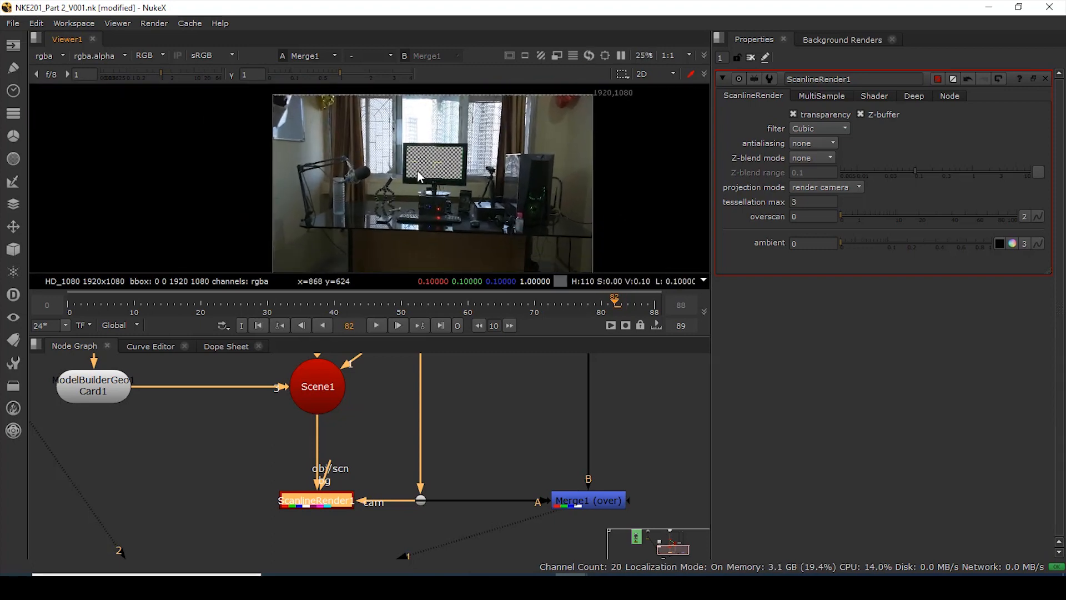
- Maximize the Viewer and play the Merge1 composite from the first frame to check how the checkerboard tracks the monitor
{"action": "key", "text": "f"}
{"action": "key", "text": "space"}
{"action": "key", "text": "space"}
{"action": "key", "text": "space"}
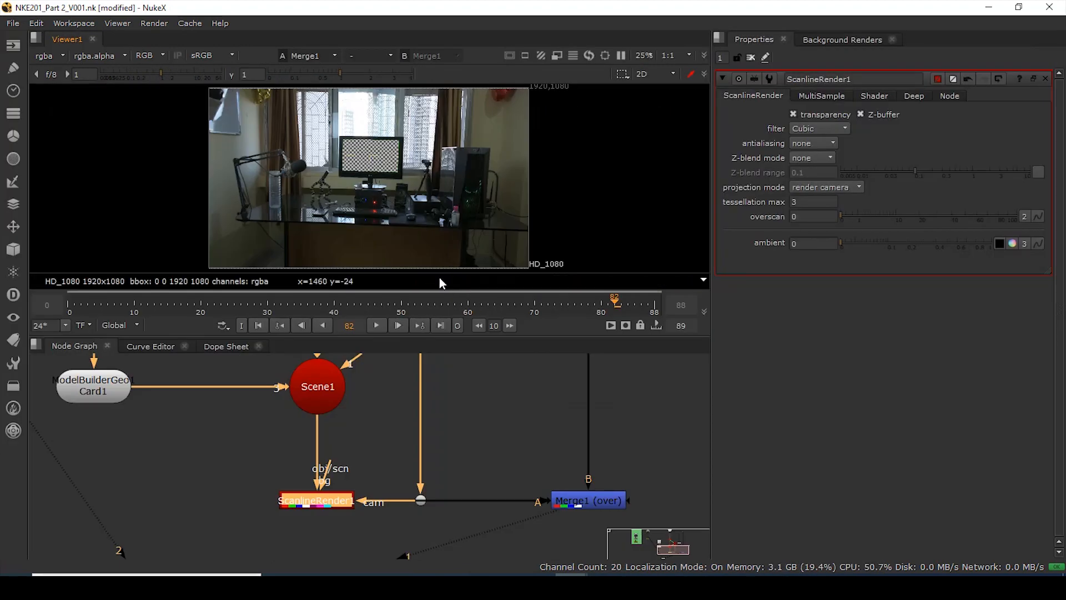
{"action": "scroll", "coordinate": [471, 272], "scroll_direction": "up", "scroll_amount": 3}
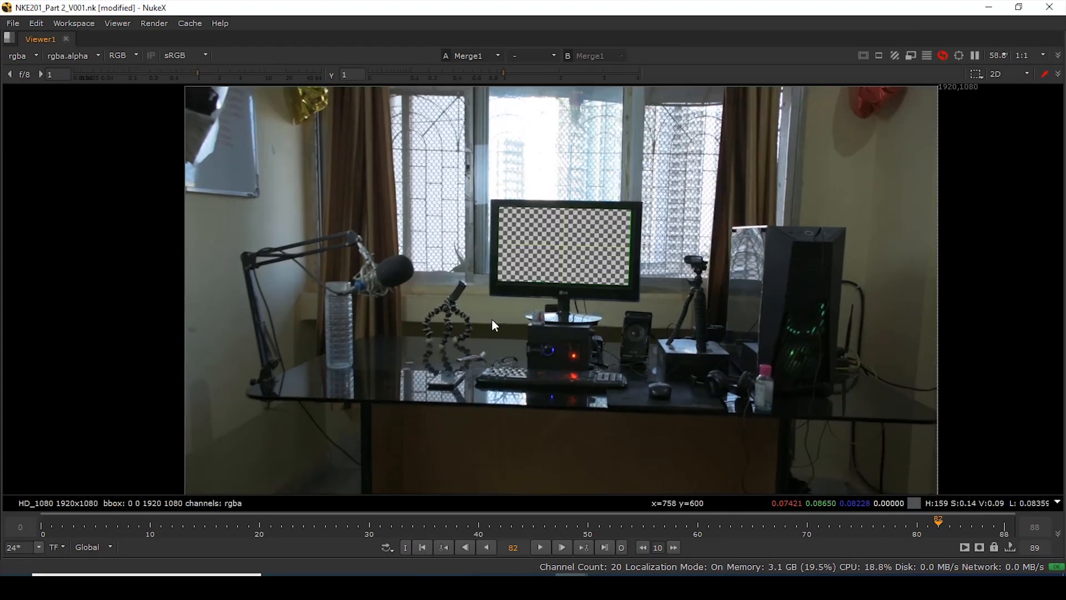
{"action": "left_click", "coordinate": [431, 549]}
{"action": "left_click", "coordinate": [537, 549]}
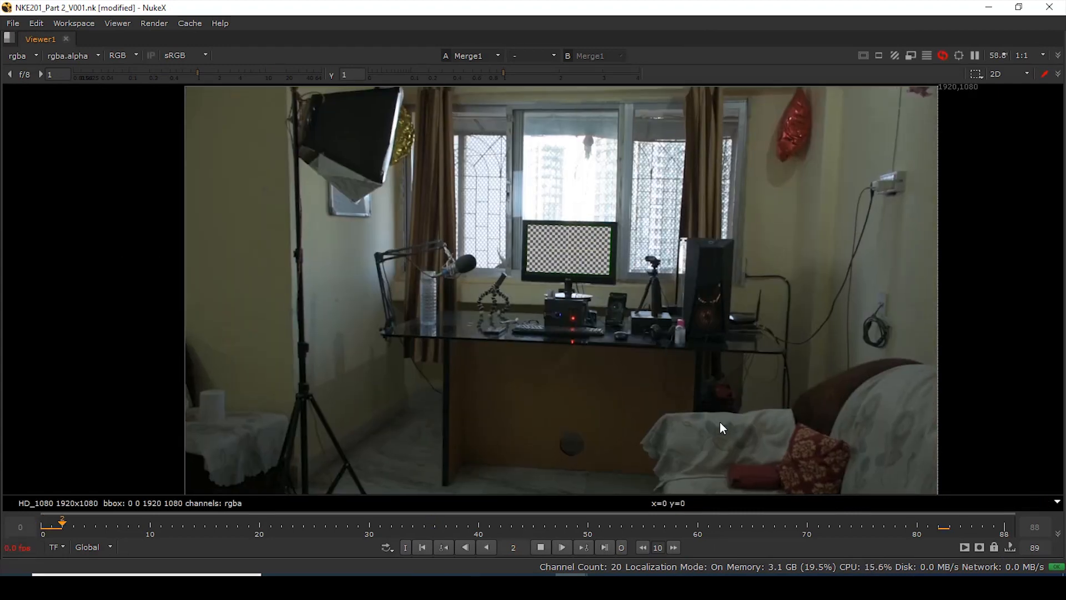